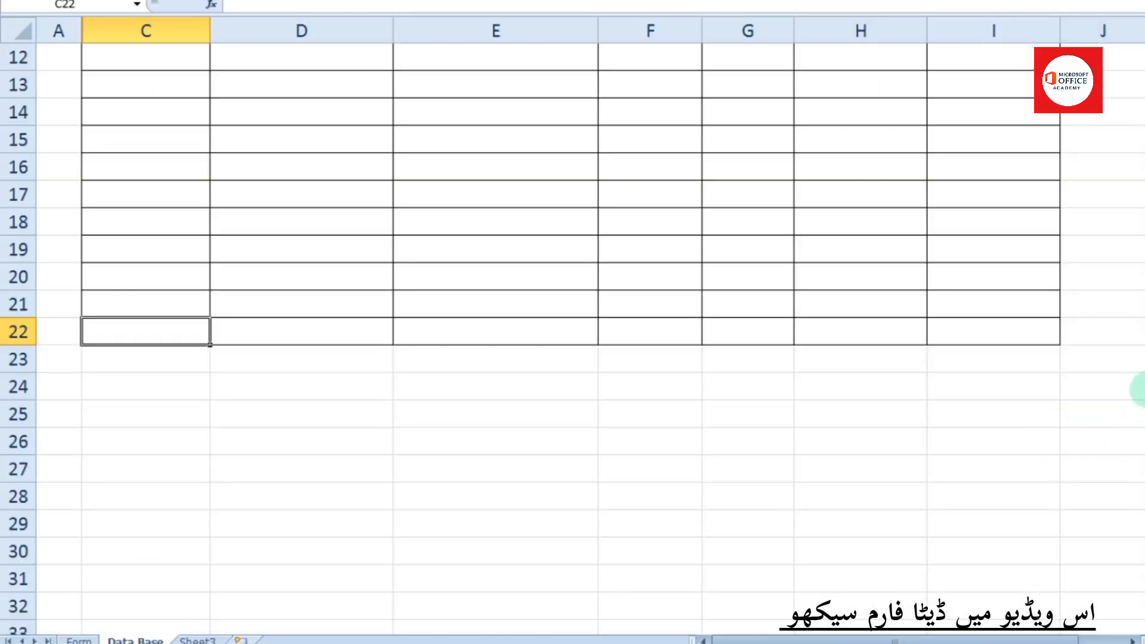
Scroll through the finished registration form preview, ending on a blank worksheet
scroll(1140, 390, up, 4)
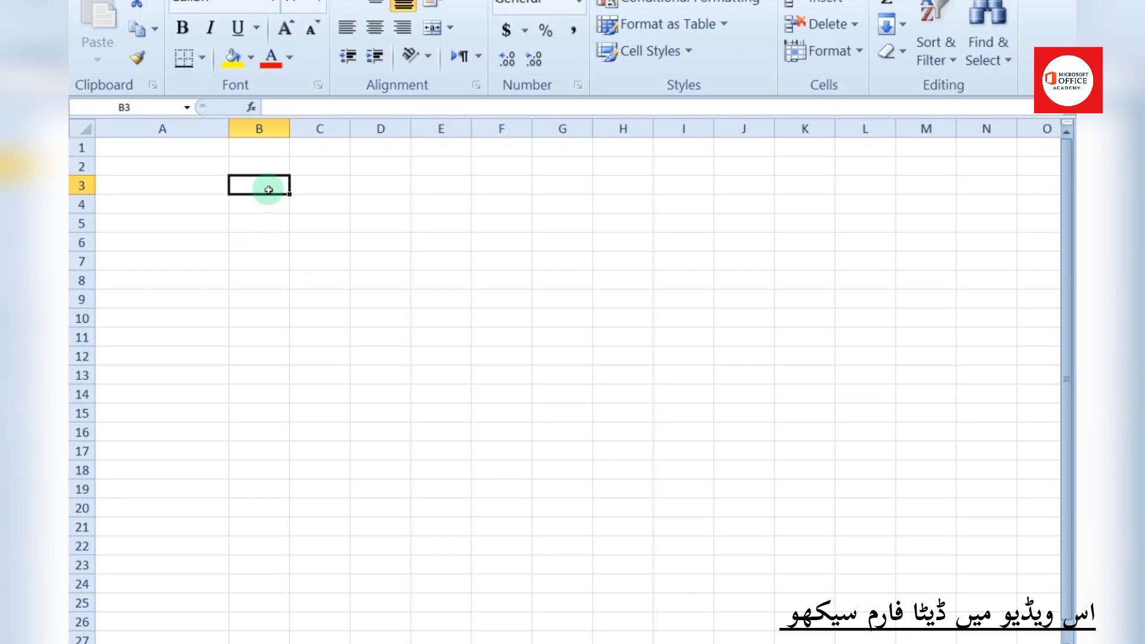
Enter the 'Full Name:' label in B3, widen column B, and border entry cell B4
text(fUL)
key(BackSpace)
key(BackSpace)
key(BackSpace)
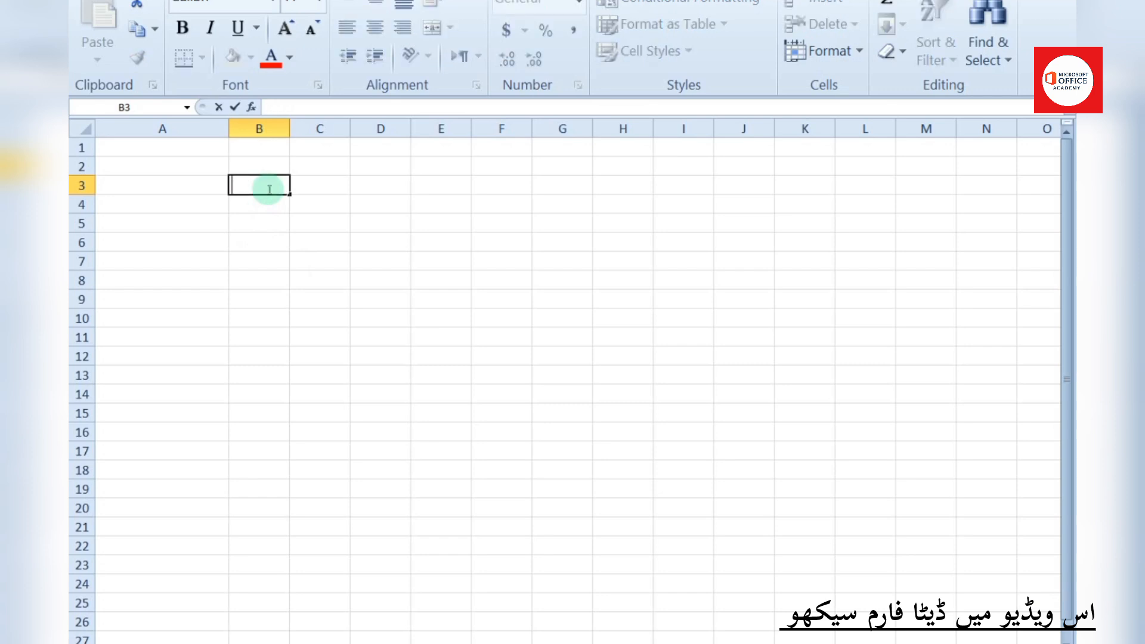
text(Full Name:)
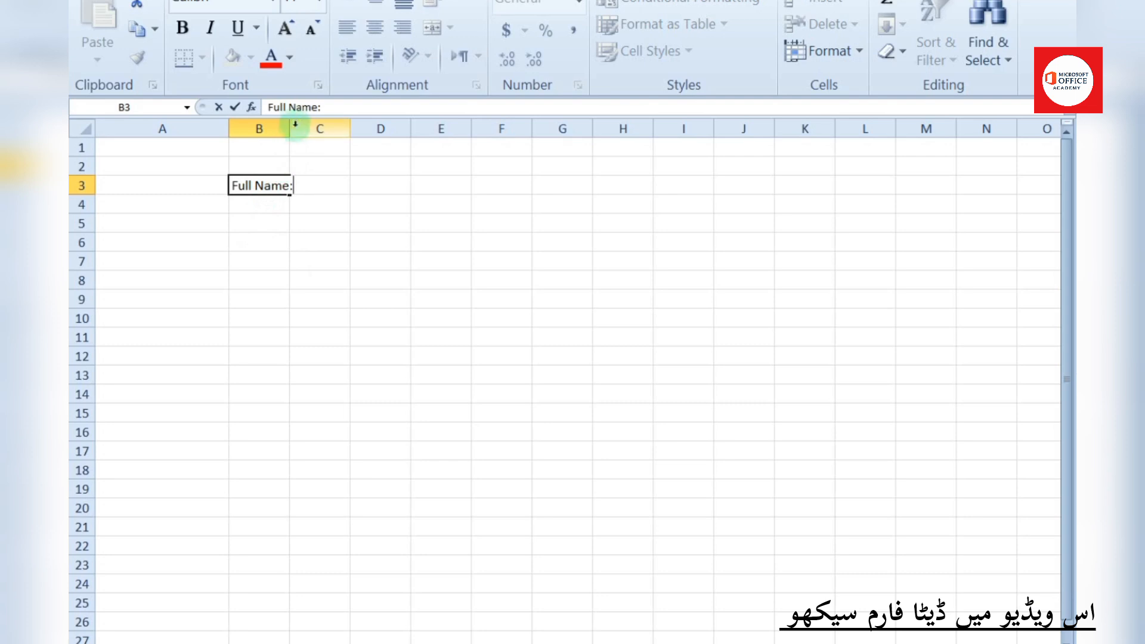
click(277, 143)
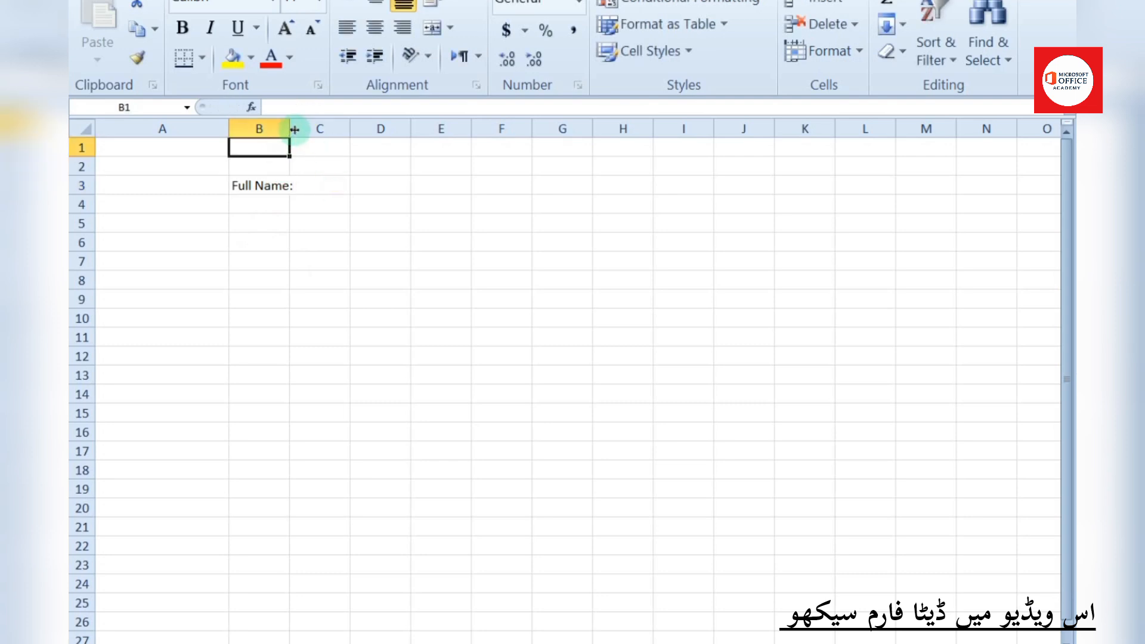
drag(290, 128, 476, 127)
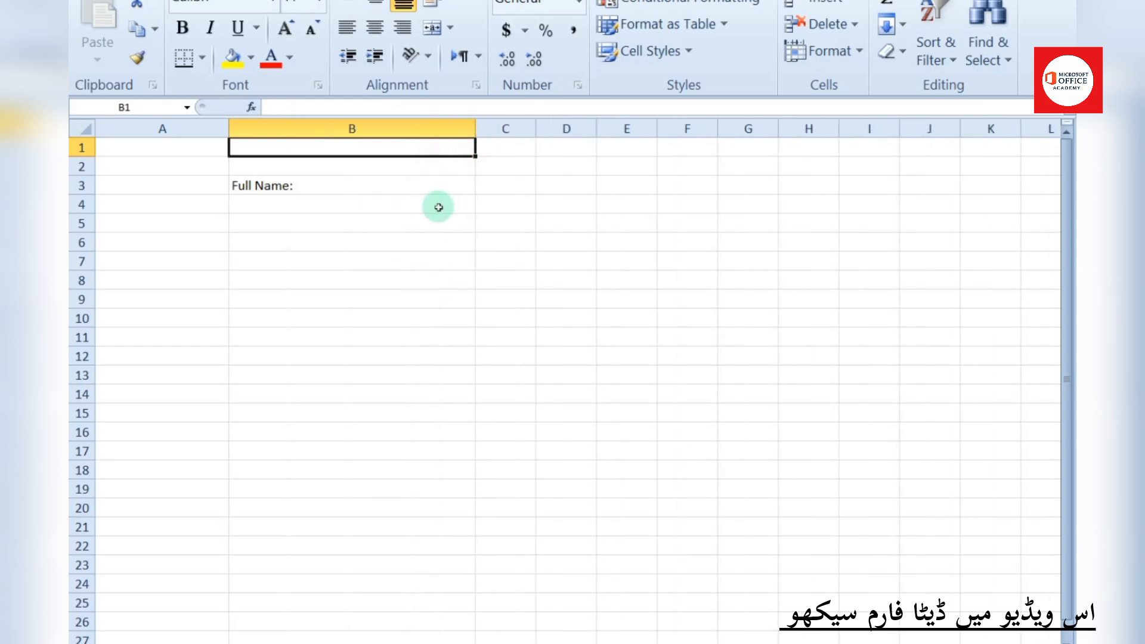
click(286, 201)
click(202, 57)
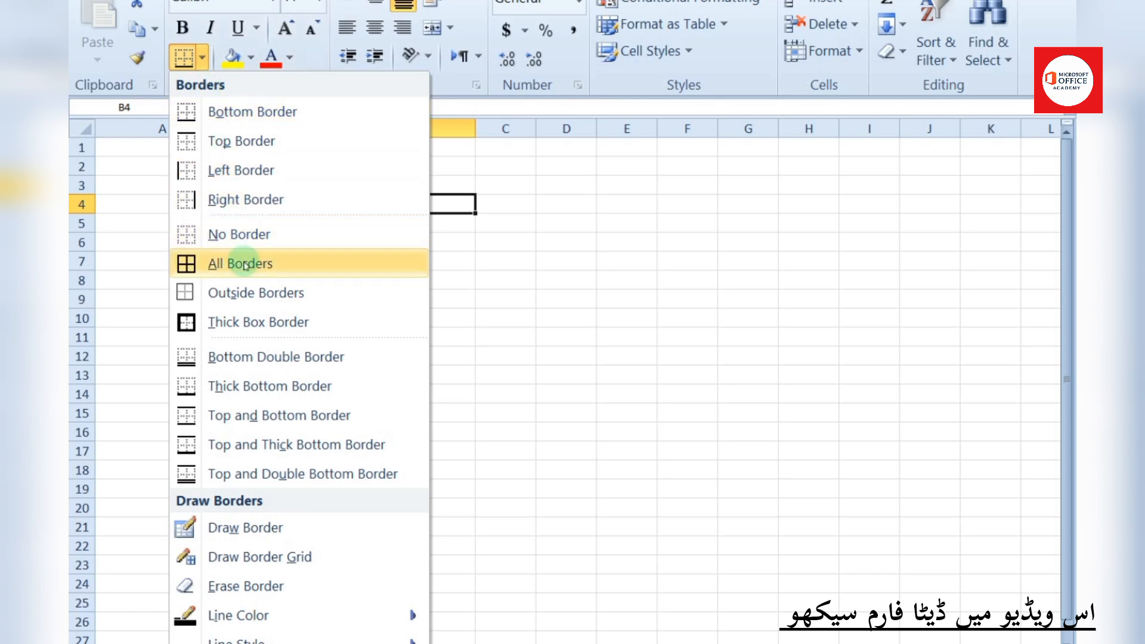
click(181, 260)
click(357, 263)
Add the 'Father Name' label in B6 and border entry cell B7
click(302, 238)
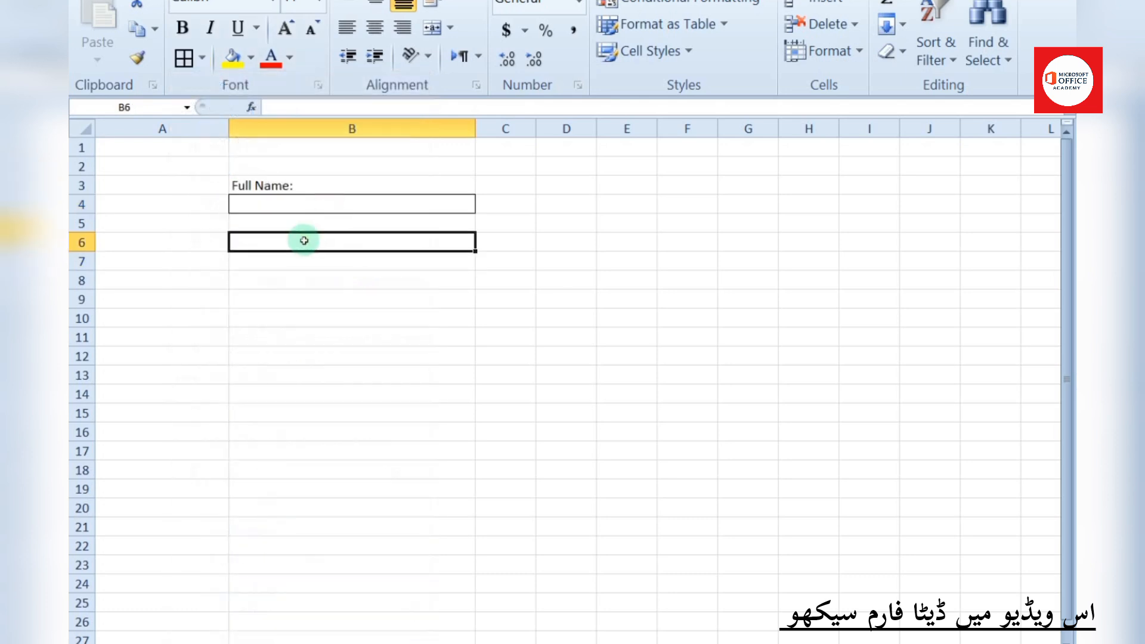
double_click(305, 240)
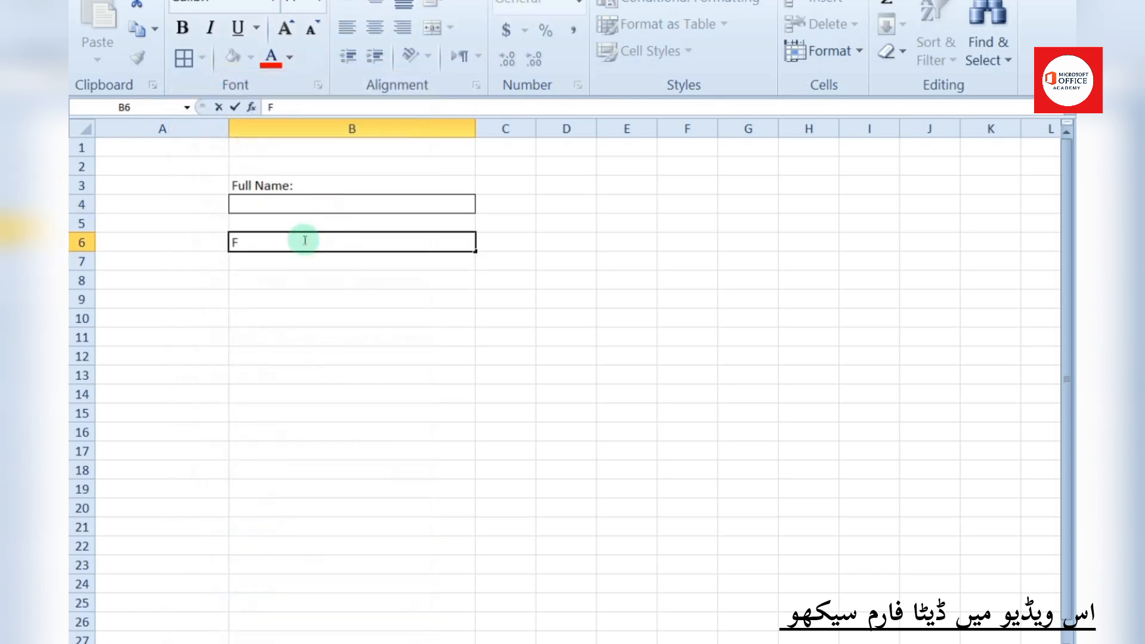
text(Father Name:)
key(Return)
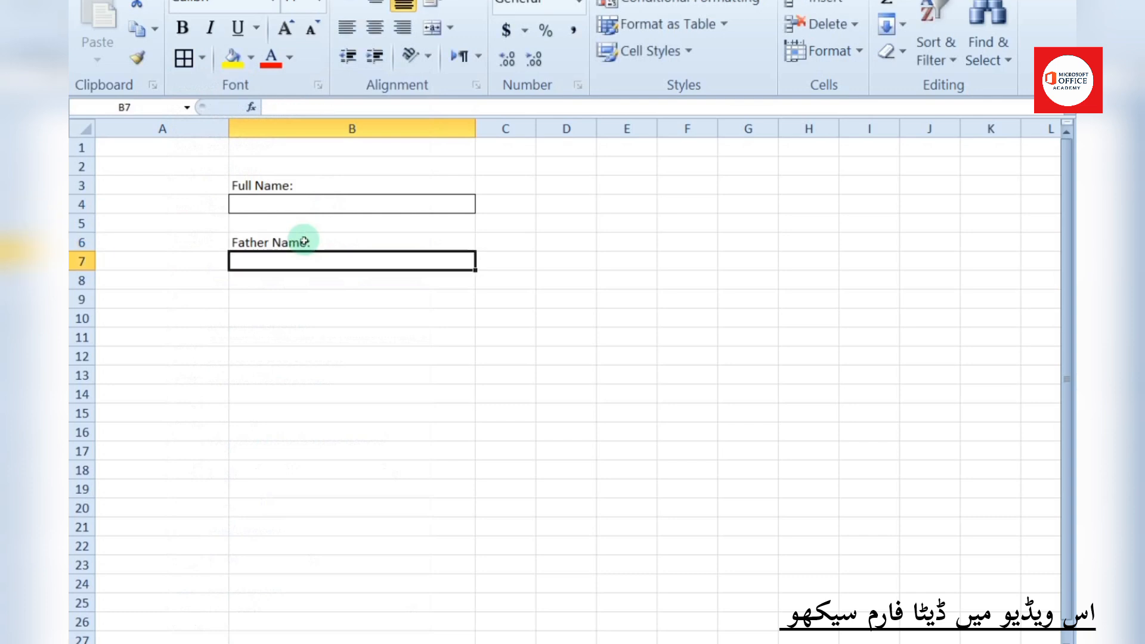
click(184, 58)
click(367, 353)
Add the 'Phone No:' label in B9 and border entry cell B10
click(305, 296)
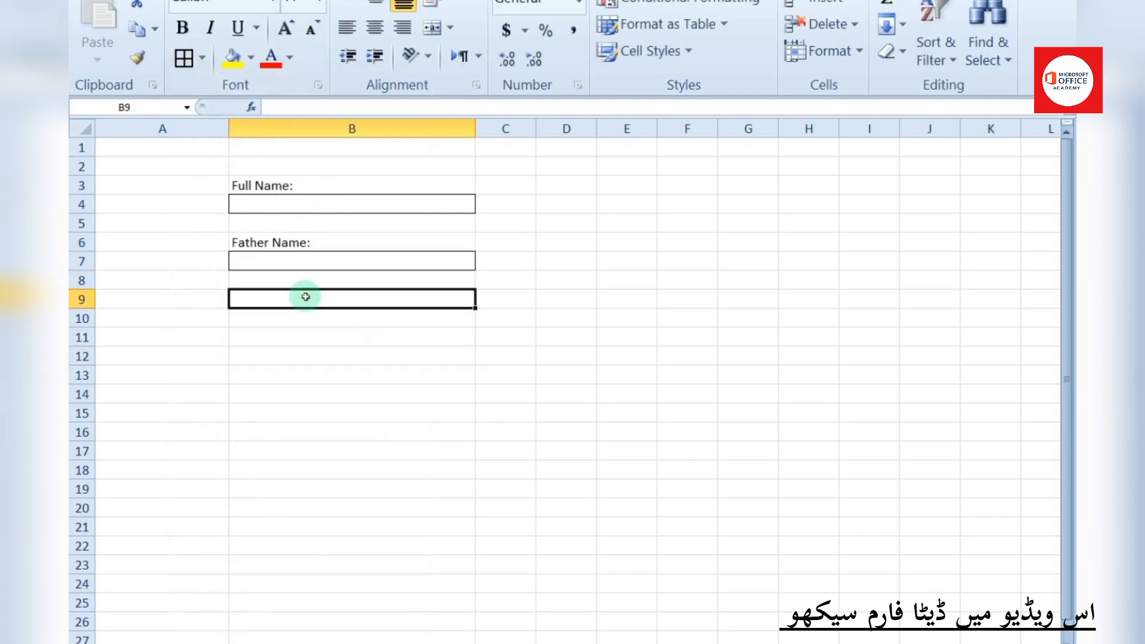
text(Pho)
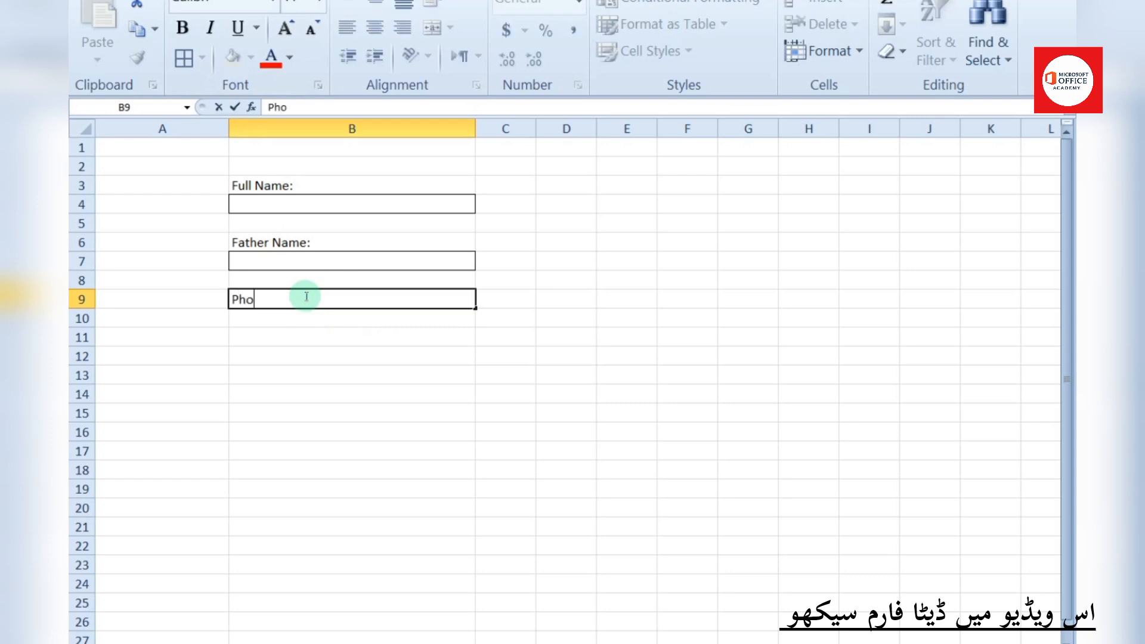
text(ne No:)
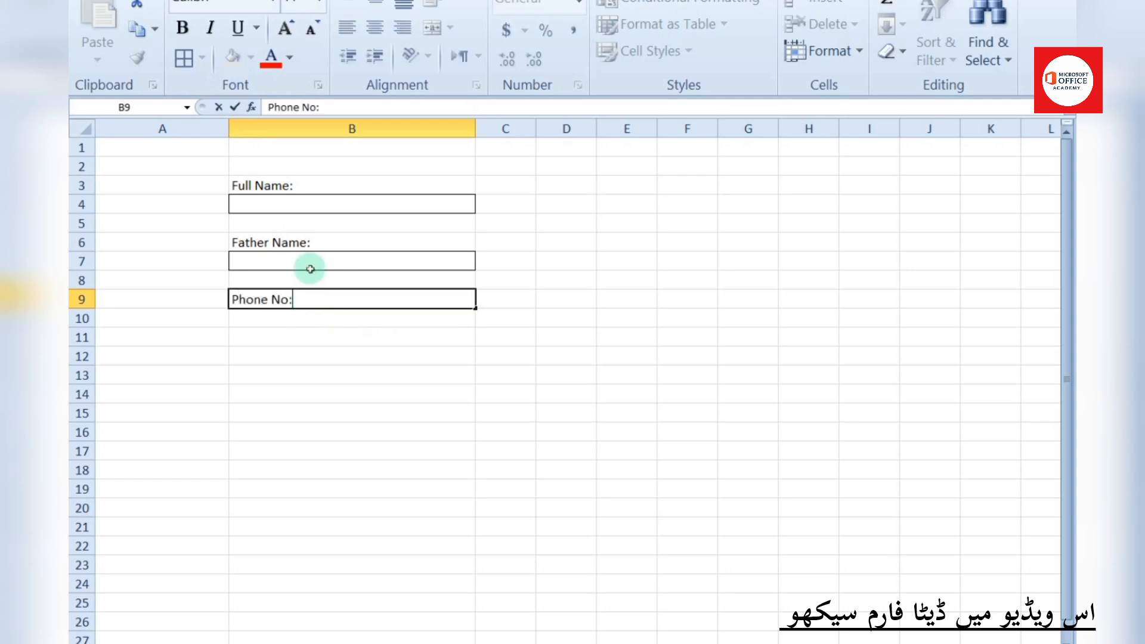
click(320, 333)
click(319, 320)
click(191, 71)
click(378, 392)
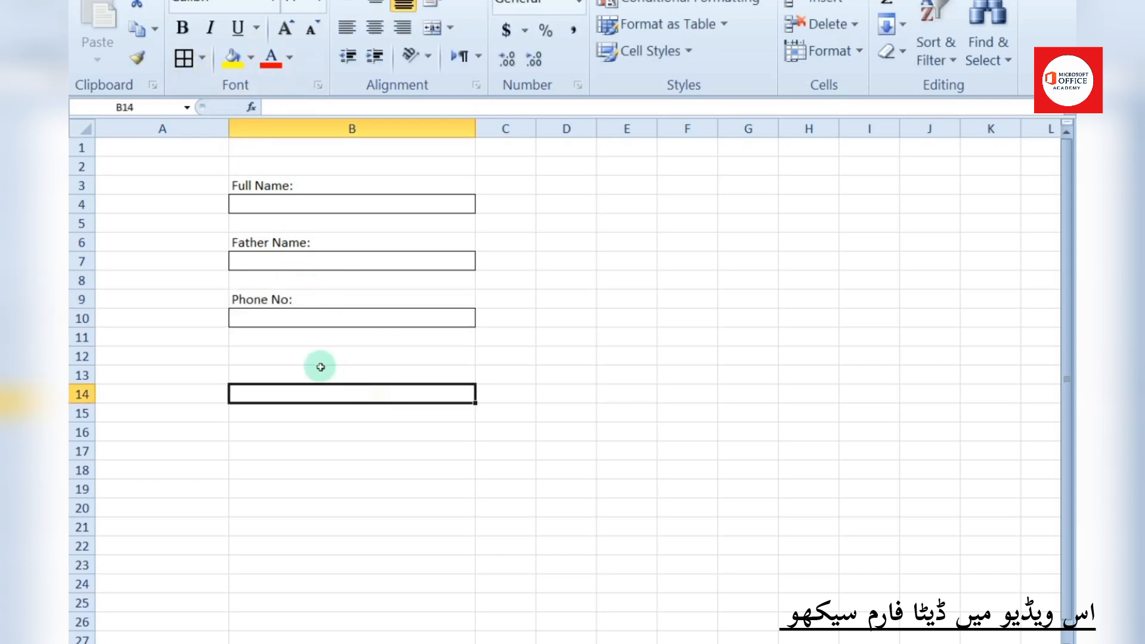
click(316, 358)
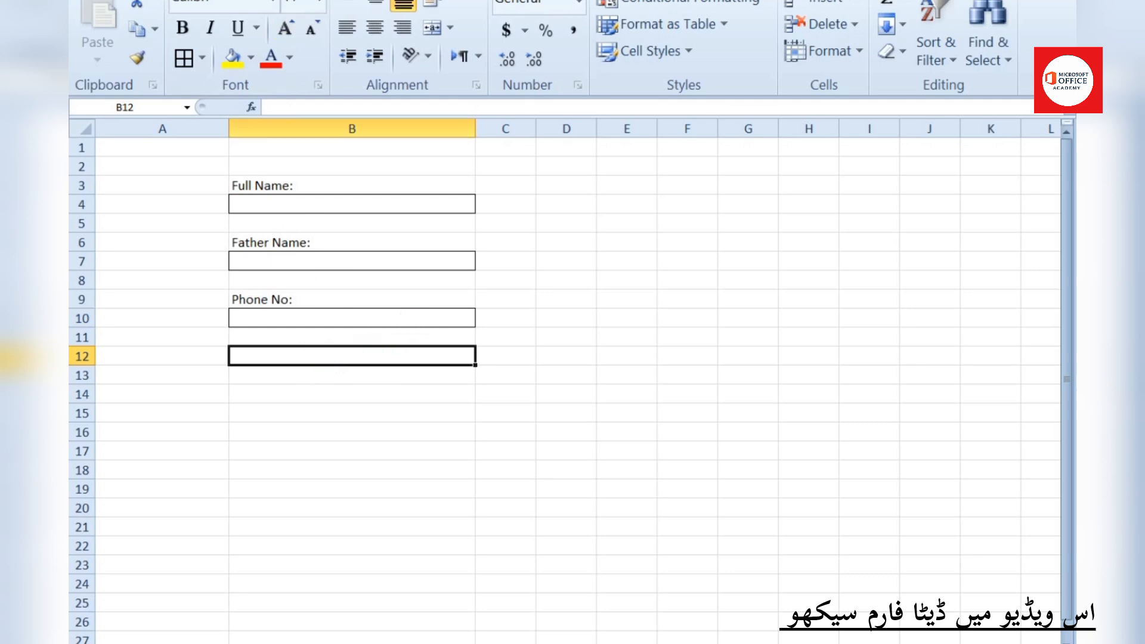
click(465, 1)
Draw a group box across B12:B13 and replace its default caption with Gender
click(492, 61)
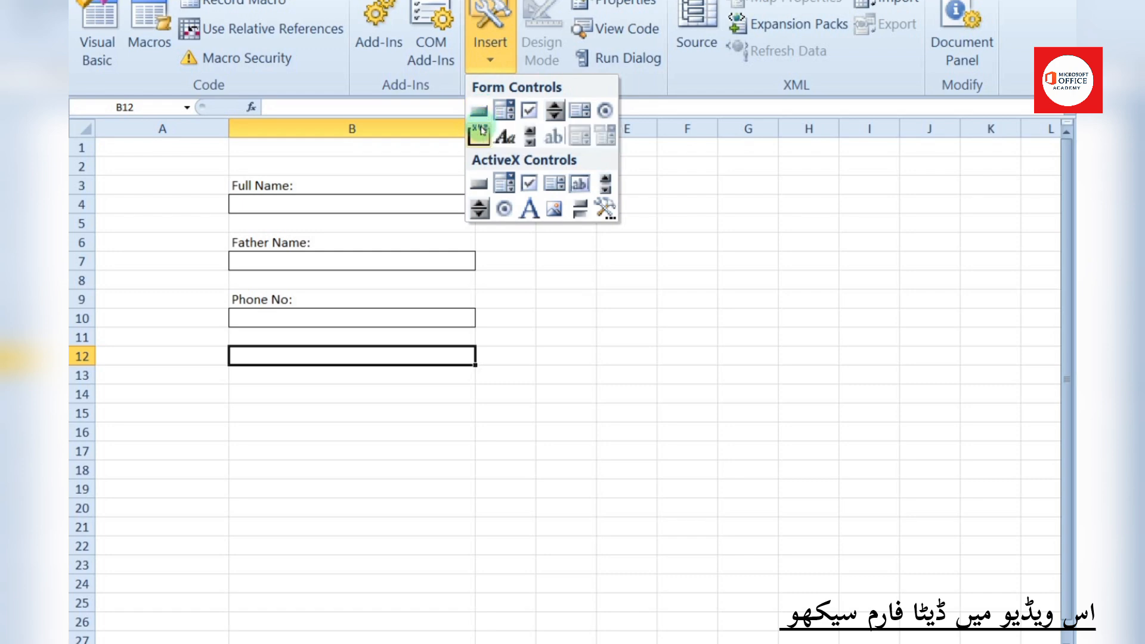
click(479, 130)
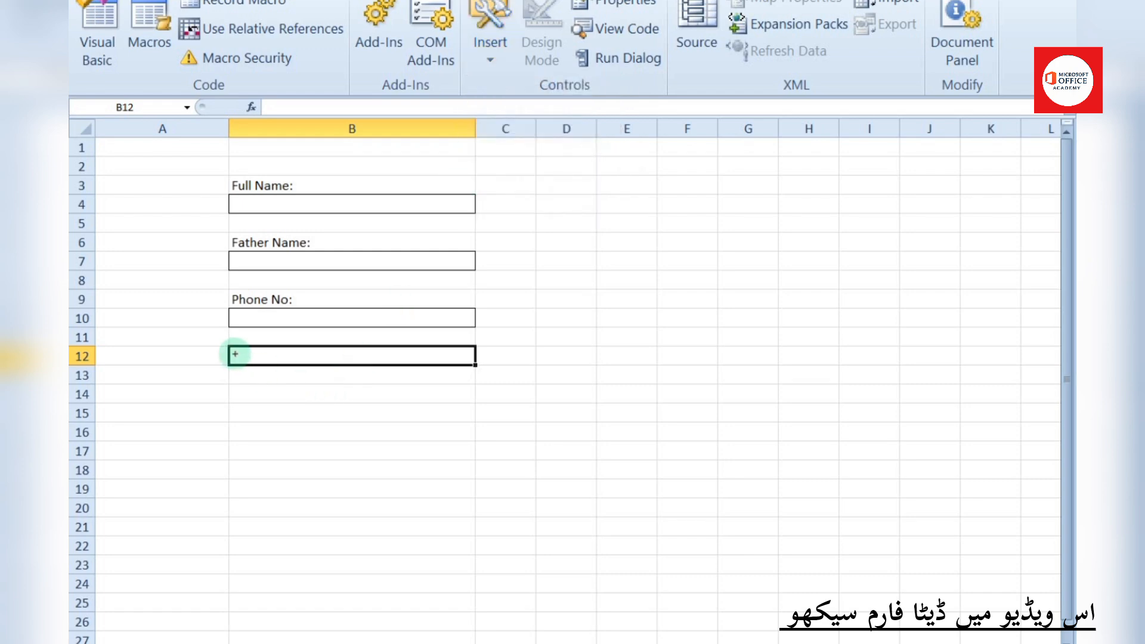
drag(228, 346, 477, 385)
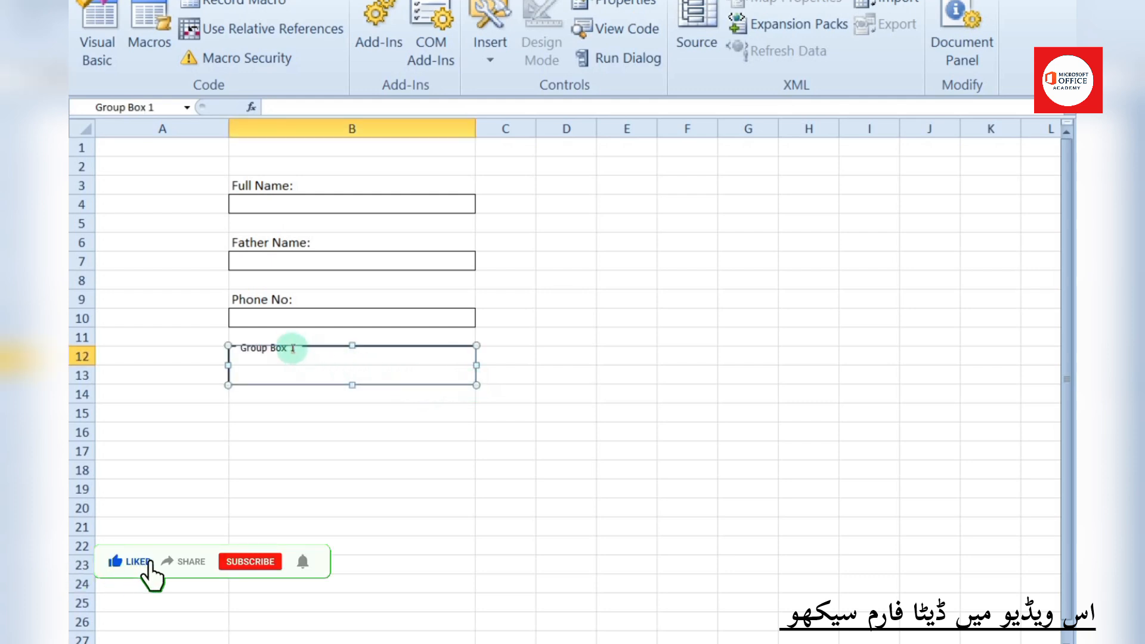
click(292, 347)
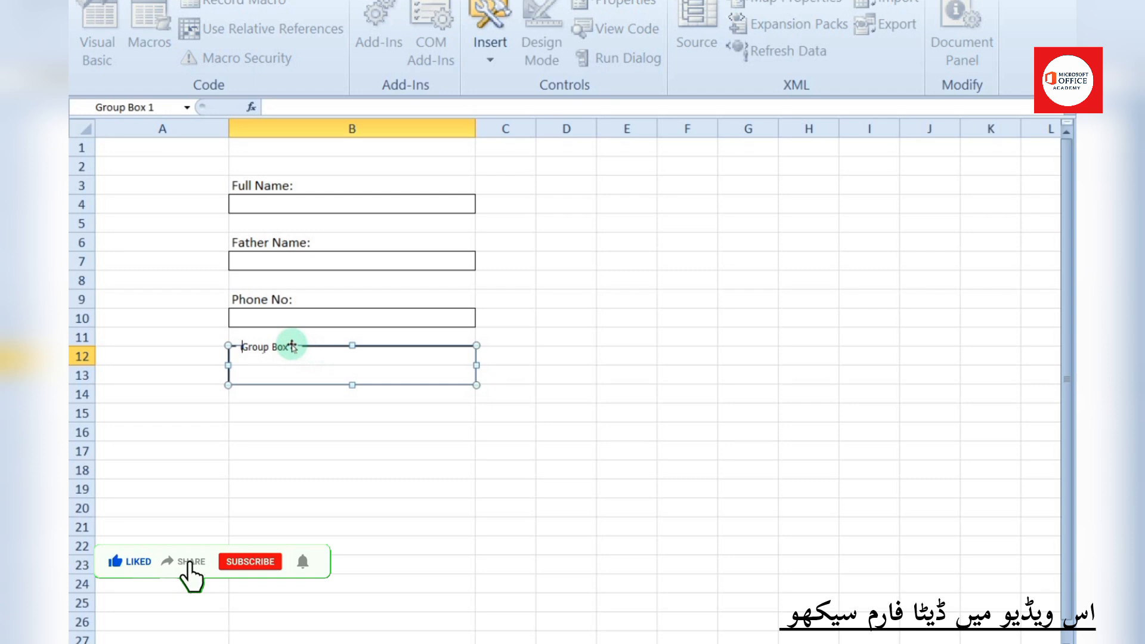
key(Right)
key(Right)
key(Right)
key(Right)
key(Right)
key(Right)
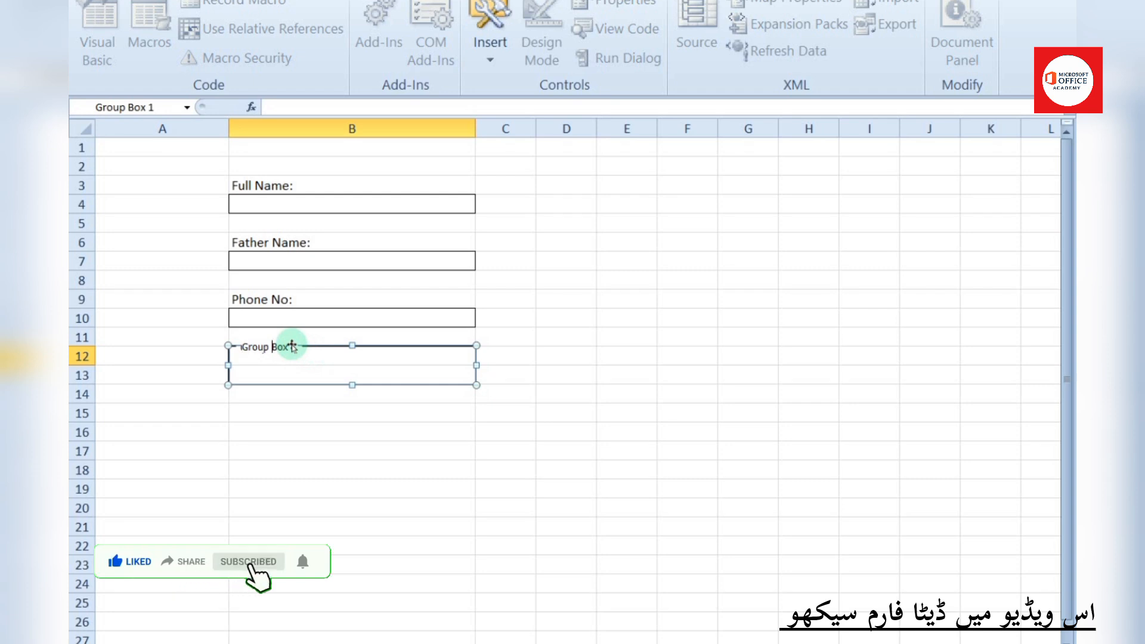
key(Delete)
key(Delete)
key(Delete)
key(BackSpace)
key(BackSpace)
key(BackSpace)
key(BackSpace)
key(BackSpace)
key(BackSpace)
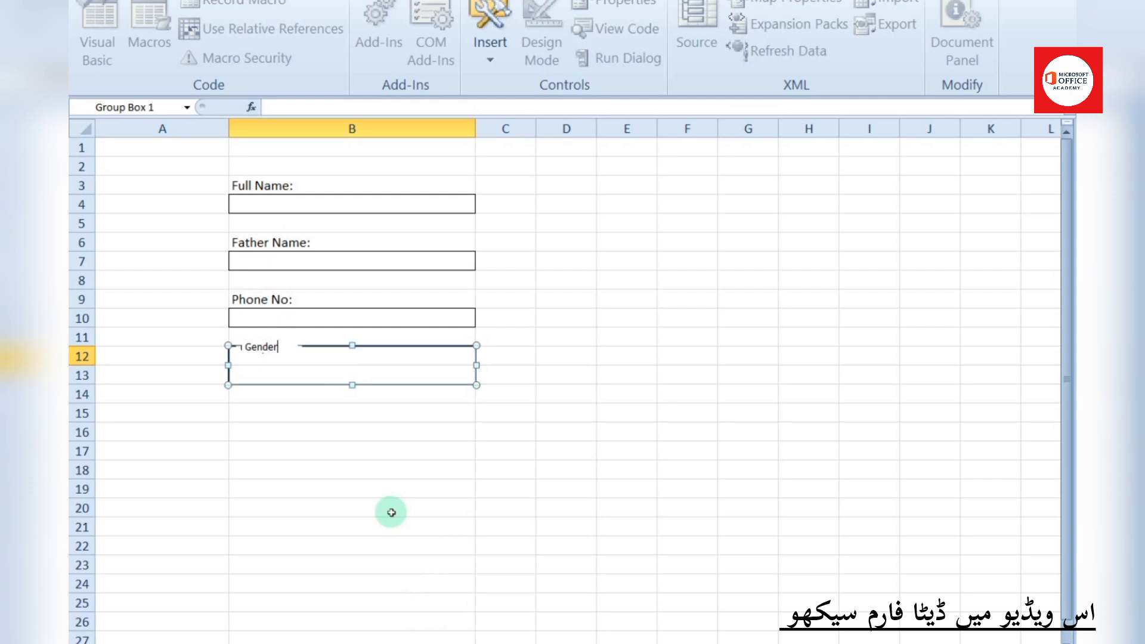
click(506, 451)
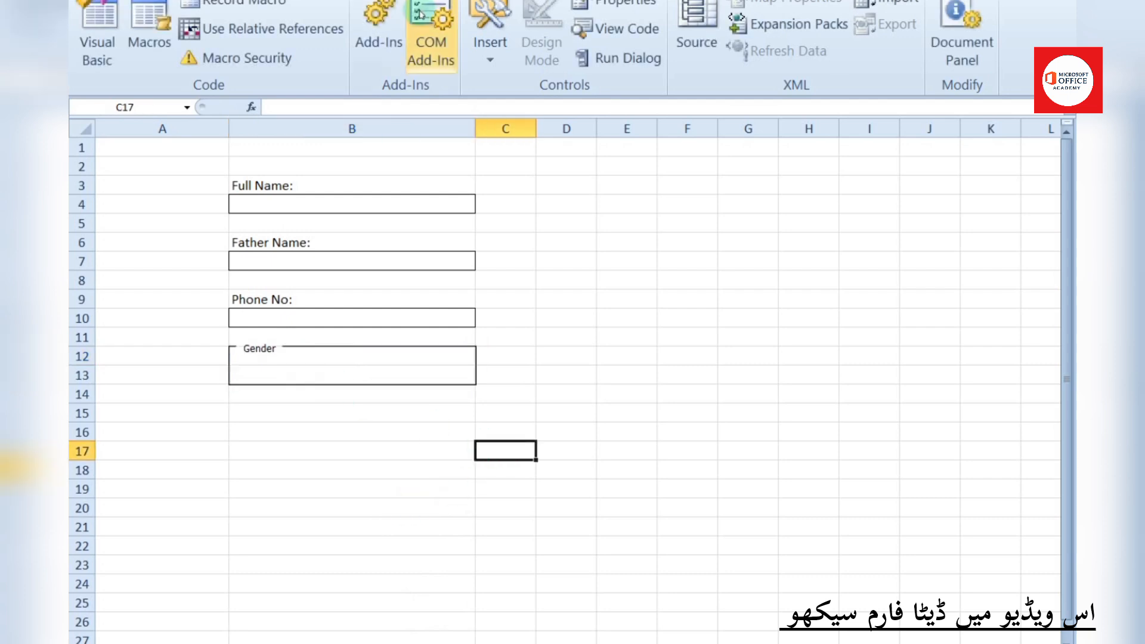
Insert an option button, extend the Gender box to row 14, and place the button inside labelled Male
click(489, 35)
click(604, 107)
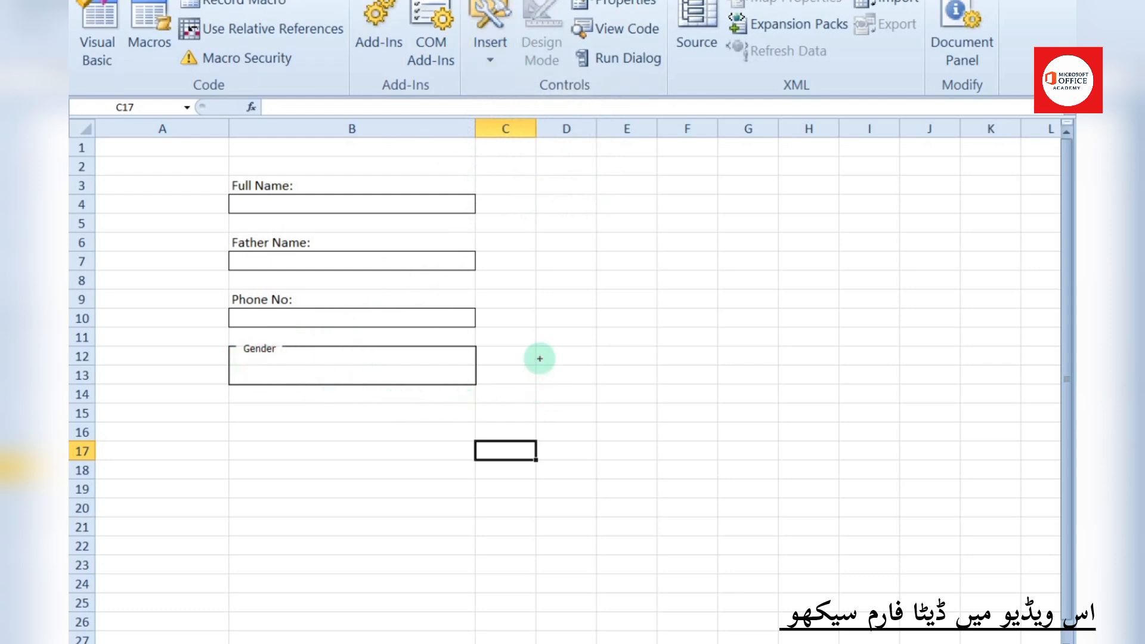
drag(540, 358, 701, 360)
click(376, 375)
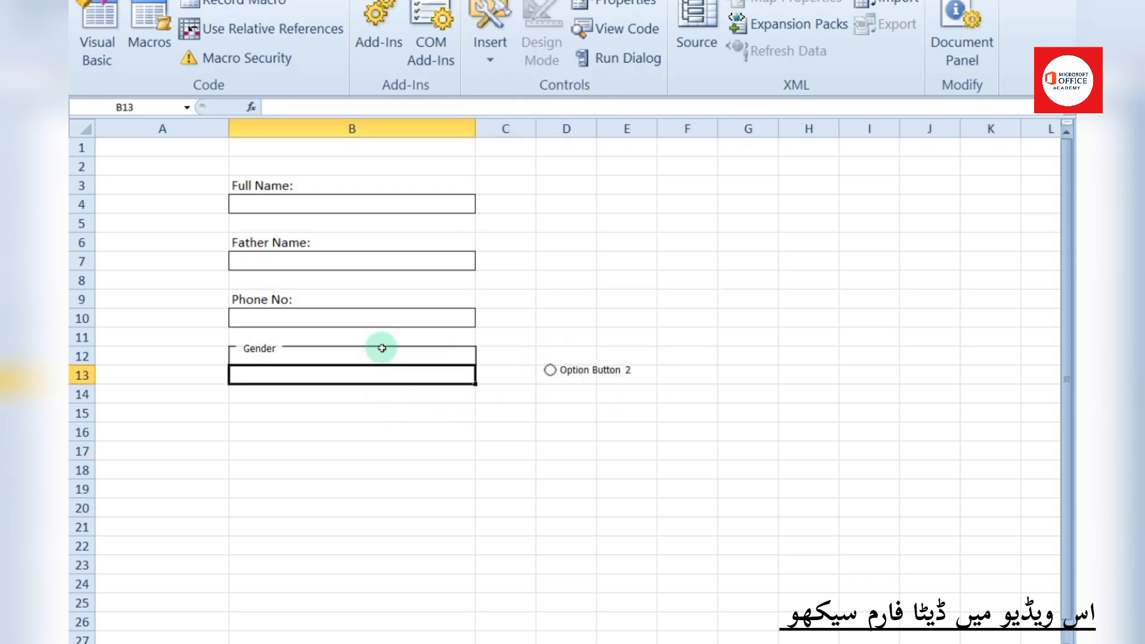
click(263, 350)
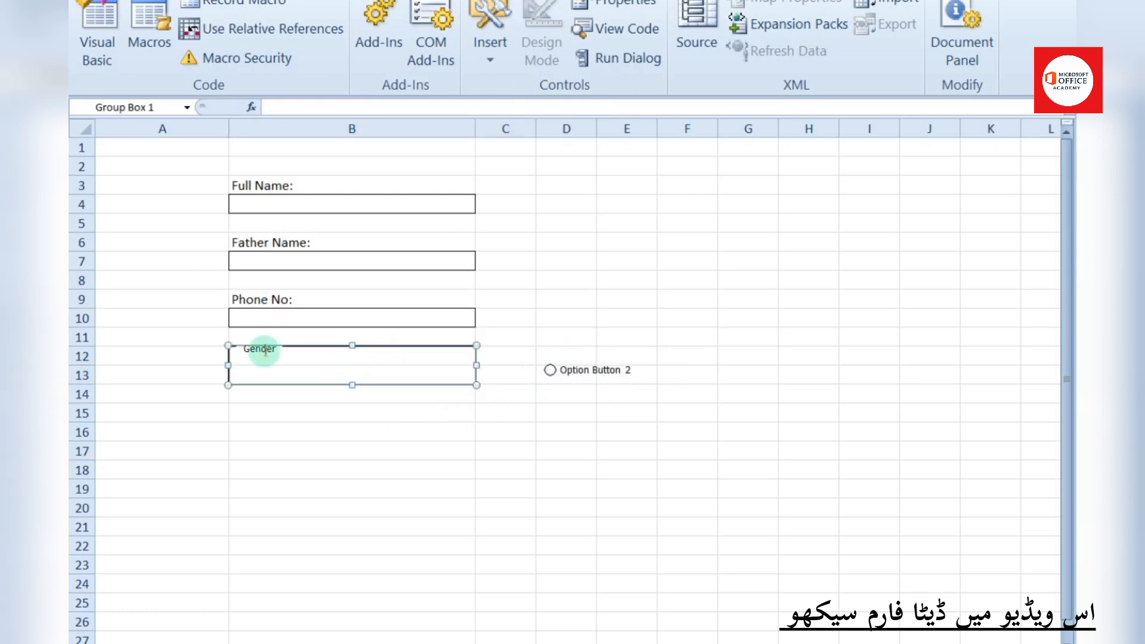
drag(352, 386, 353, 404)
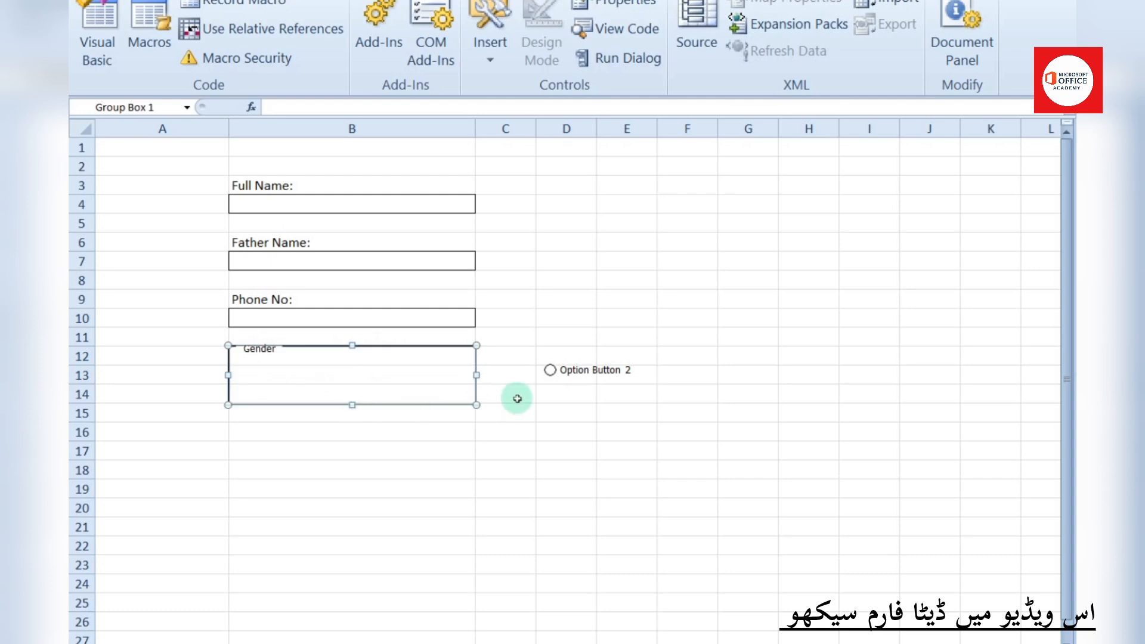
right_click(583, 366)
drag(592, 362, 300, 360)
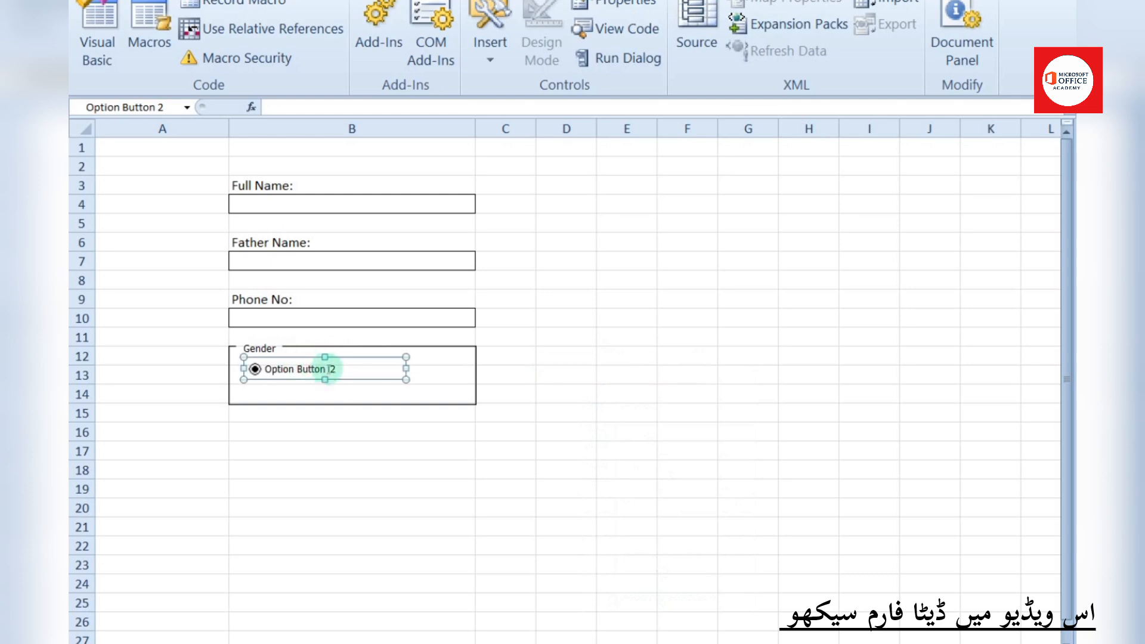
click(336, 368)
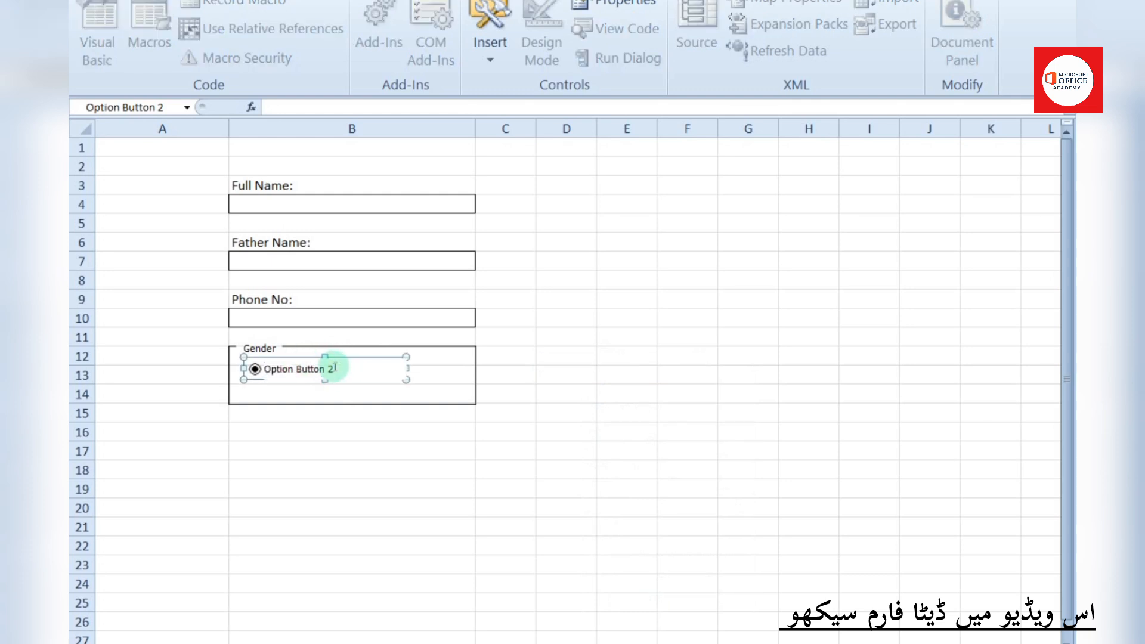
key(BackSpace)
key(BackSpace)
key(BackSpace)
key(BackSpace)
key(BackSpace)
key(BackSpace)
key(BackSpace)
key(BackSpace)
key(BackSpace)
key(BackSpace)
key(BackSpace)
key(BackSpace)
key(BackSpace)
key(BackSpace)
click(325, 376)
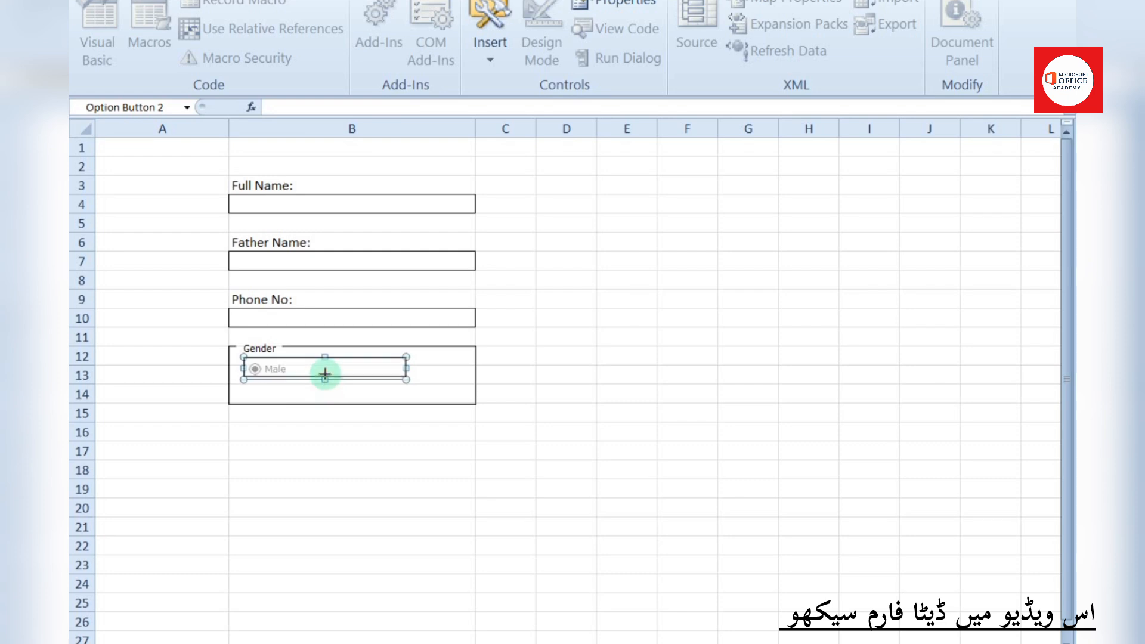
Copy the Male option button into the Gender box and relabel the copy Female
right_click(318, 365)
click(321, 397)
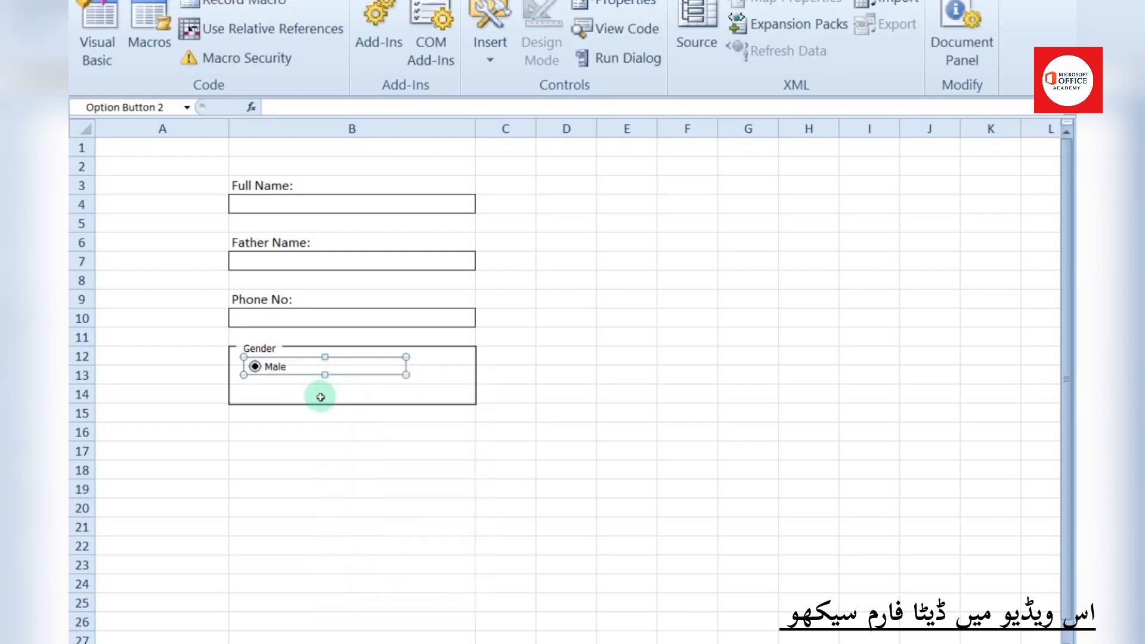
right_click(320, 397)
click(345, 33)
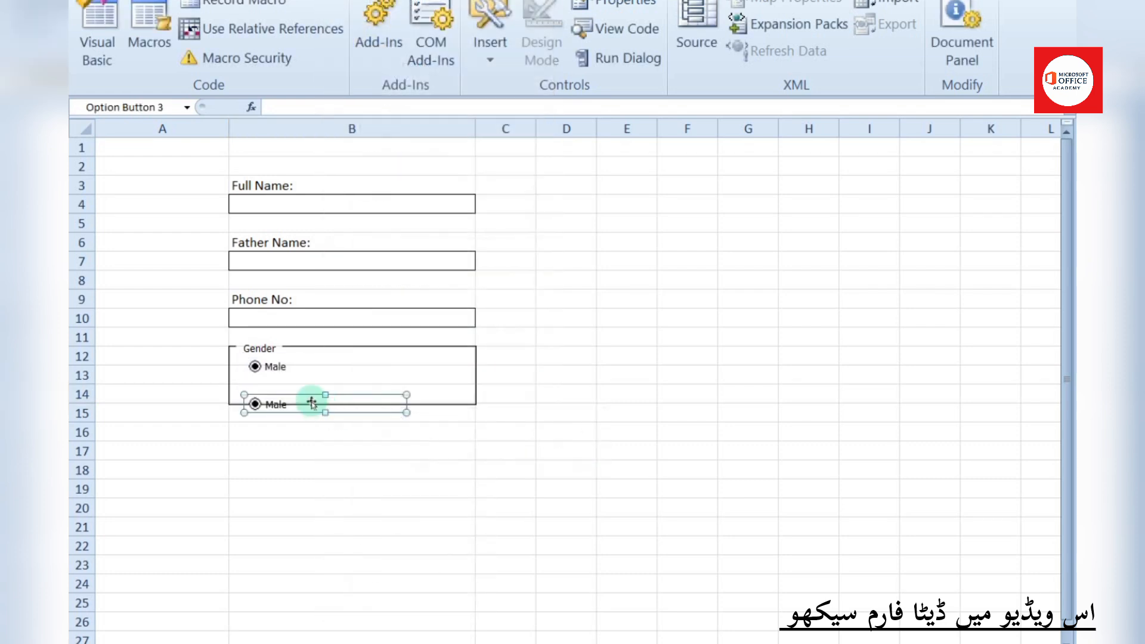
drag(312, 403, 290, 388)
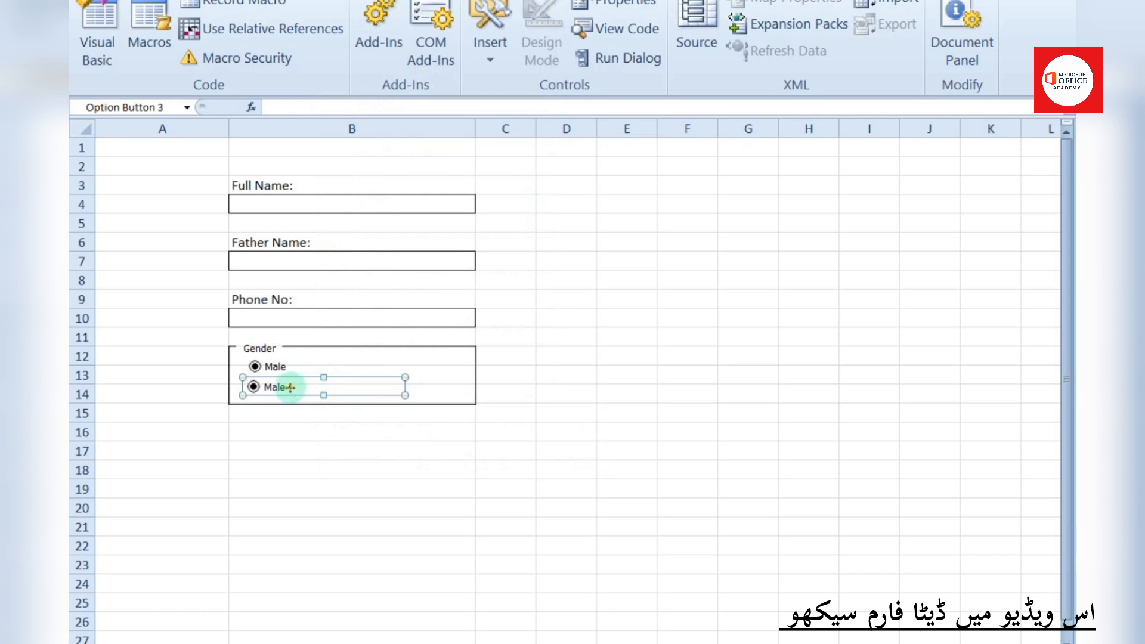
click(287, 386)
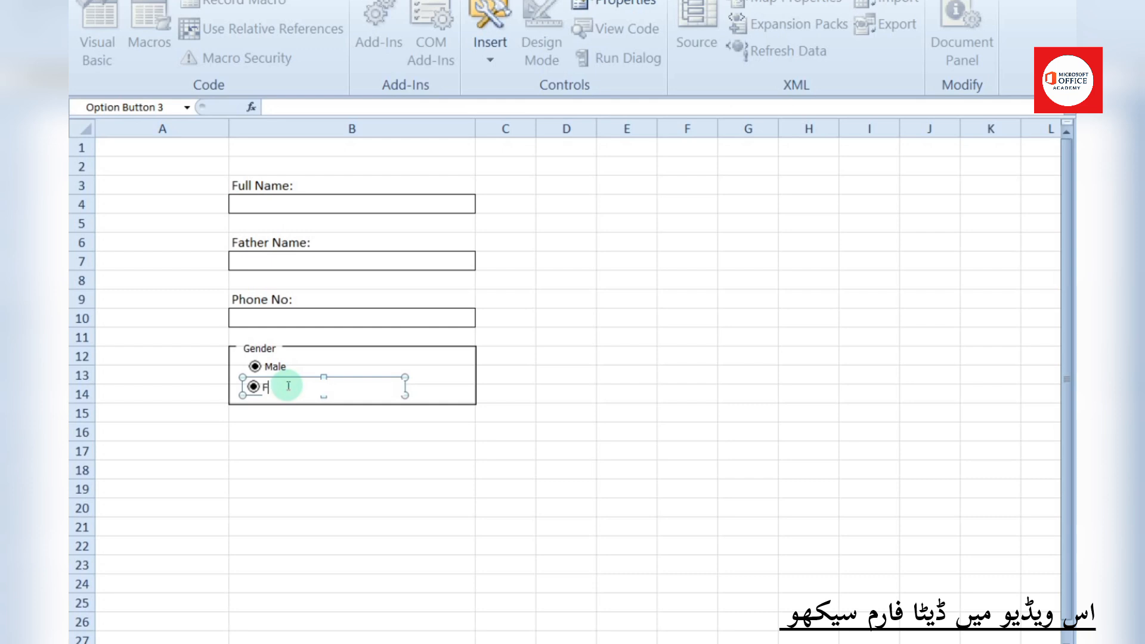
click(337, 444)
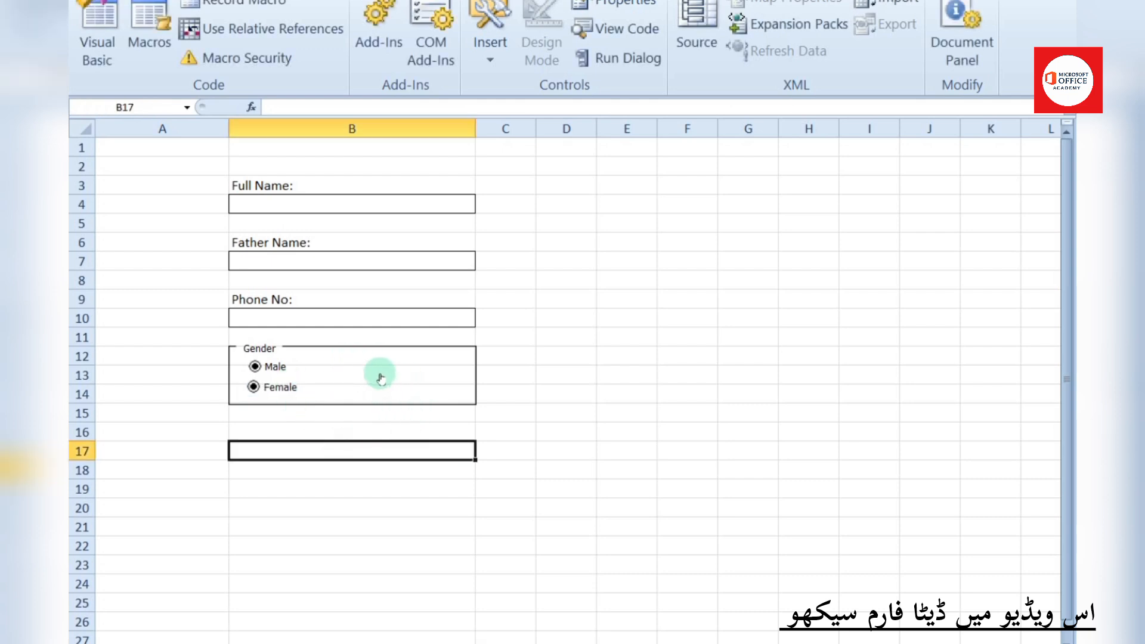
click(388, 643)
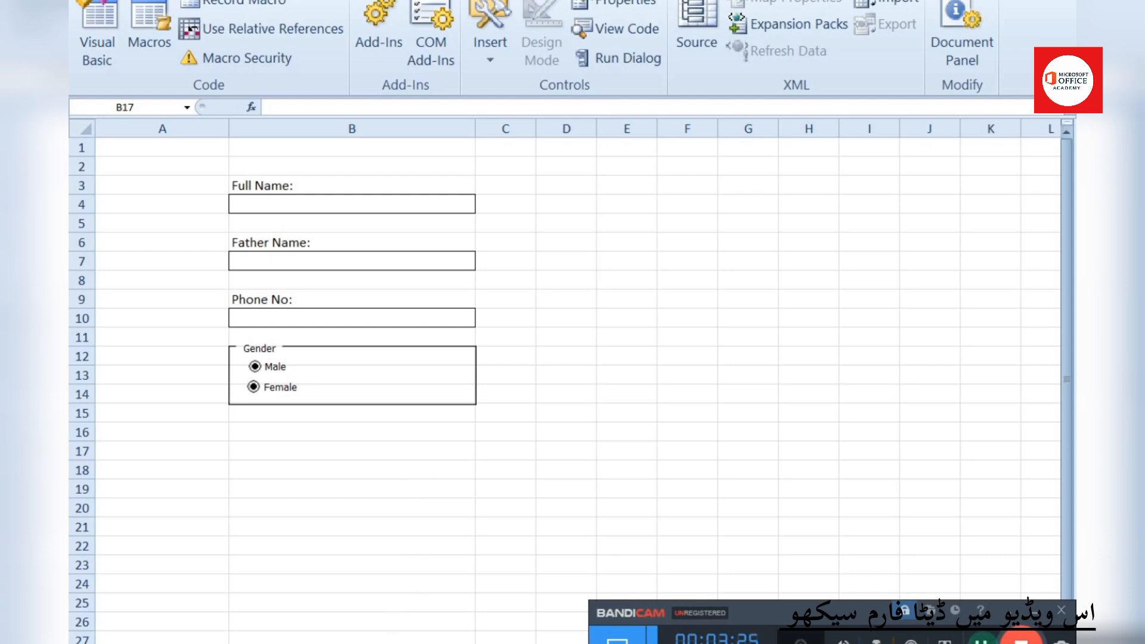
click(1025, 613)
click(263, 429)
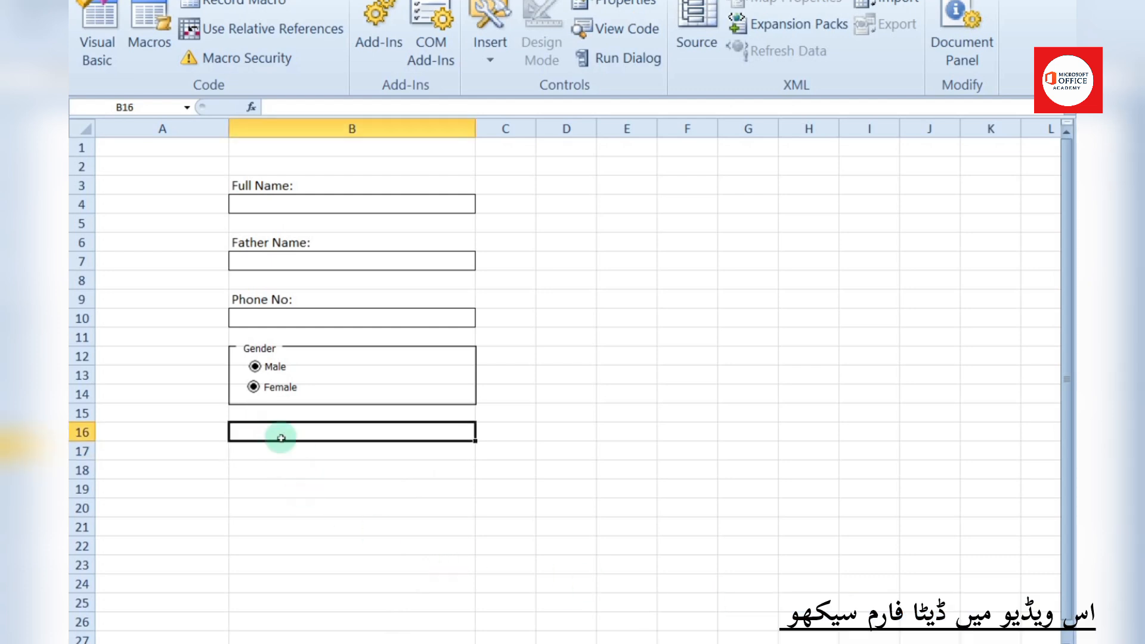
Give cell B16 an All Borders outline
click(145, 0)
click(183, 58)
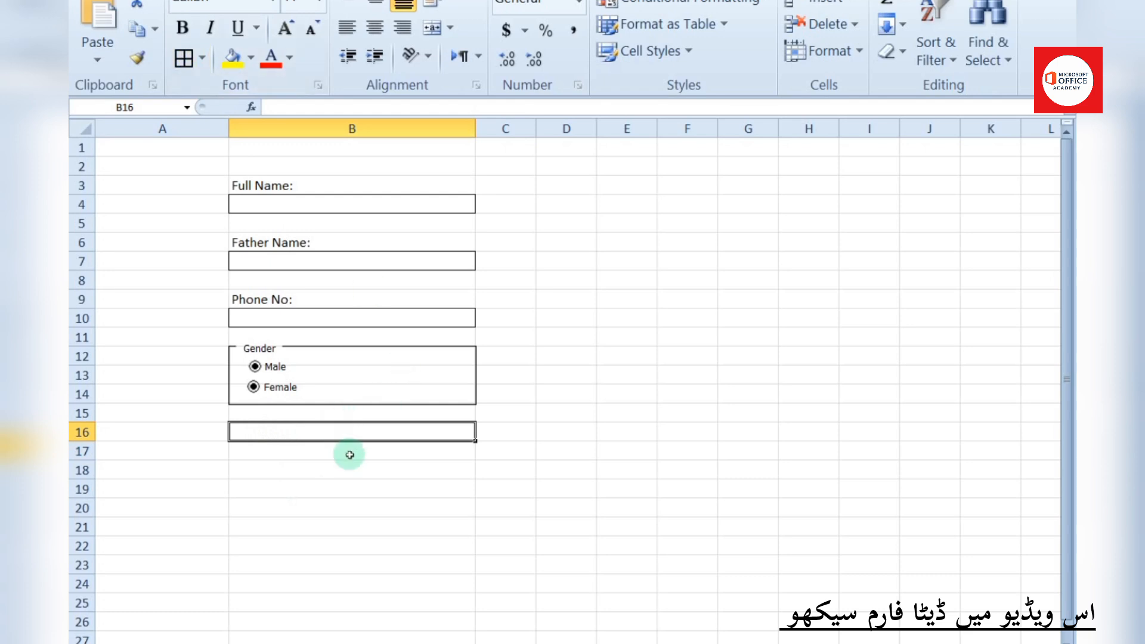
click(351, 486)
click(354, 433)
Add List data validation to B16 with source IT,ICT,C++,JAVA
click(375, 0)
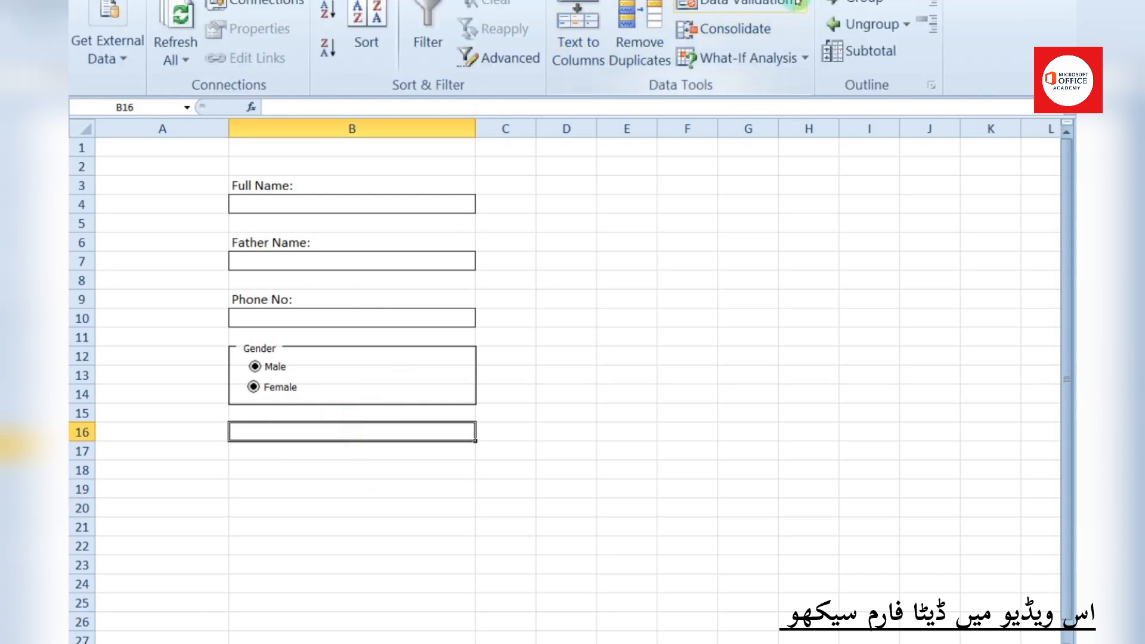
click(799, 3)
click(773, 31)
click(541, 271)
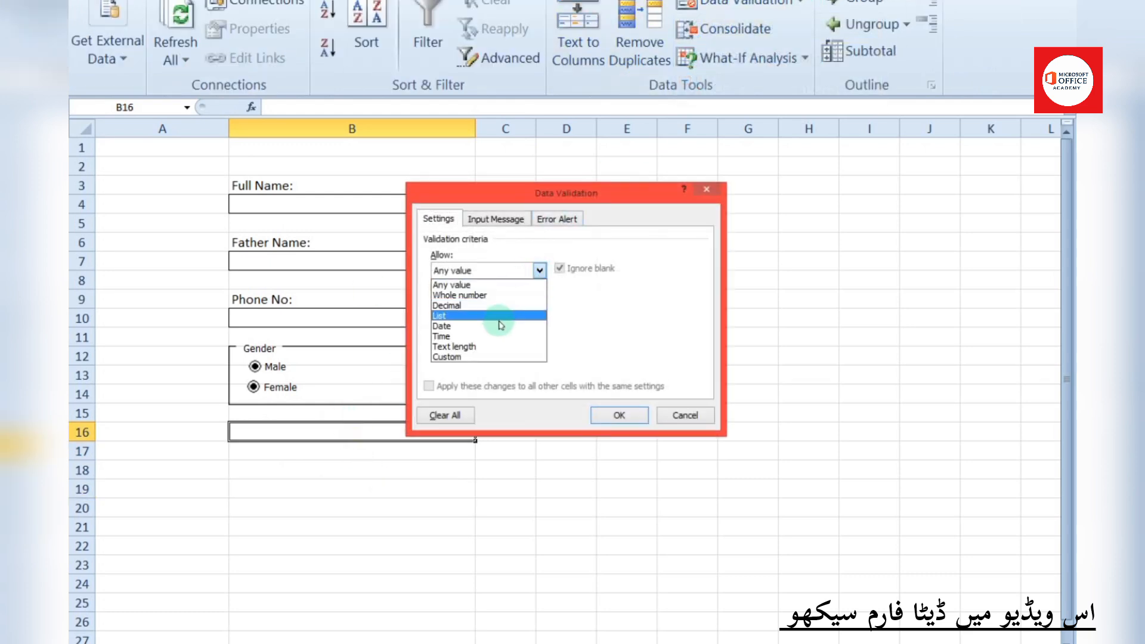
click(501, 325)
click(539, 270)
click(501, 313)
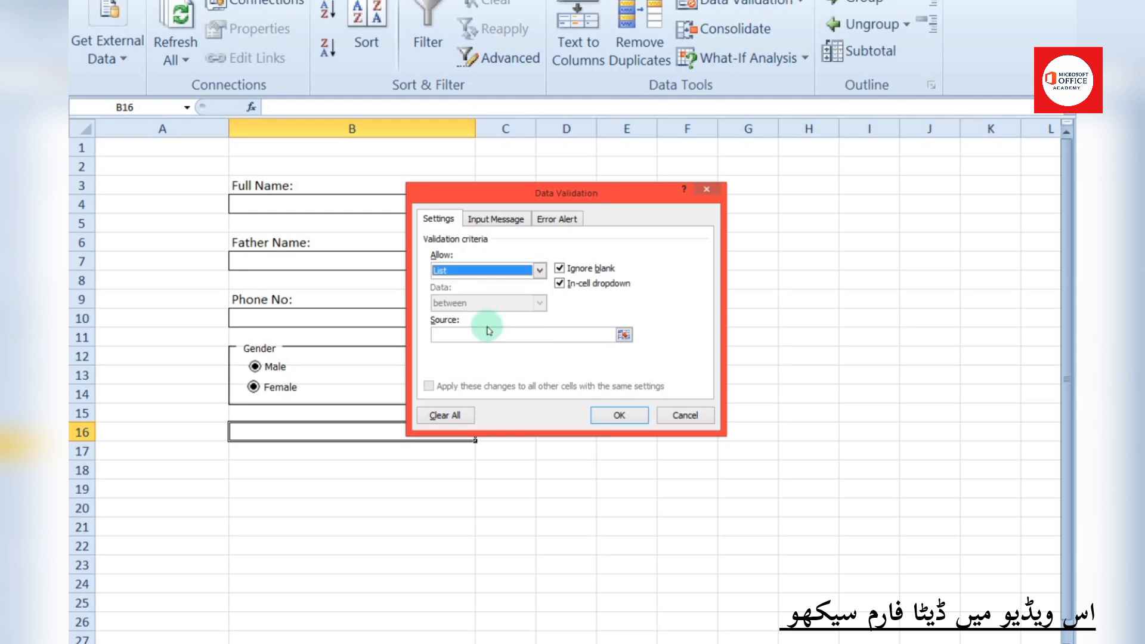
click(497, 334)
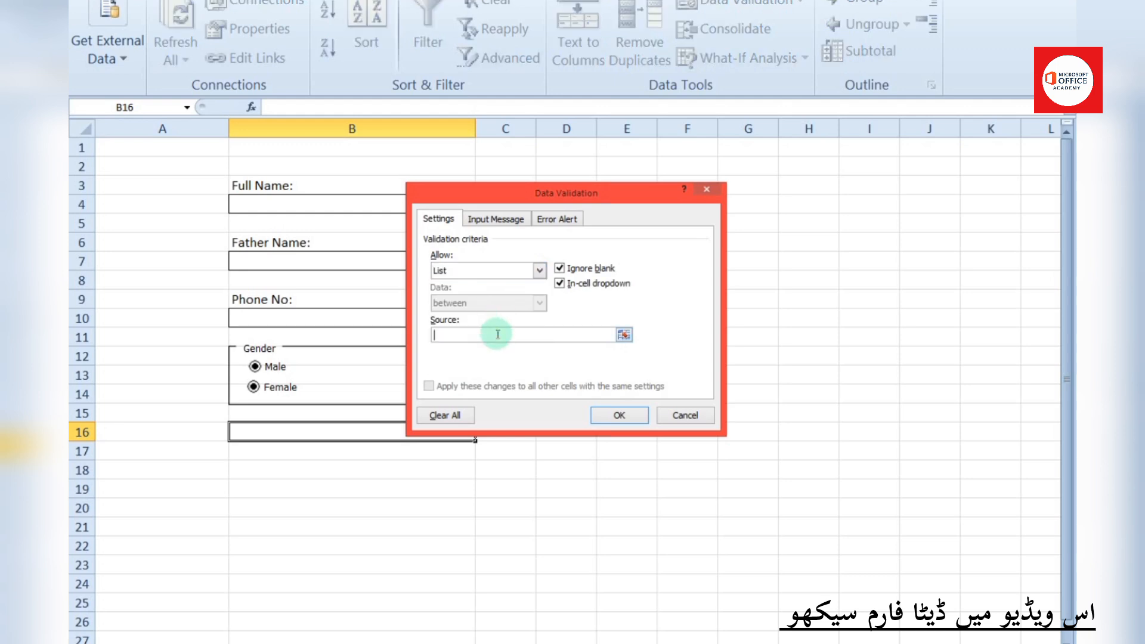
key(Tab)
click(497, 334)
click(618, 416)
Check B16's drop-down shows the four course choices
click(483, 435)
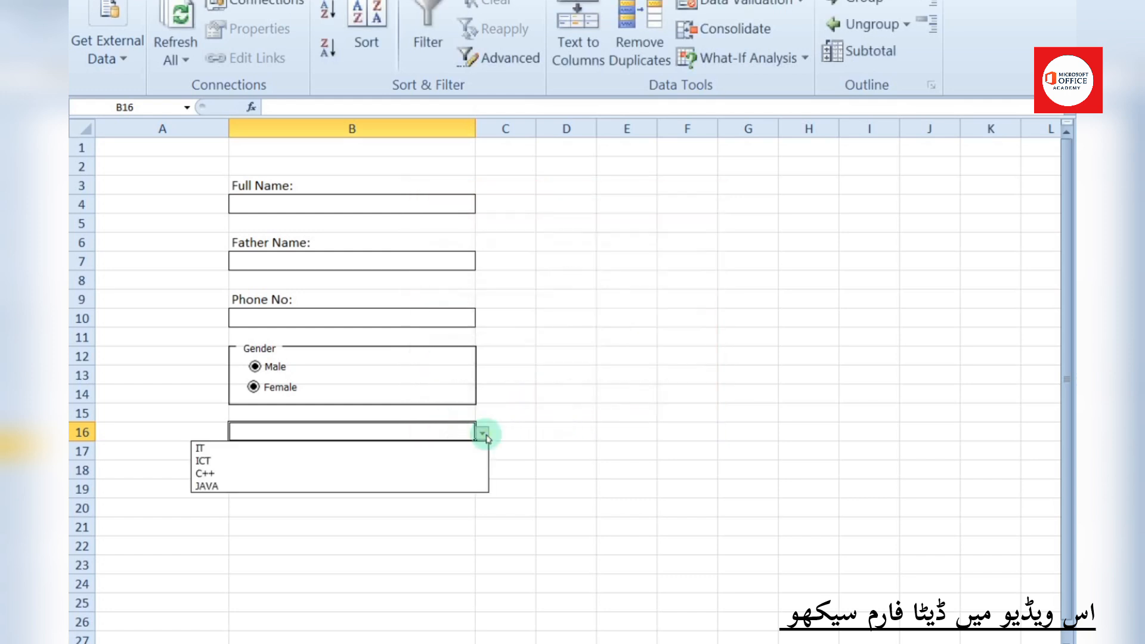
click(550, 420)
click(412, 466)
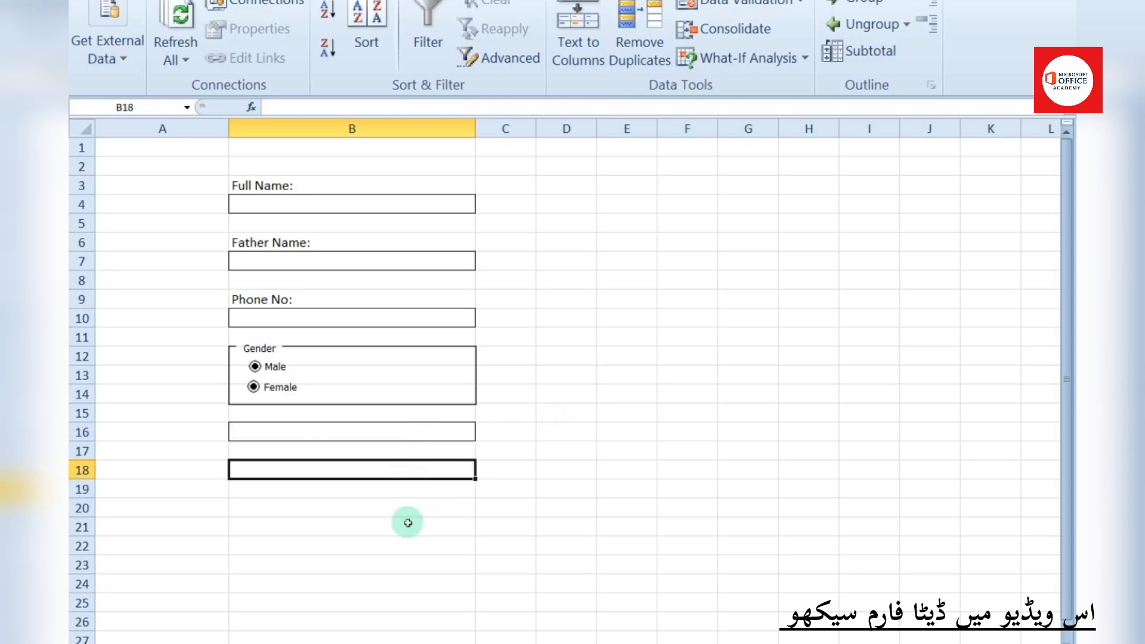
Draw a group box from B22 down to row 25 and caption it Monthes
click(430, 643)
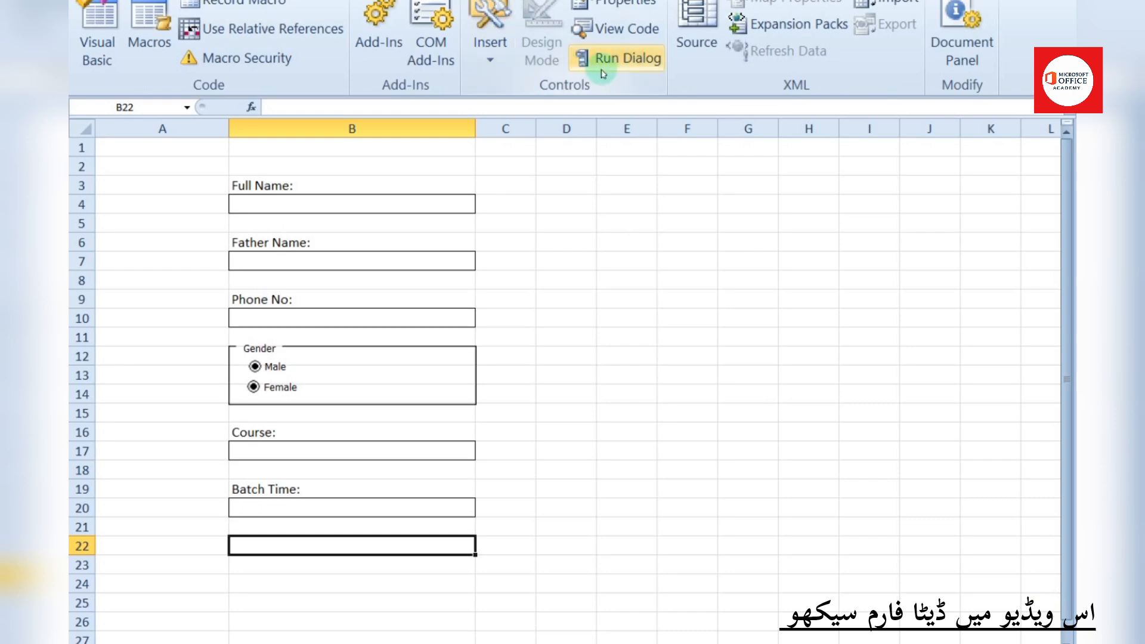
click(489, 43)
click(479, 134)
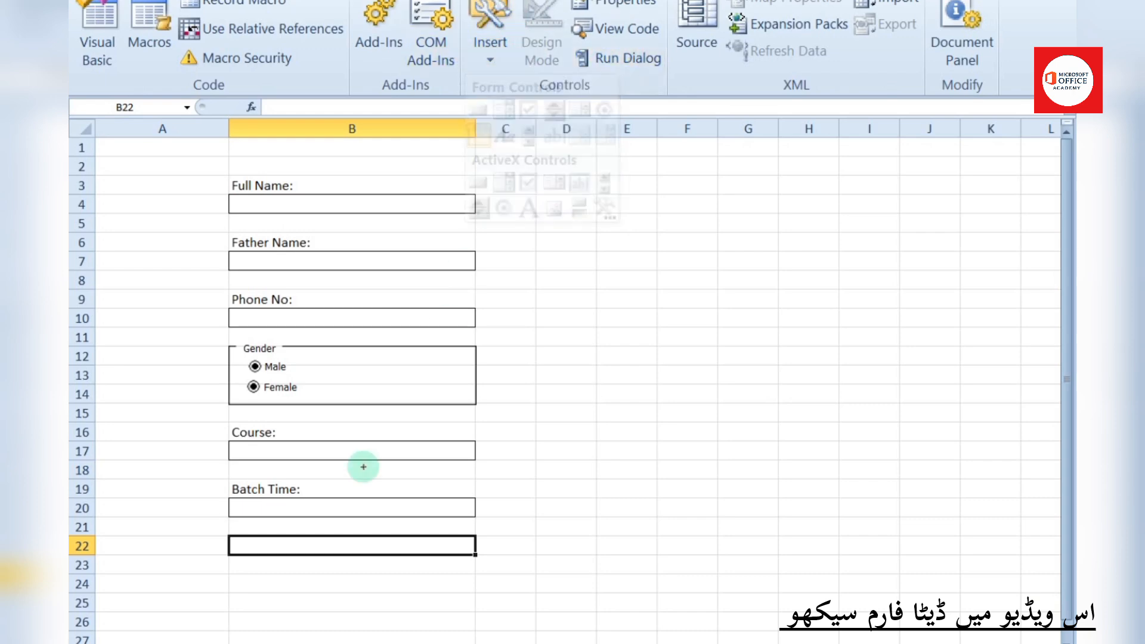
drag(230, 540, 473, 611)
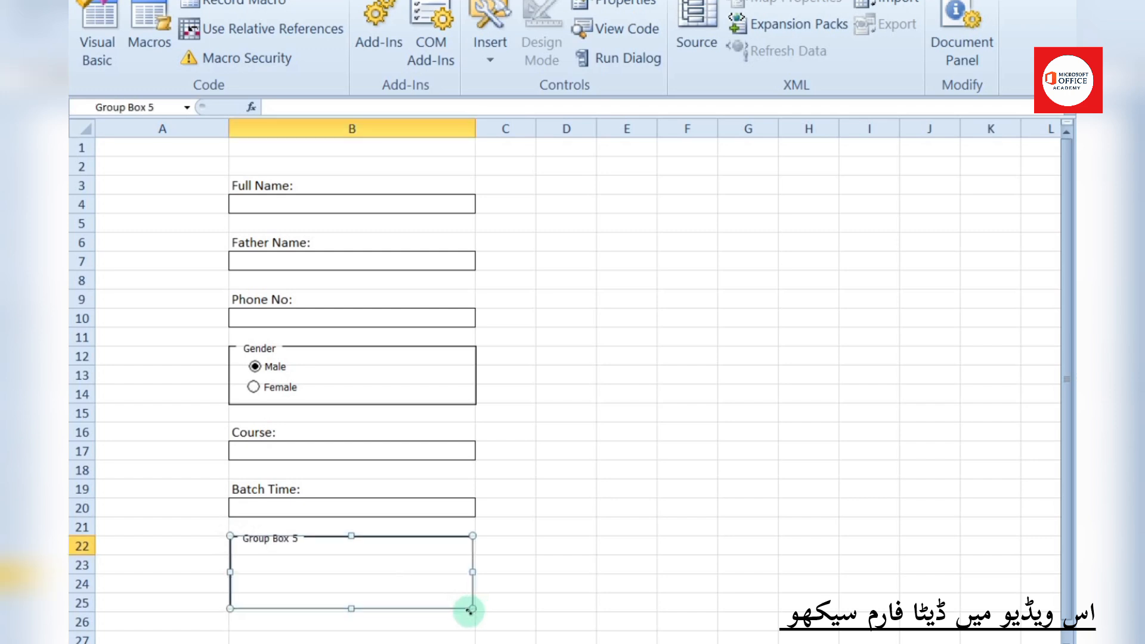
click(288, 539)
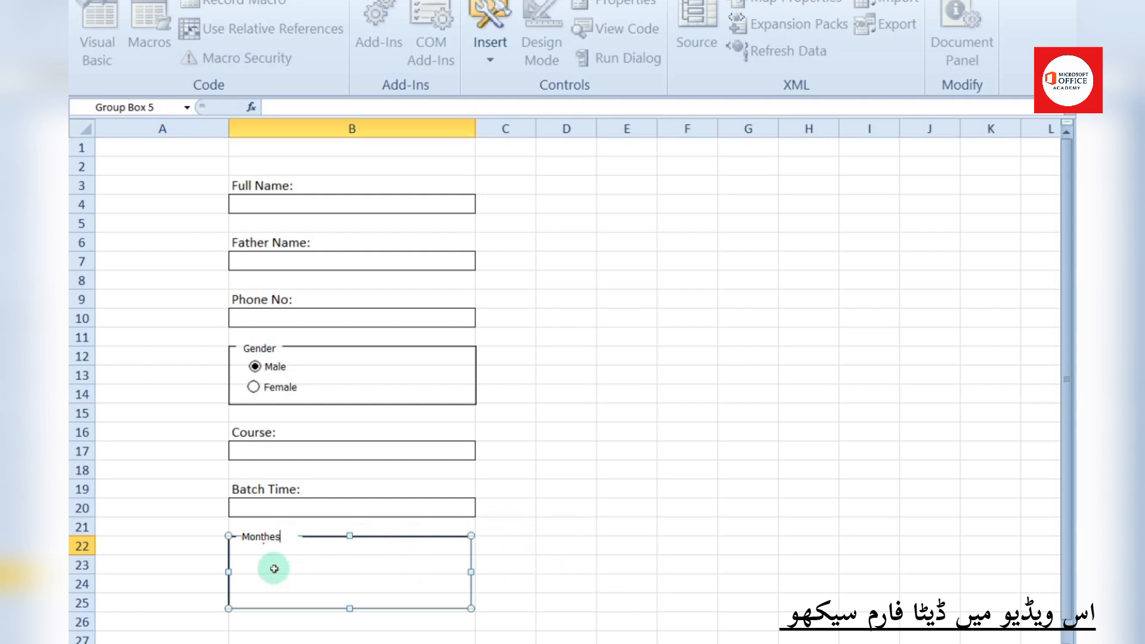
click(321, 564)
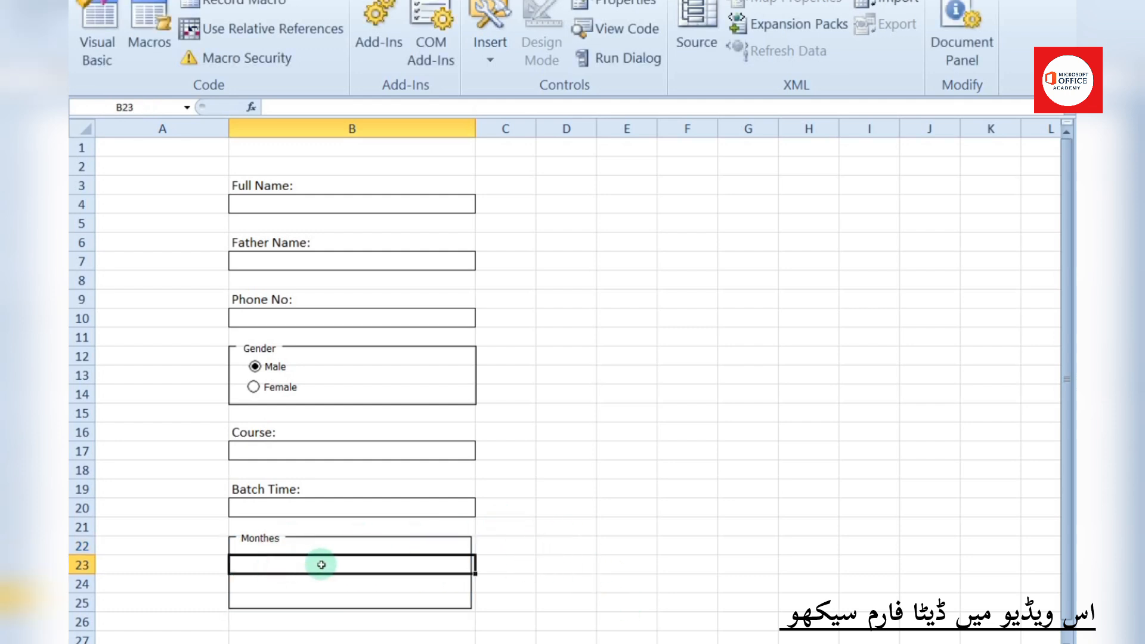
Draw a shortened option button inside the Monthes box and label it 6
click(528, 545)
click(489, 43)
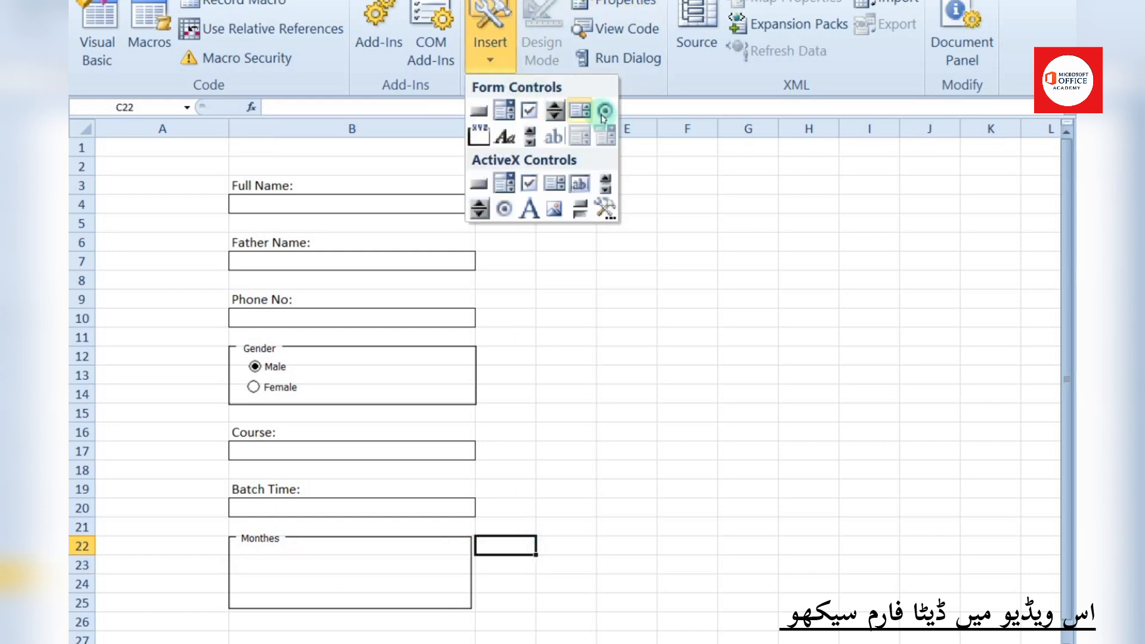
click(594, 172)
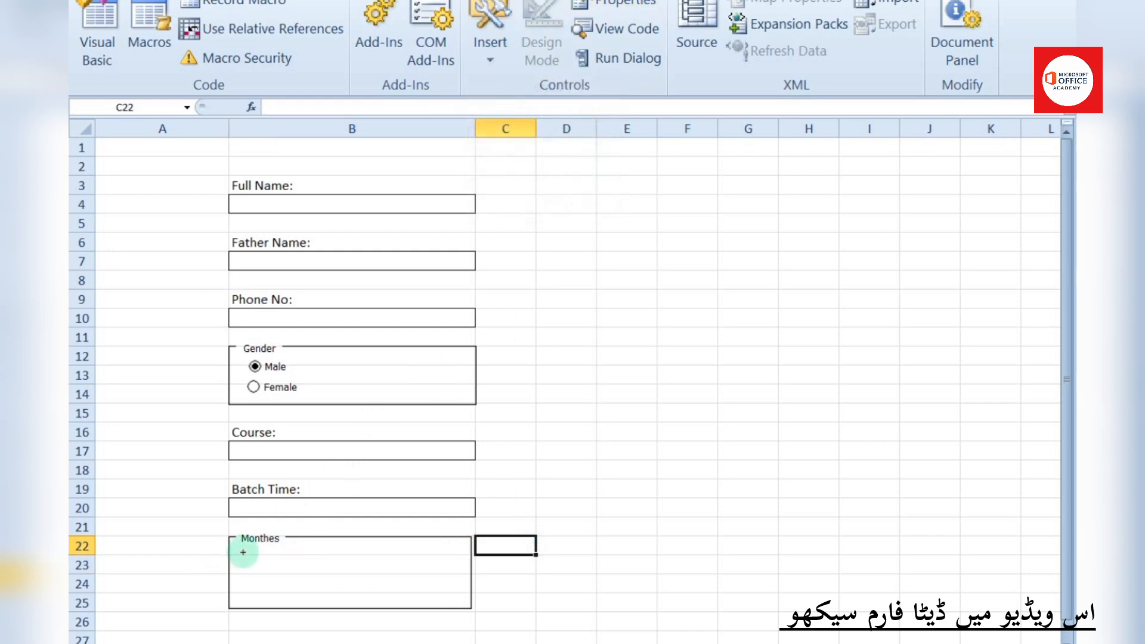
drag(241, 553, 429, 558)
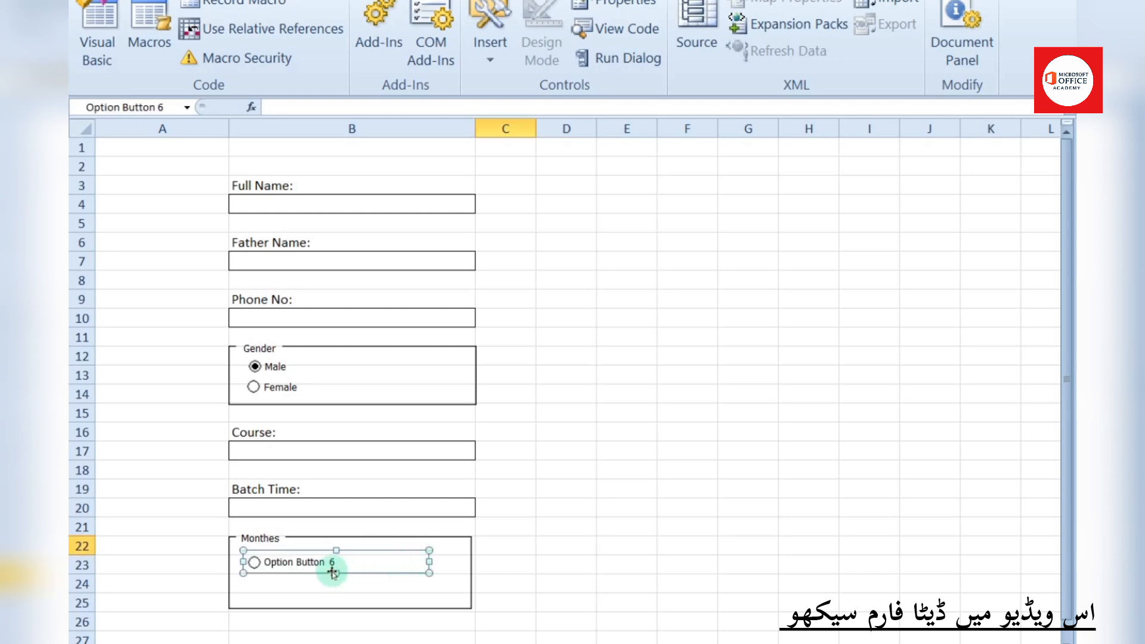
drag(335, 572, 336, 566)
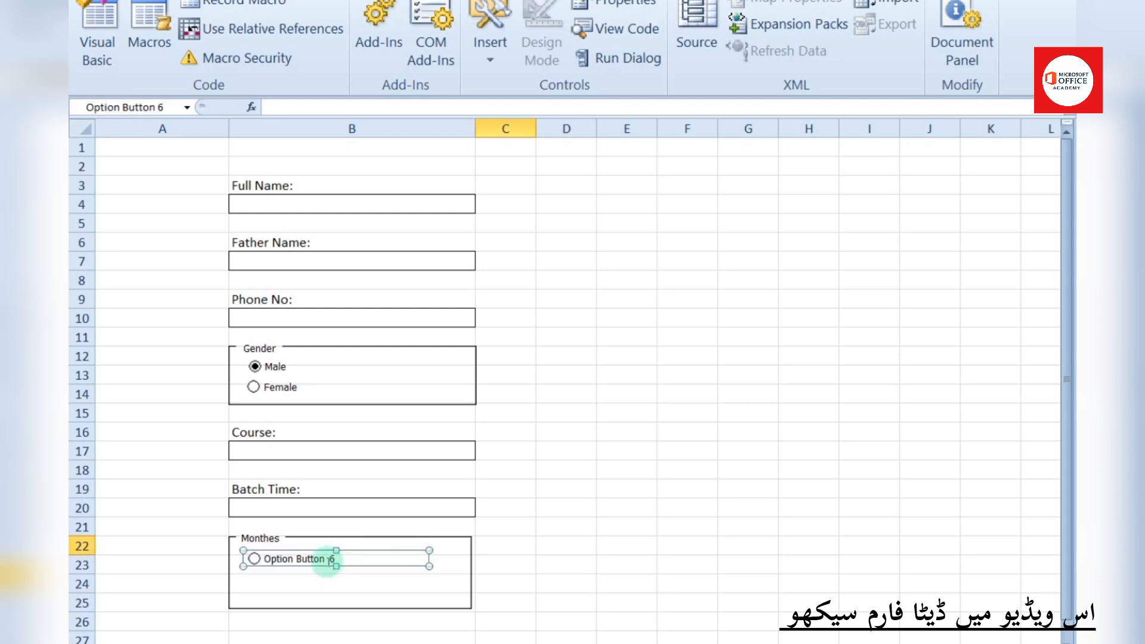
click(327, 559)
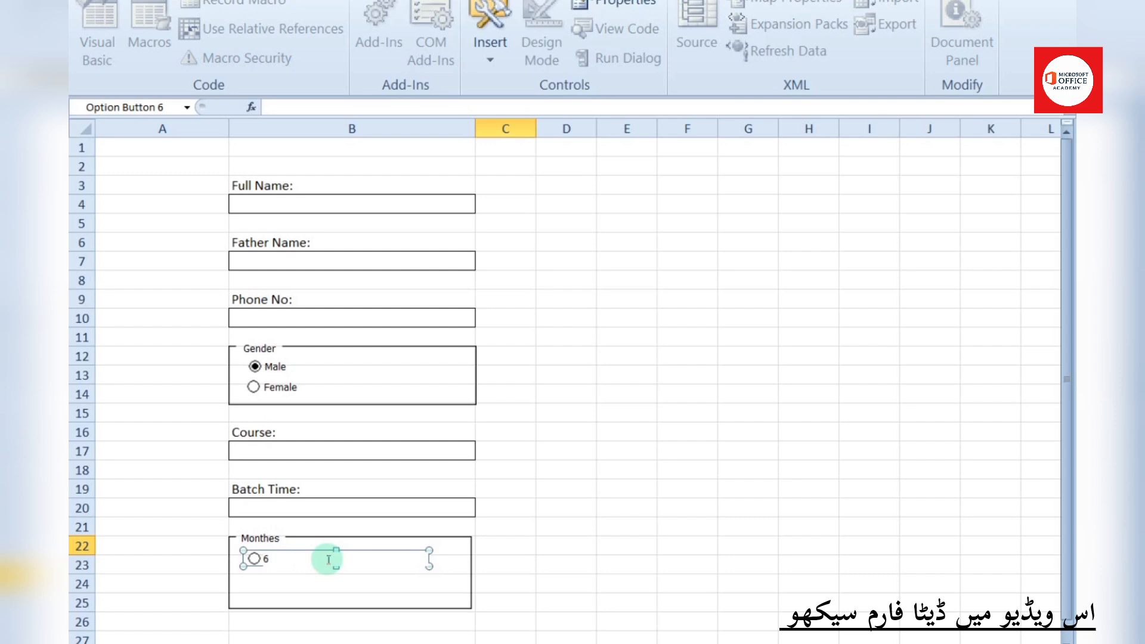
click(327, 587)
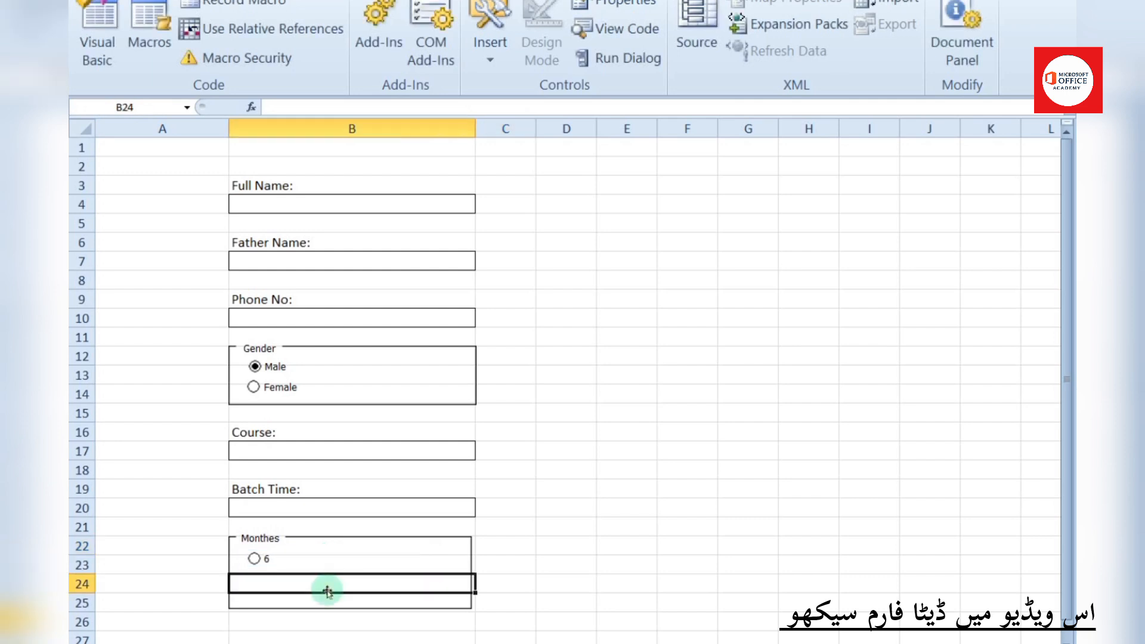
Copy the 6 option button into row 24 and relabel the copy 3
right_click(279, 561)
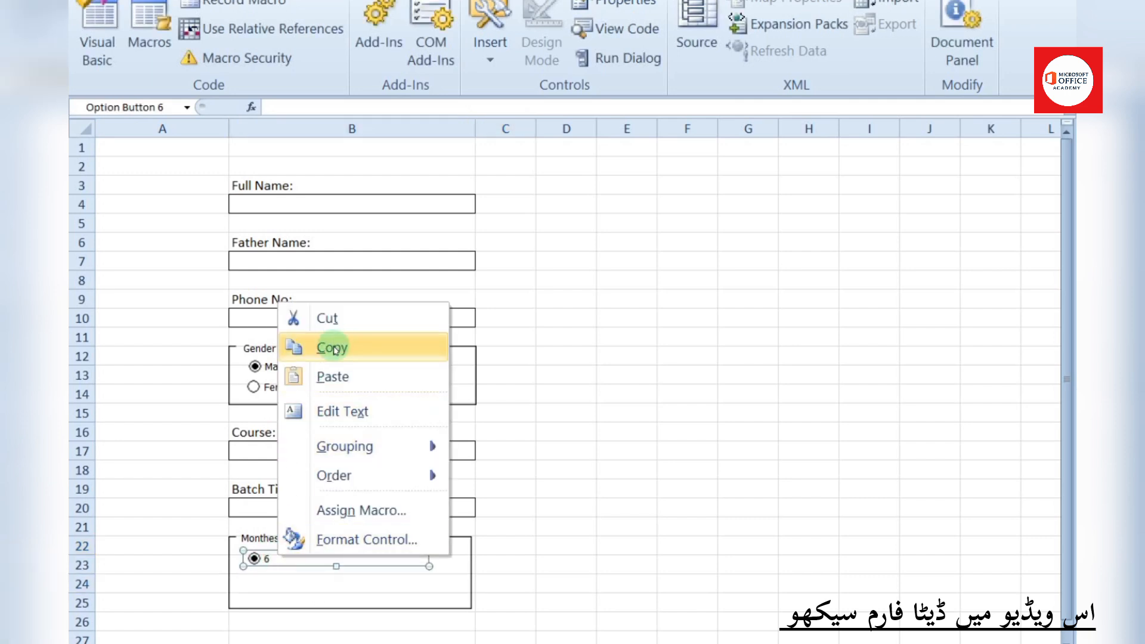
click(295, 344)
right_click(287, 589)
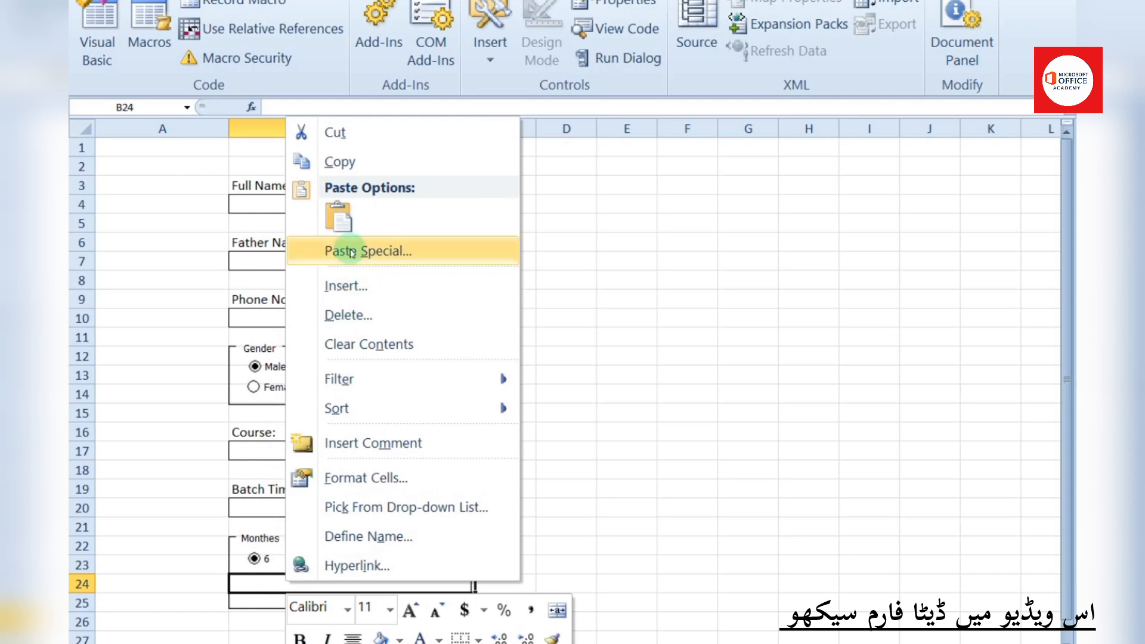
click(330, 225)
drag(295, 591, 291, 577)
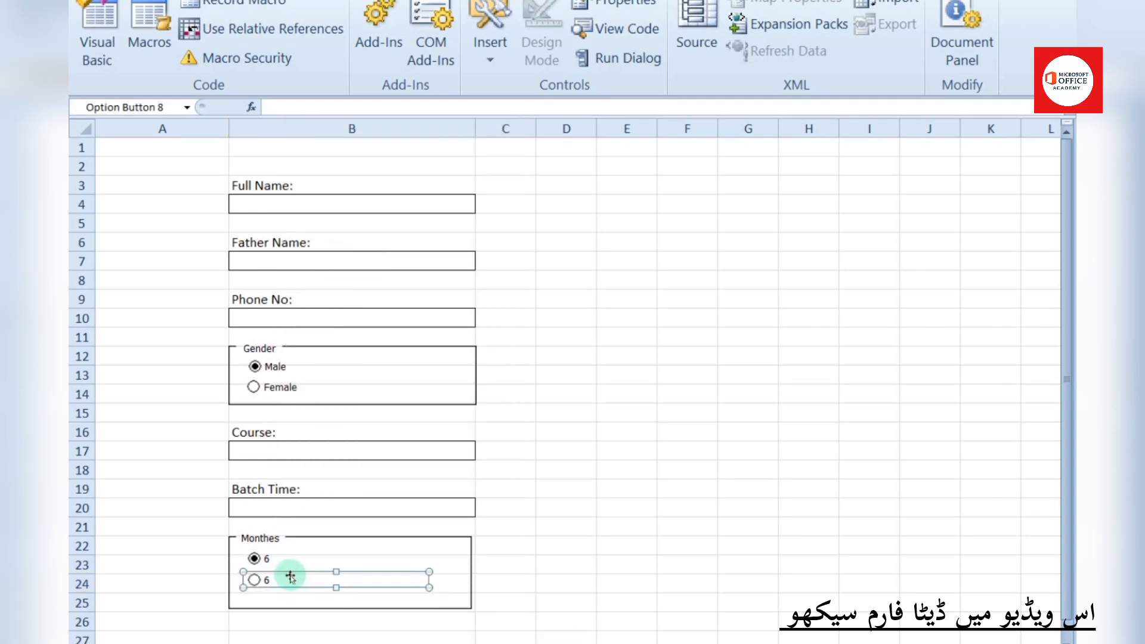
drag(290, 577, 291, 576)
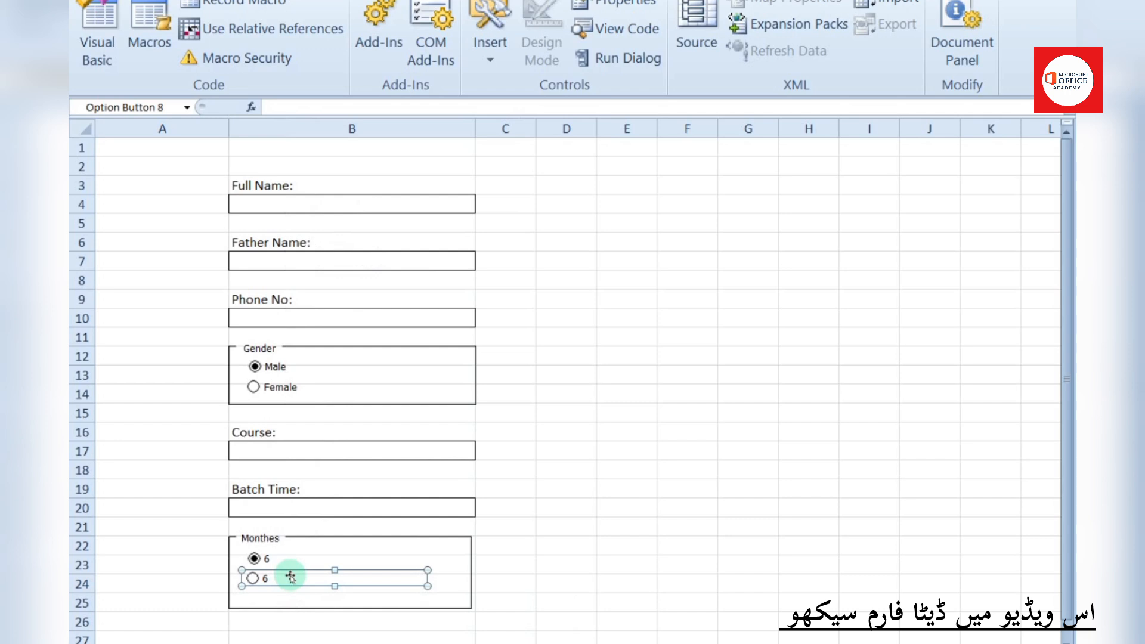
click(272, 579)
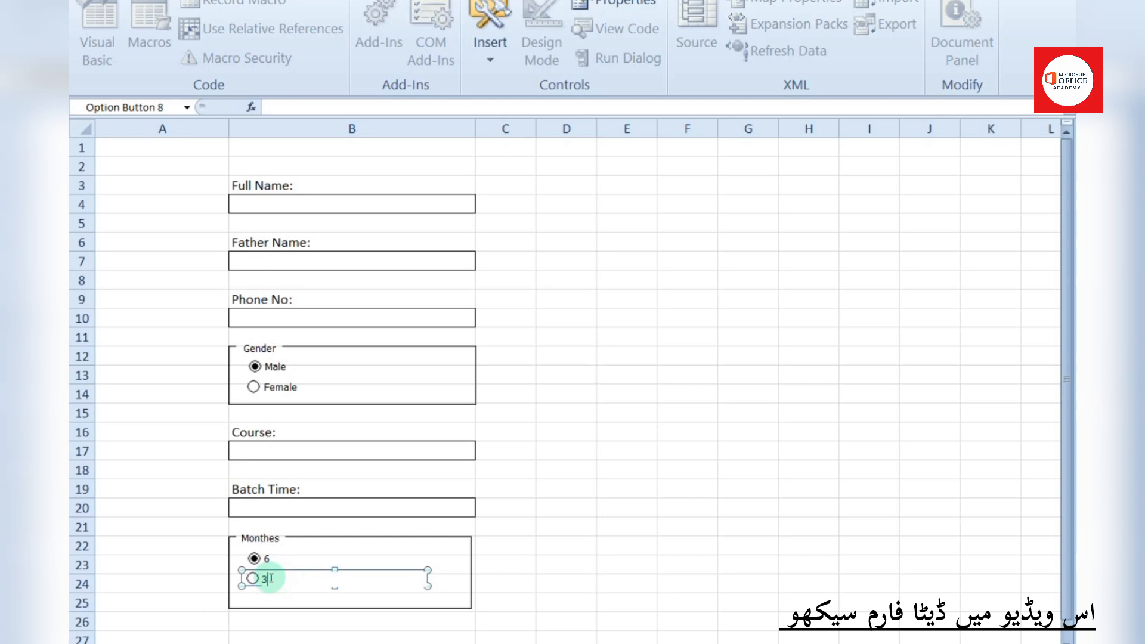
click(562, 560)
right_click(282, 582)
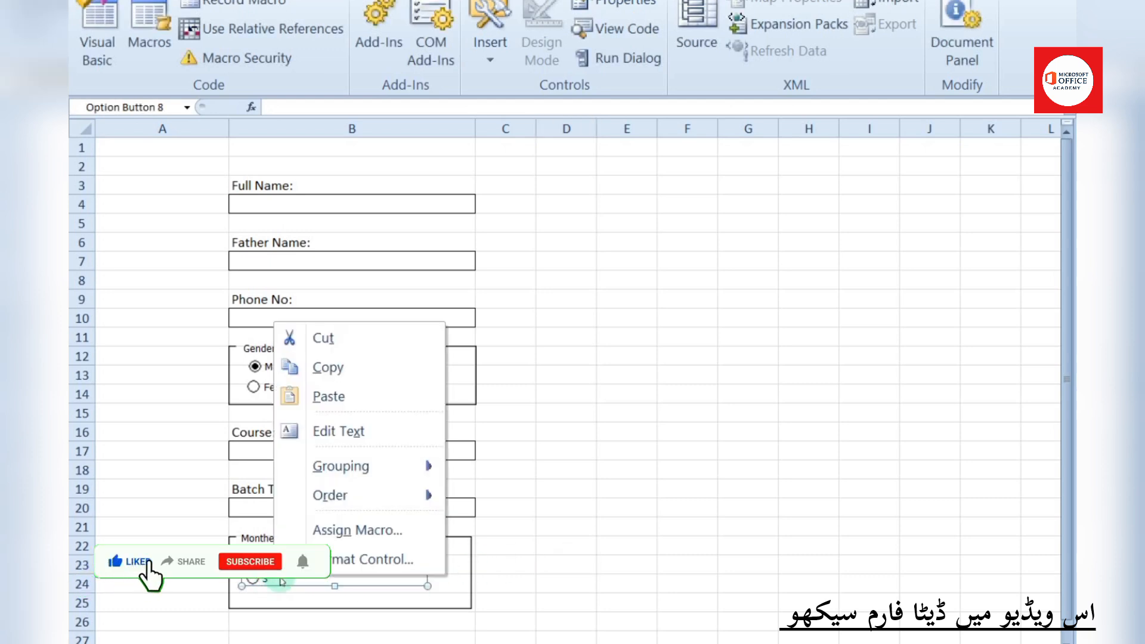
click(287, 589)
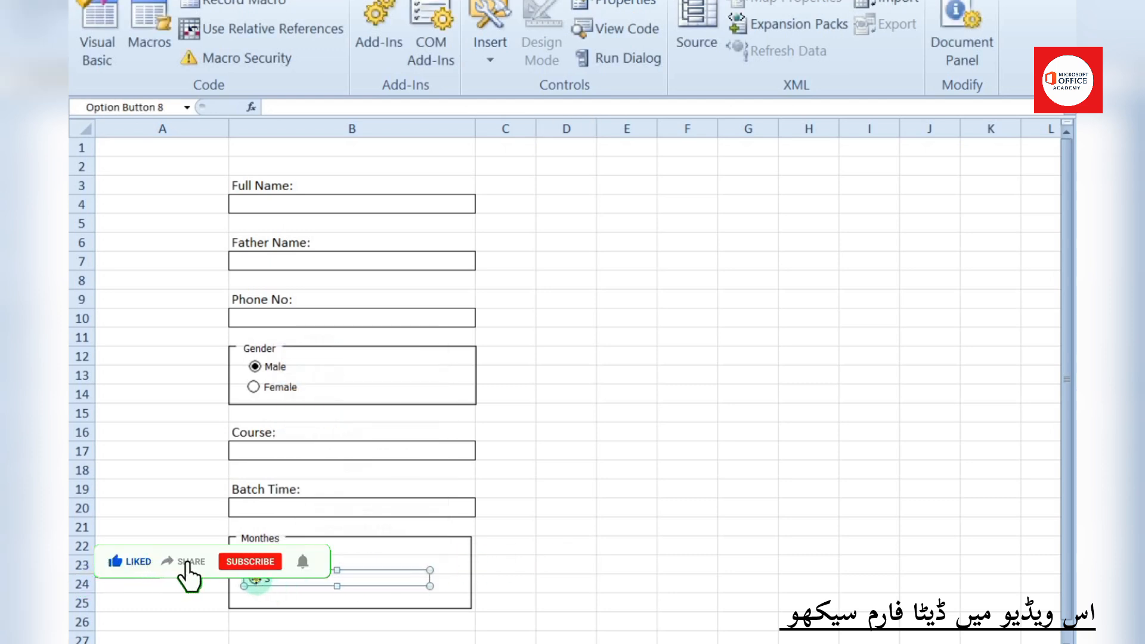
right_click(336, 565)
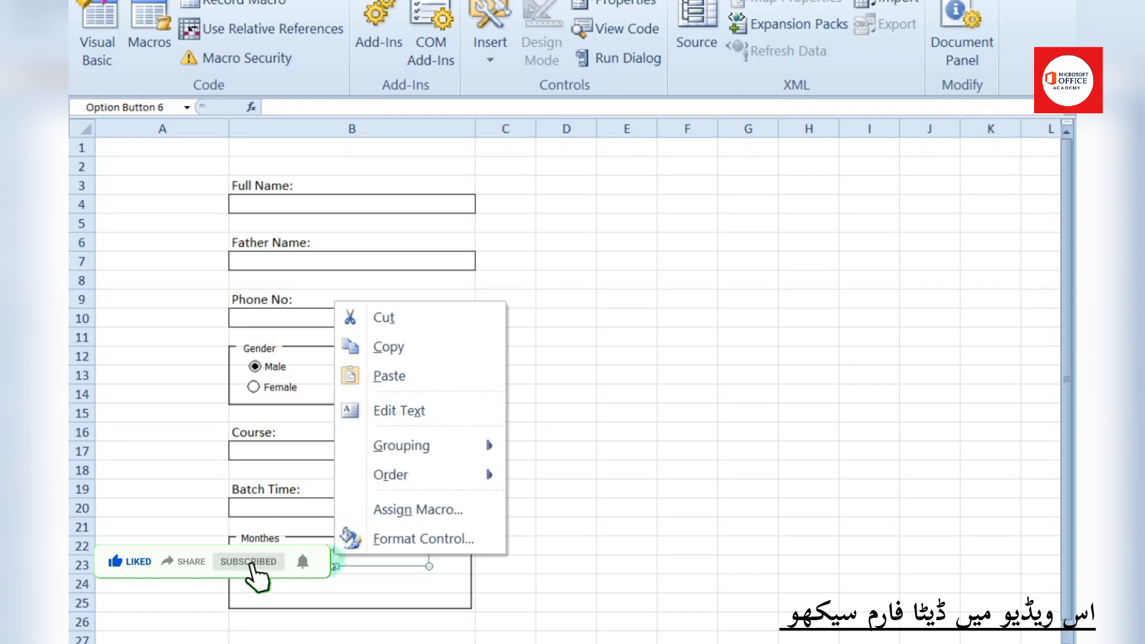
click(257, 586)
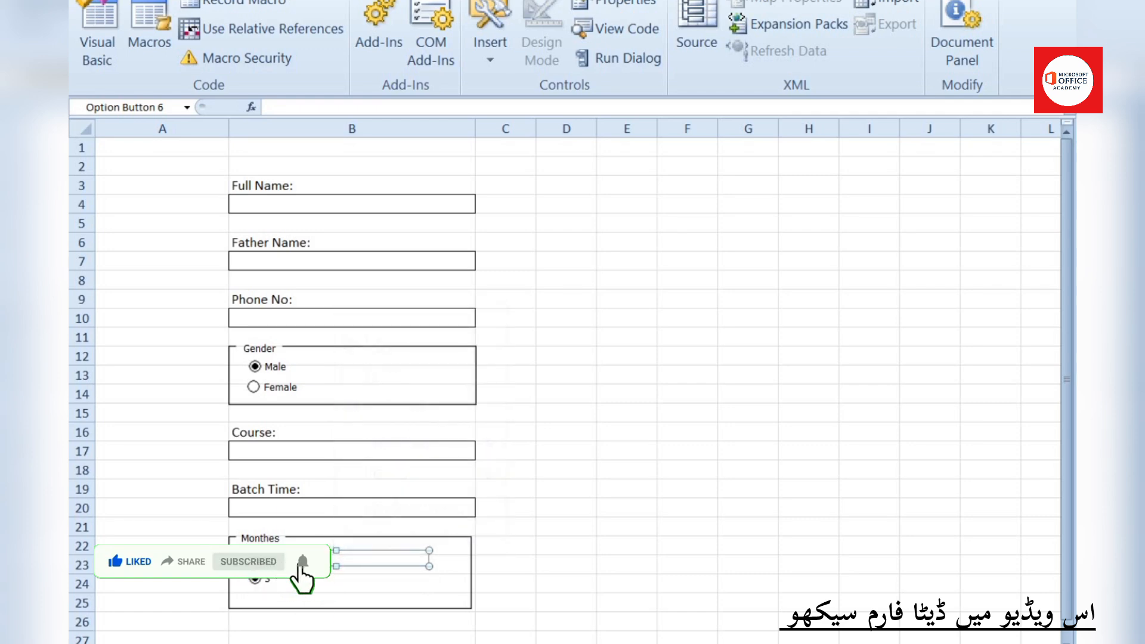
click(358, 643)
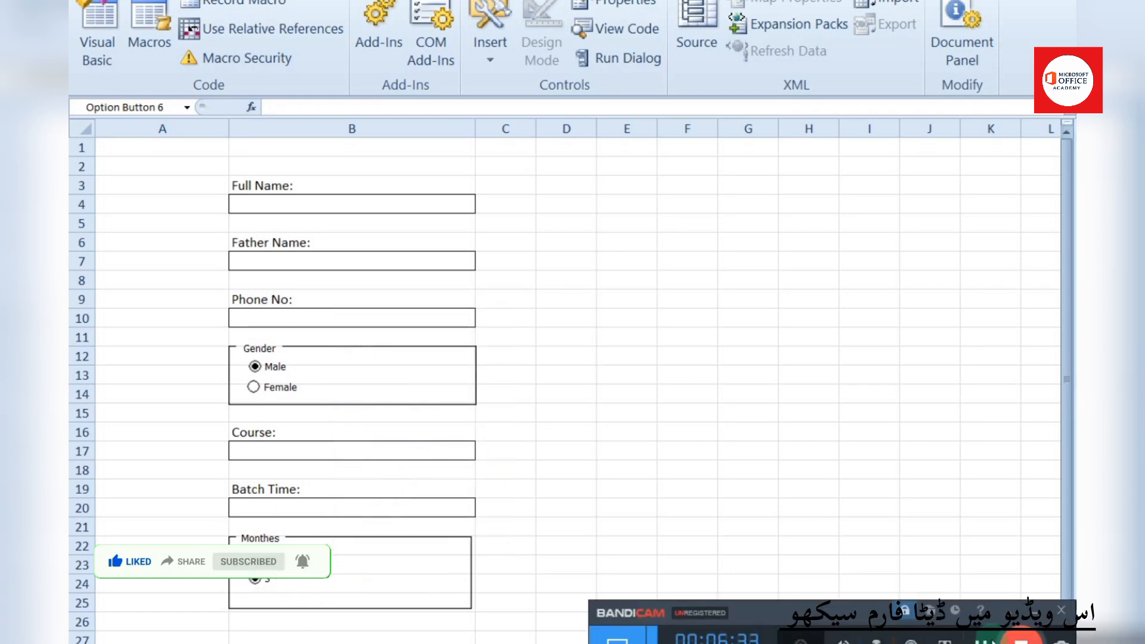
click(1034, 612)
Widen column B so the entry cells stretch further right
click(960, 643)
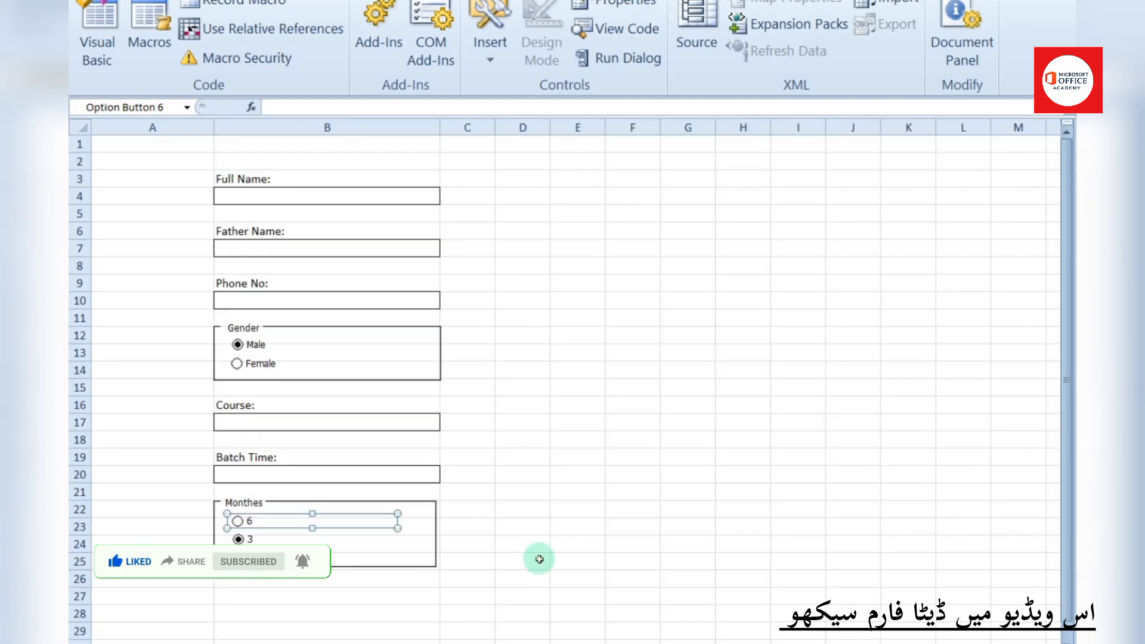
drag(438, 133, 523, 134)
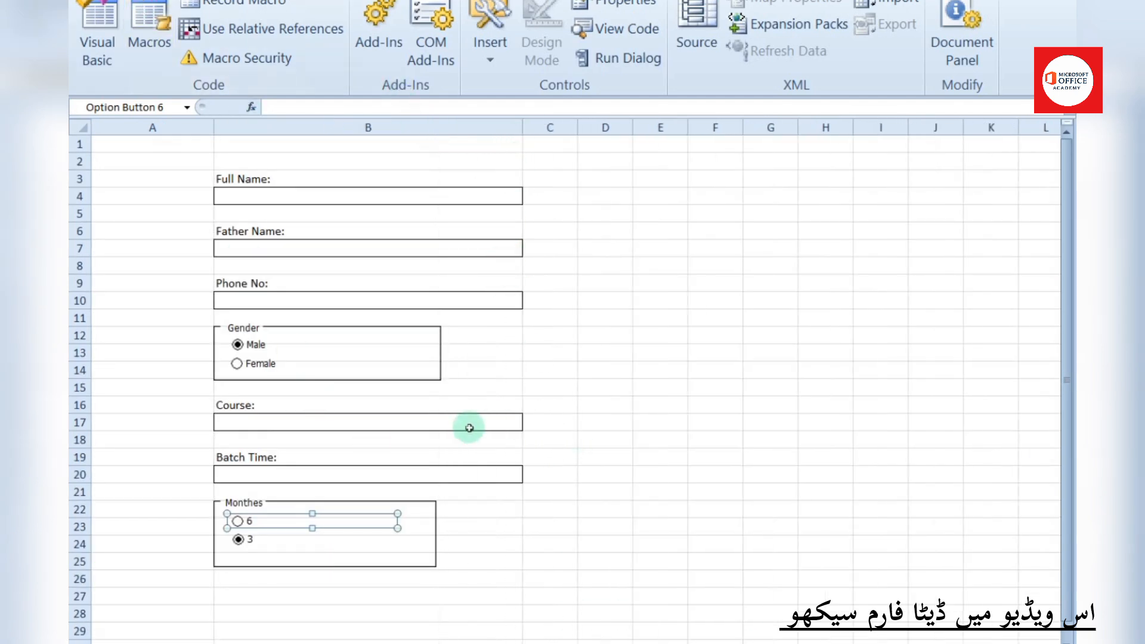
click(431, 352)
right_click(428, 350)
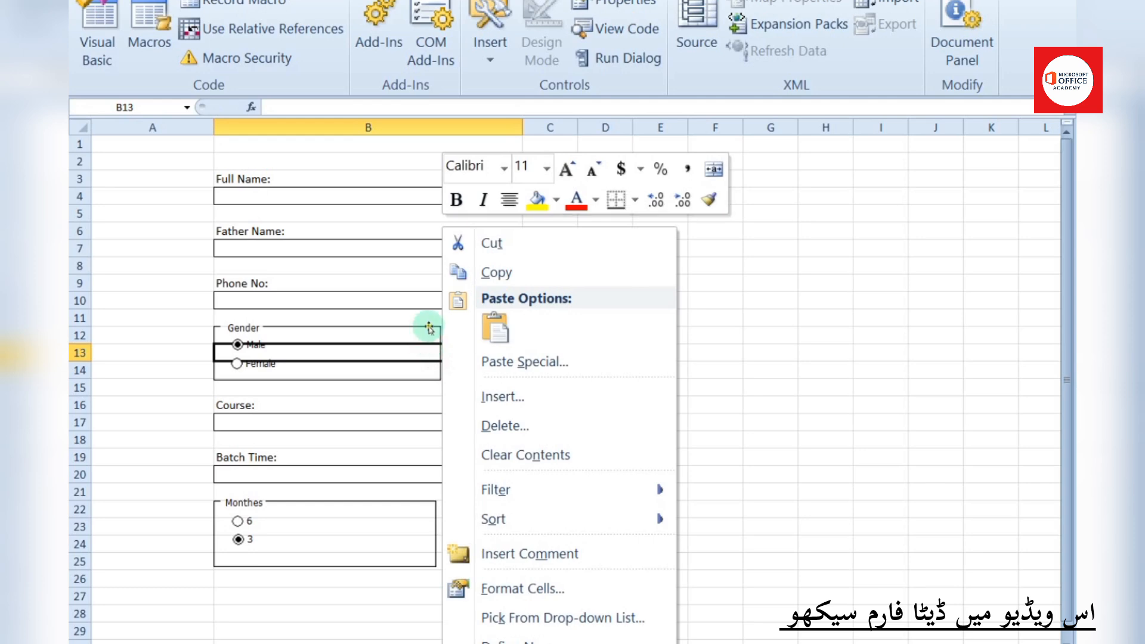
click(427, 322)
Stretch the Gender and Monthes group boxes to match the widened entry cells
click(251, 329)
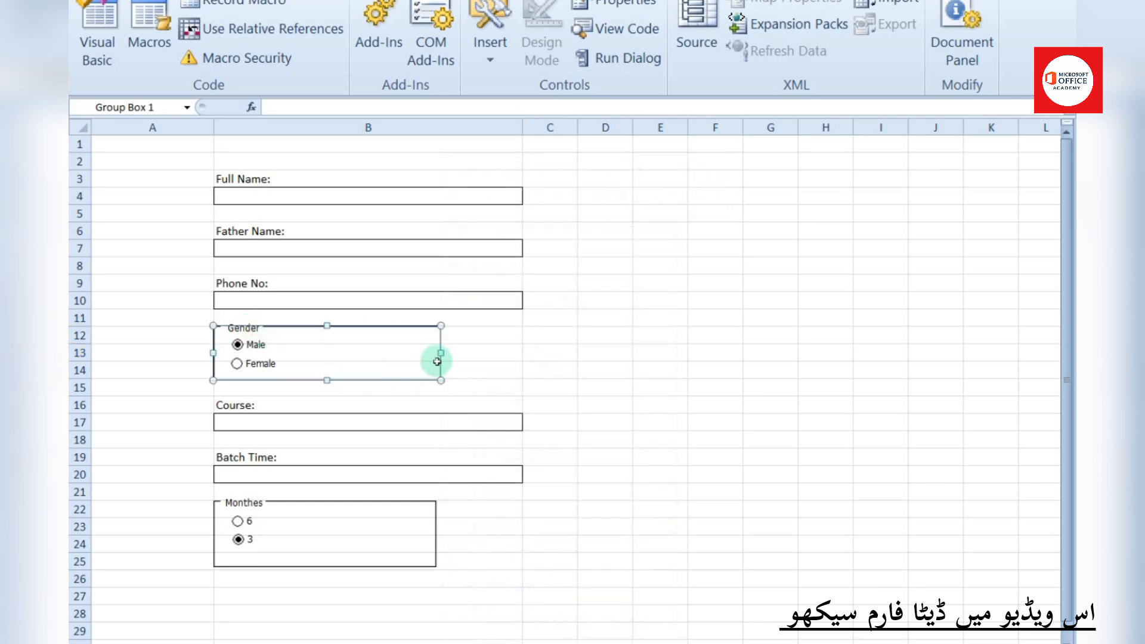
drag(441, 353, 521, 353)
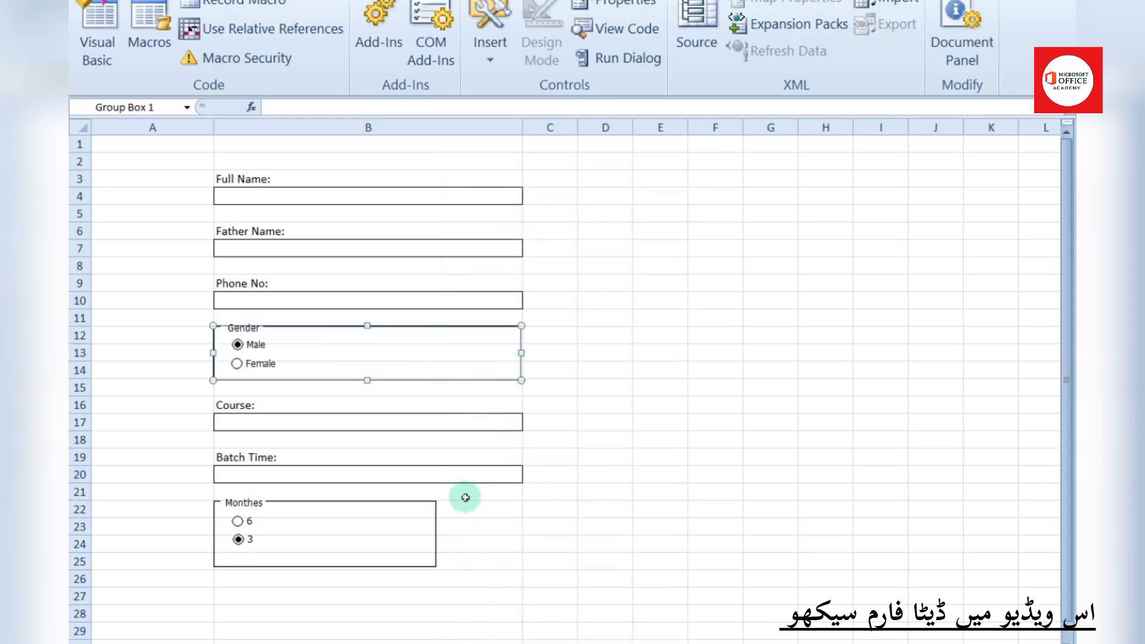
click(387, 506)
click(256, 502)
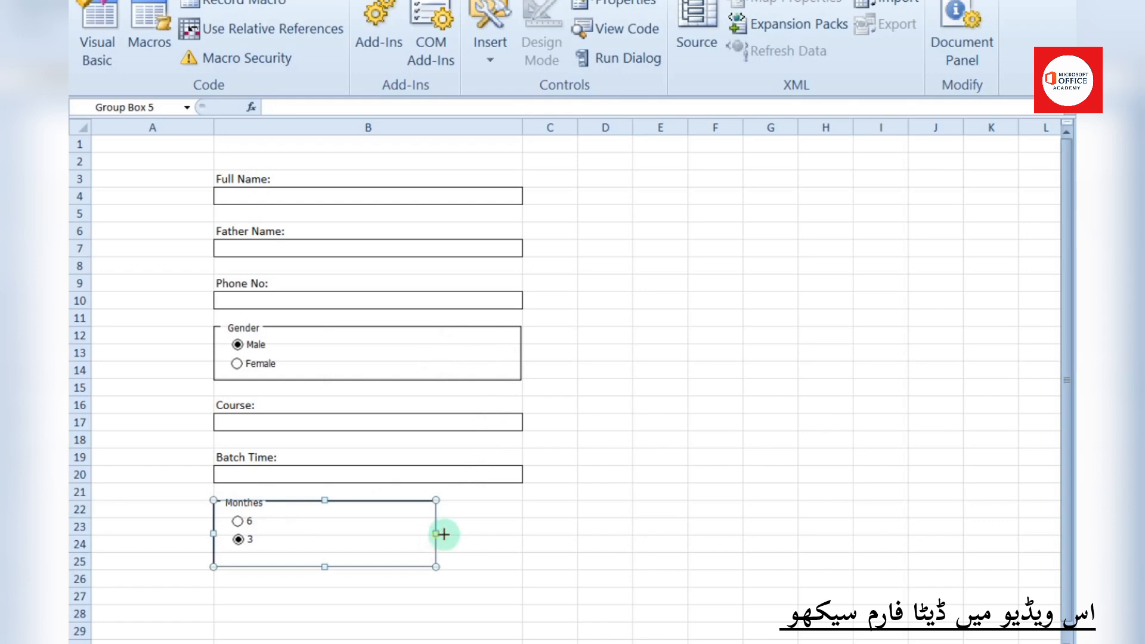
drag(439, 532, 521, 532)
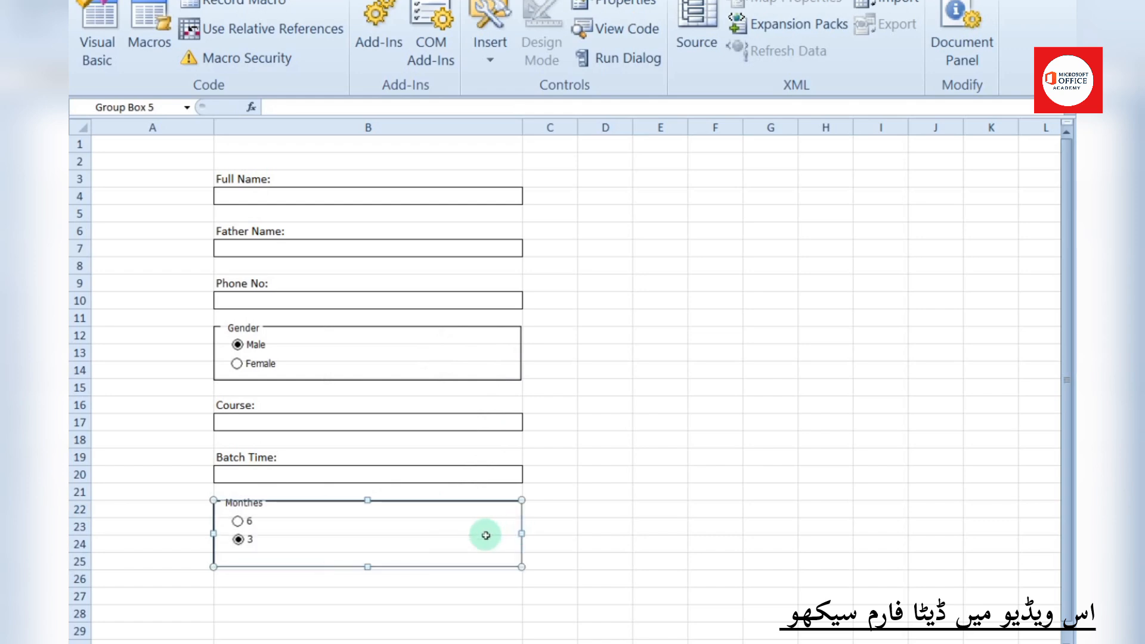
click(296, 601)
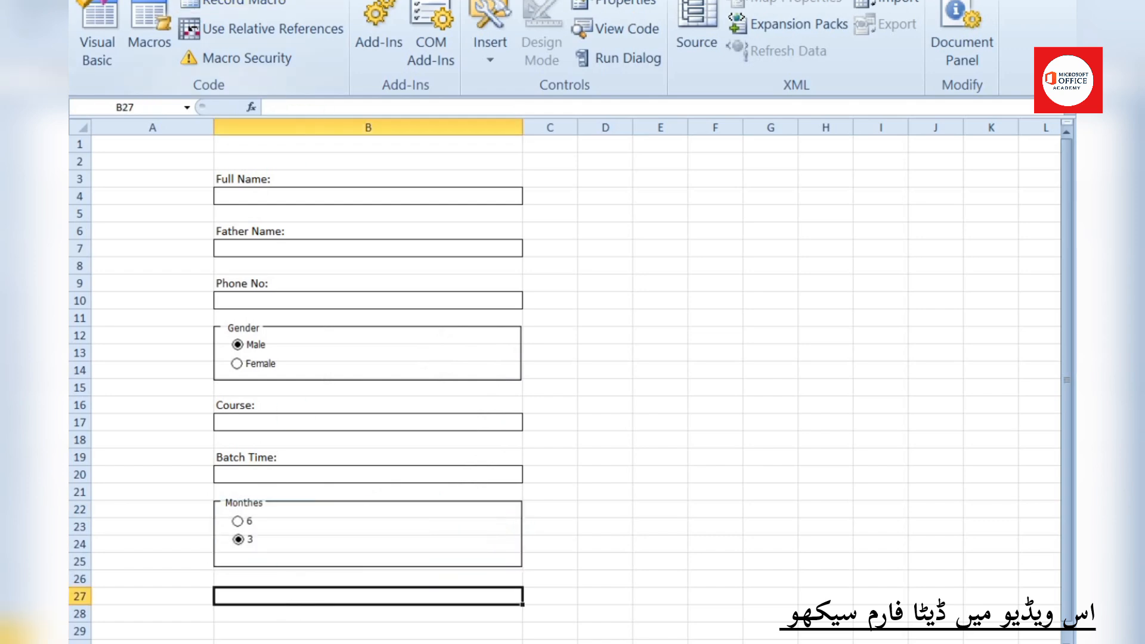
click(265, 3)
Draw a SUBMIT text box at row 27 with dark navy fill and a 3-D preset effect
click(381, 3)
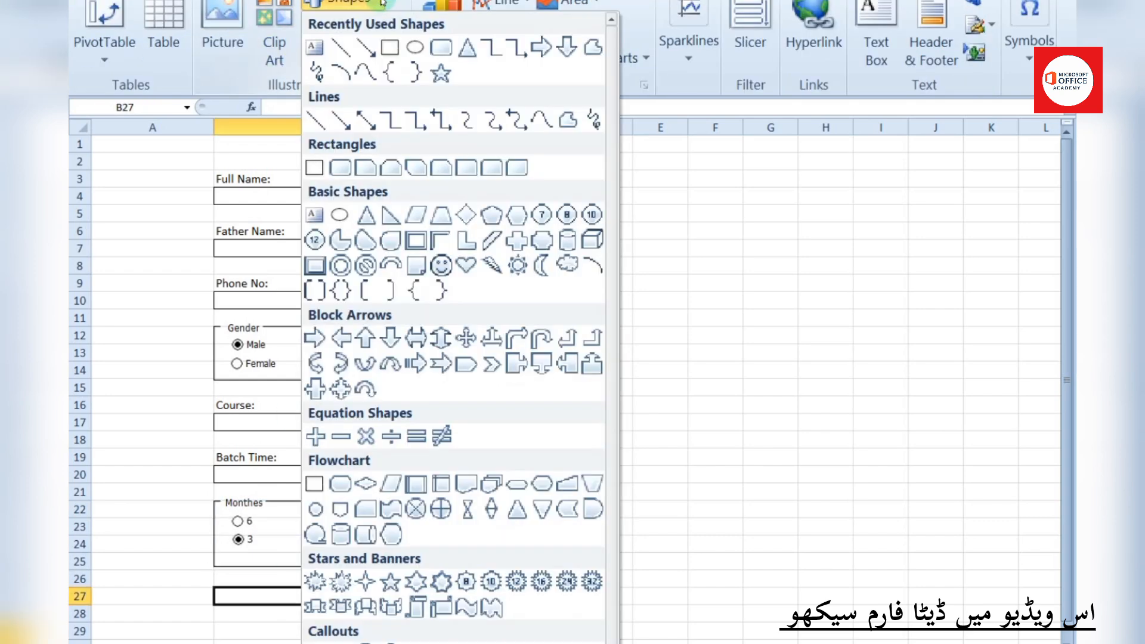
click(314, 46)
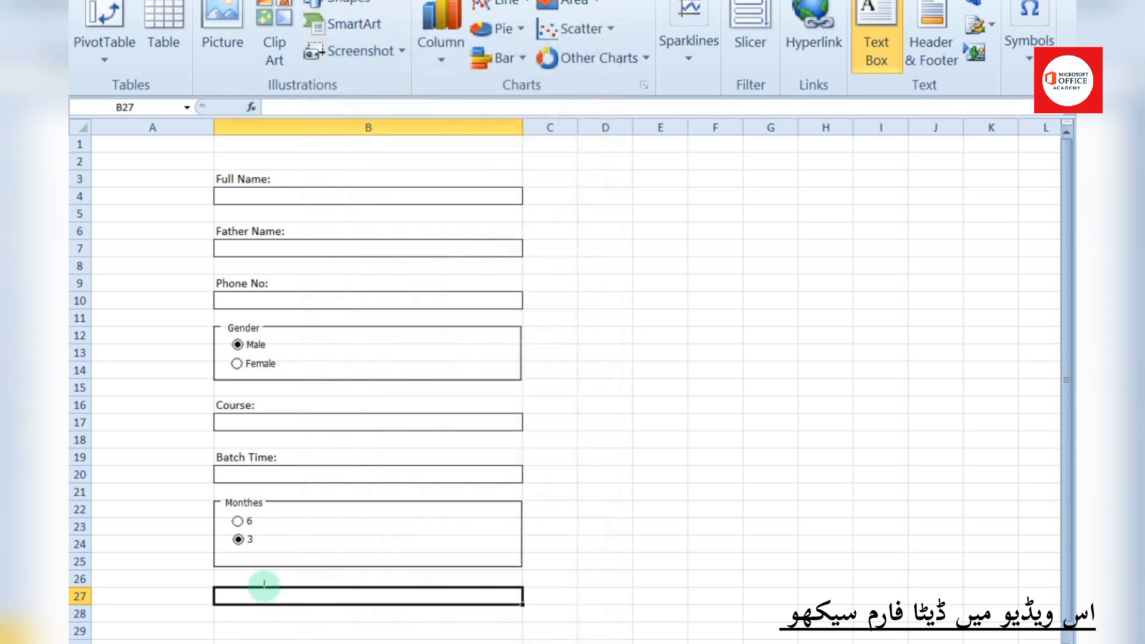
drag(264, 586, 426, 625)
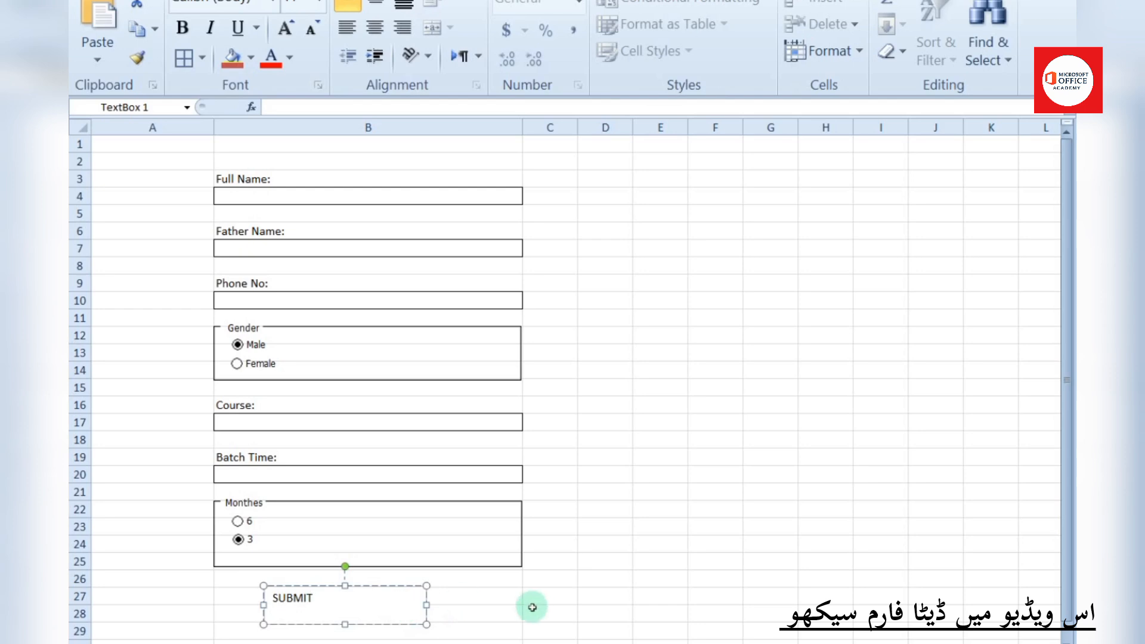
click(656, 1)
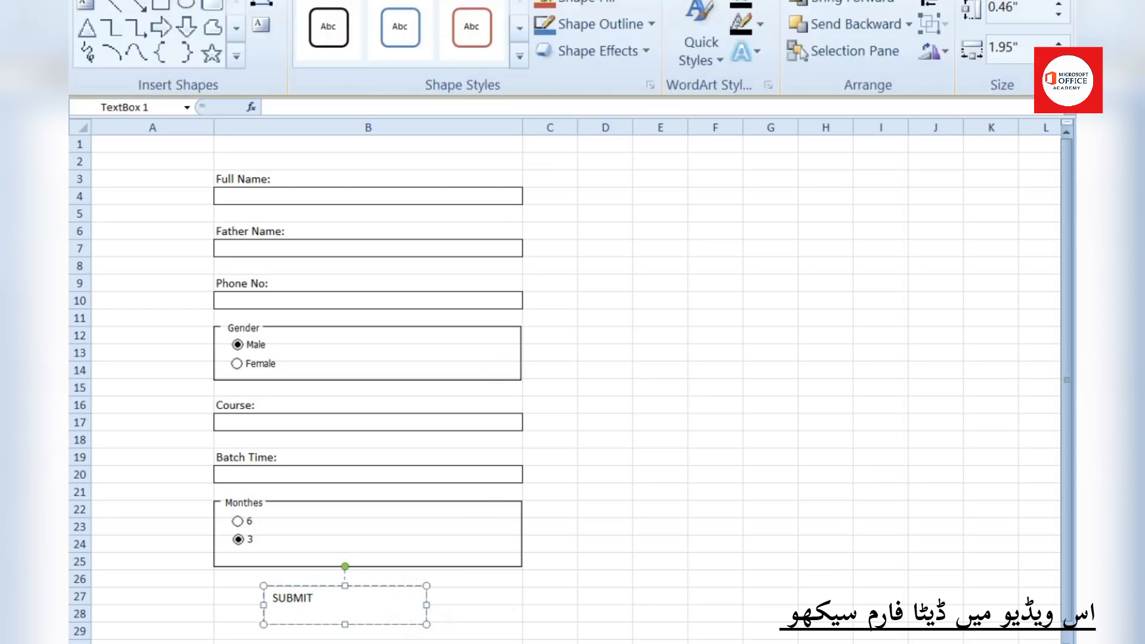
click(629, 5)
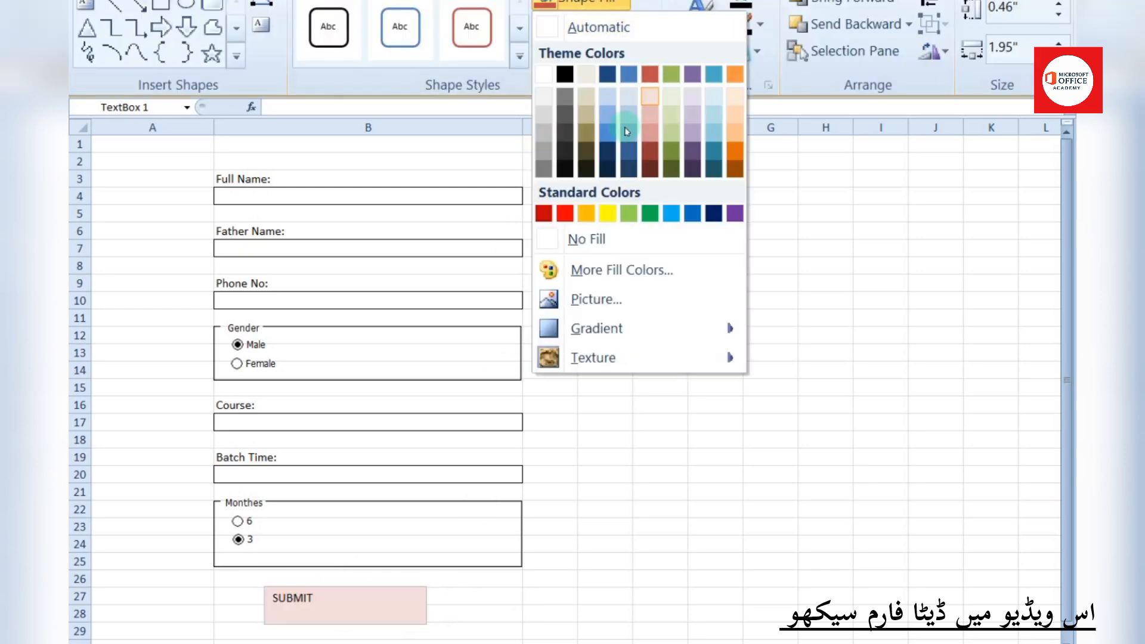
click(714, 217)
click(650, 48)
mouse_move(627, 90)
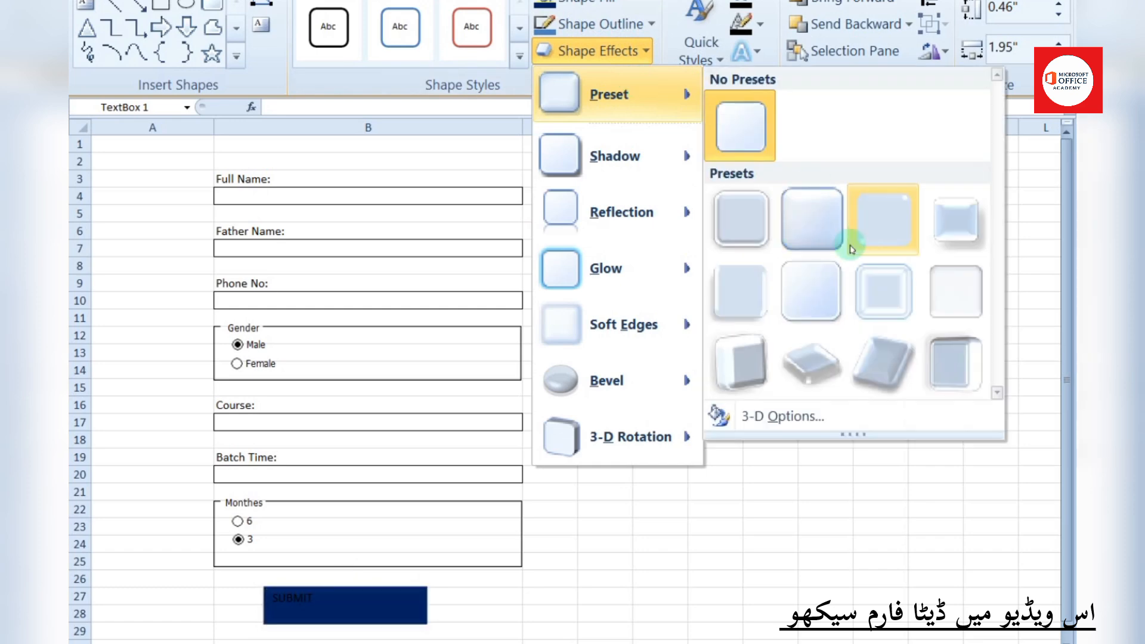
click(942, 225)
Make the SUBMIT text centred, white, larger and bold
click(230, 2)
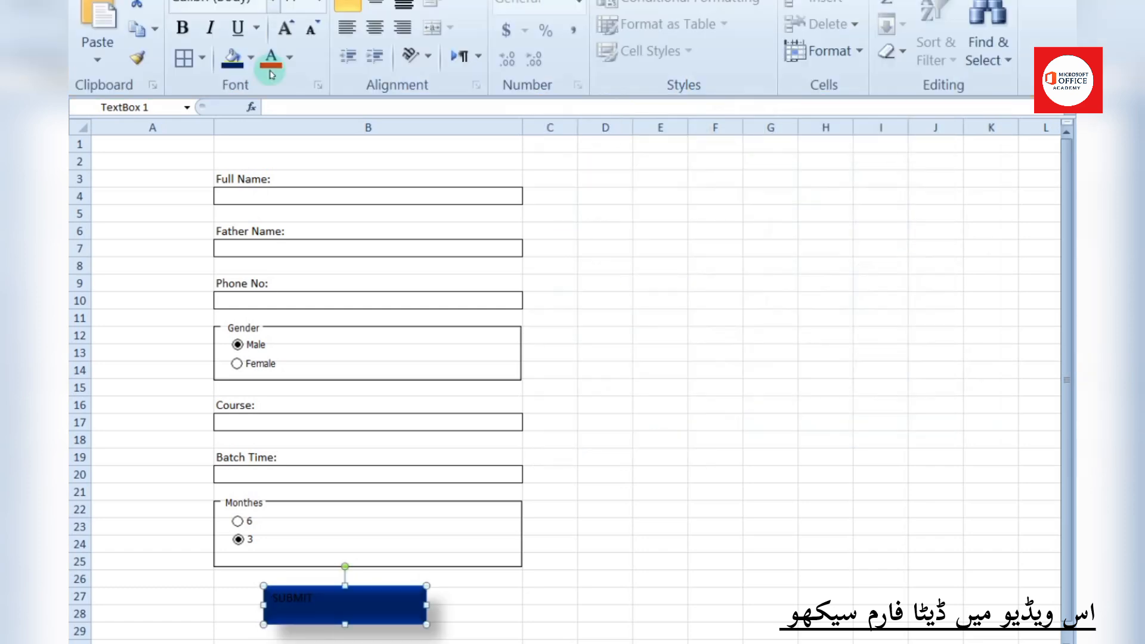
click(368, 29)
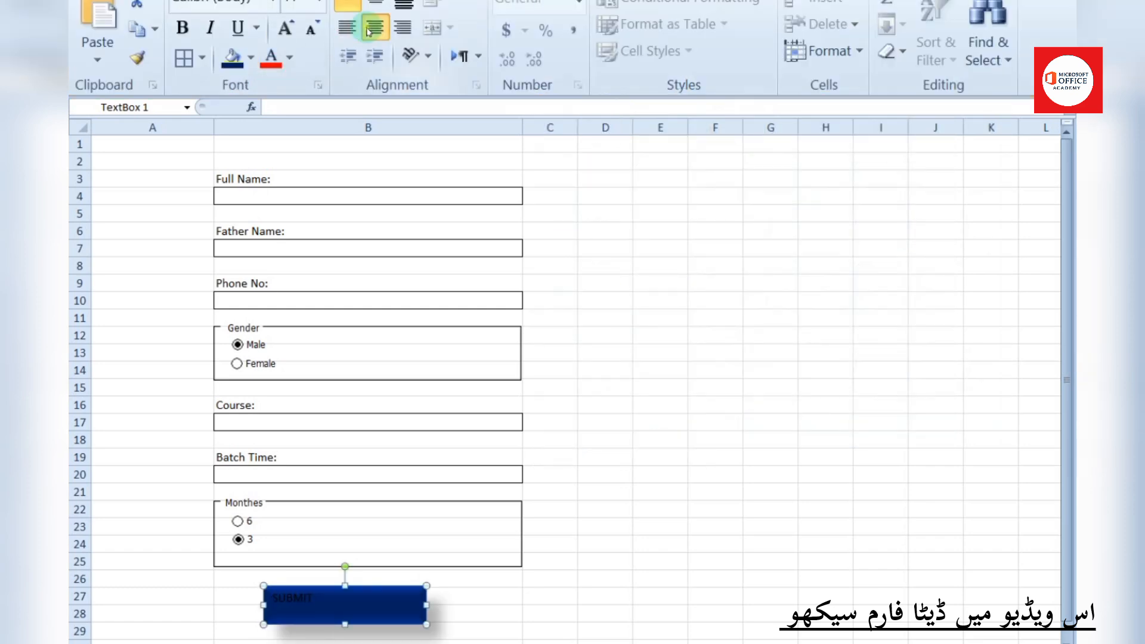
click(290, 57)
click(269, 134)
click(284, 29)
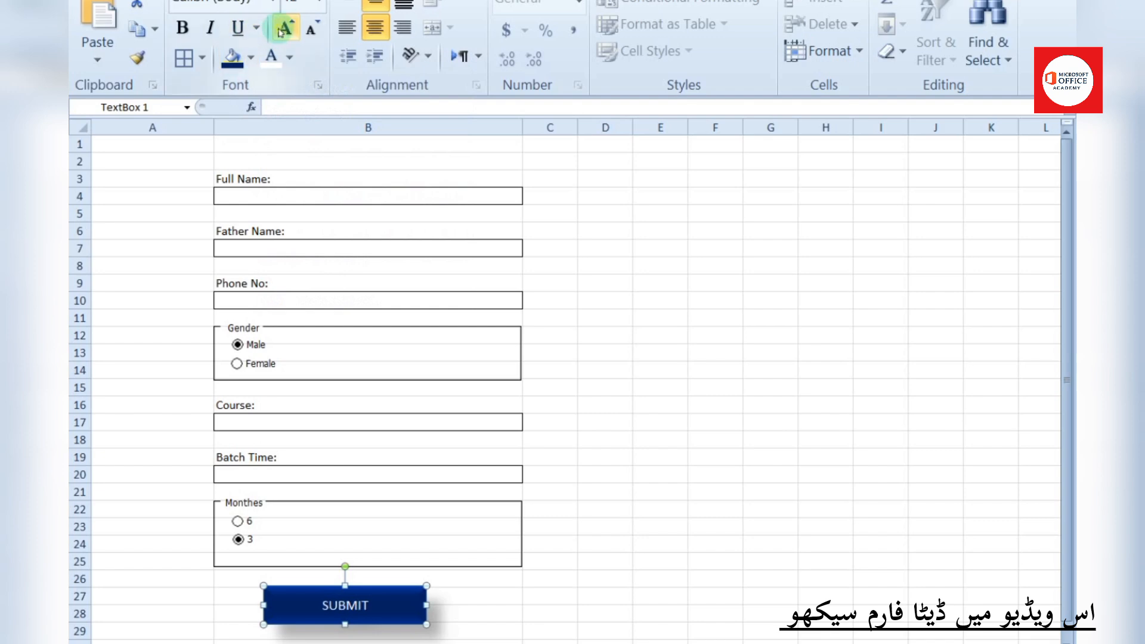
click(183, 27)
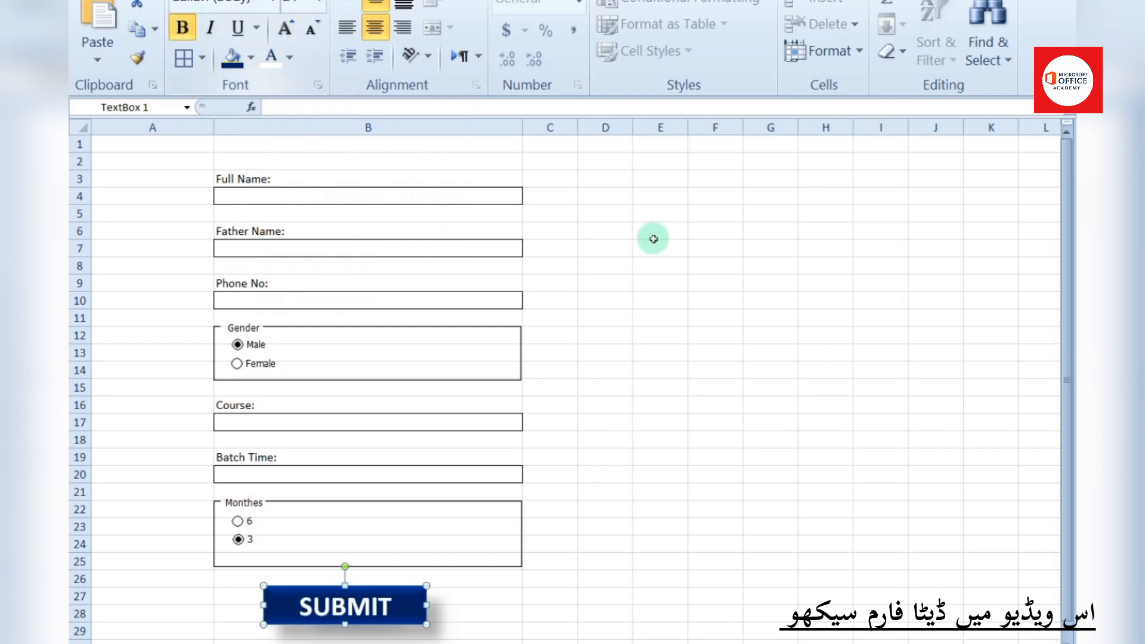
click(724, 388)
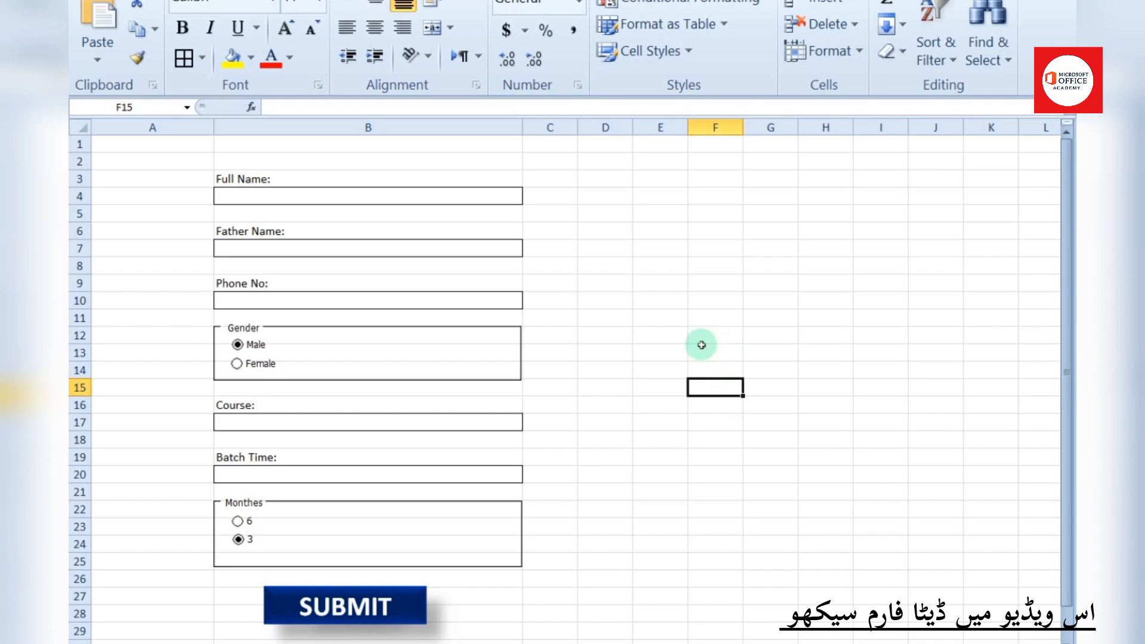
Insert a blank row above and a blank column left of the form, then resize columns A and B
click(430, 643)
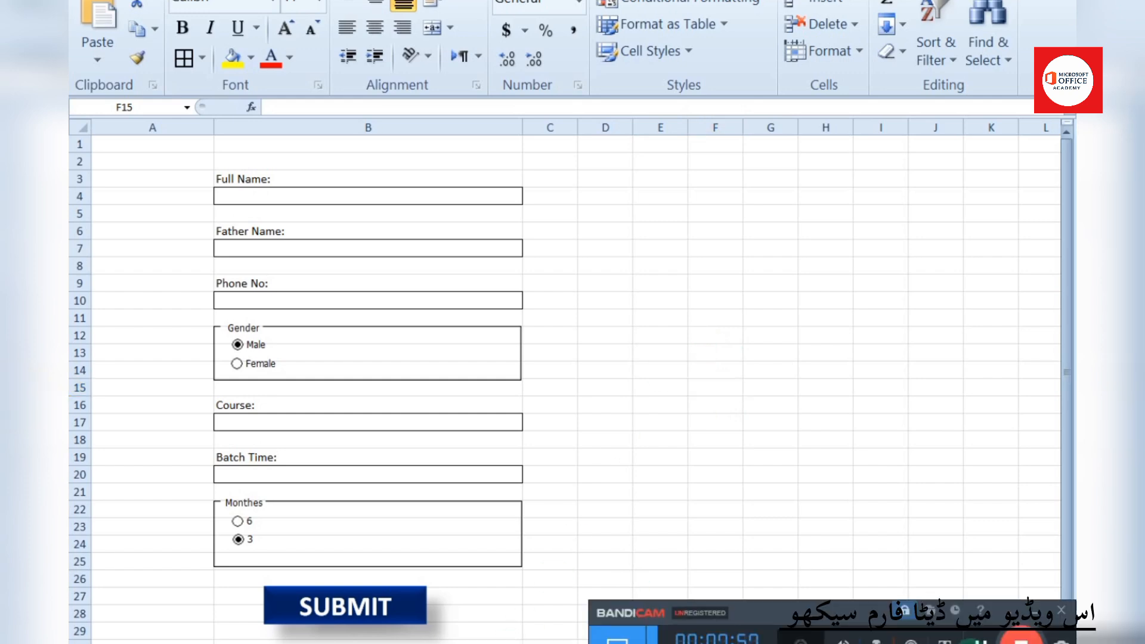
click(692, 389)
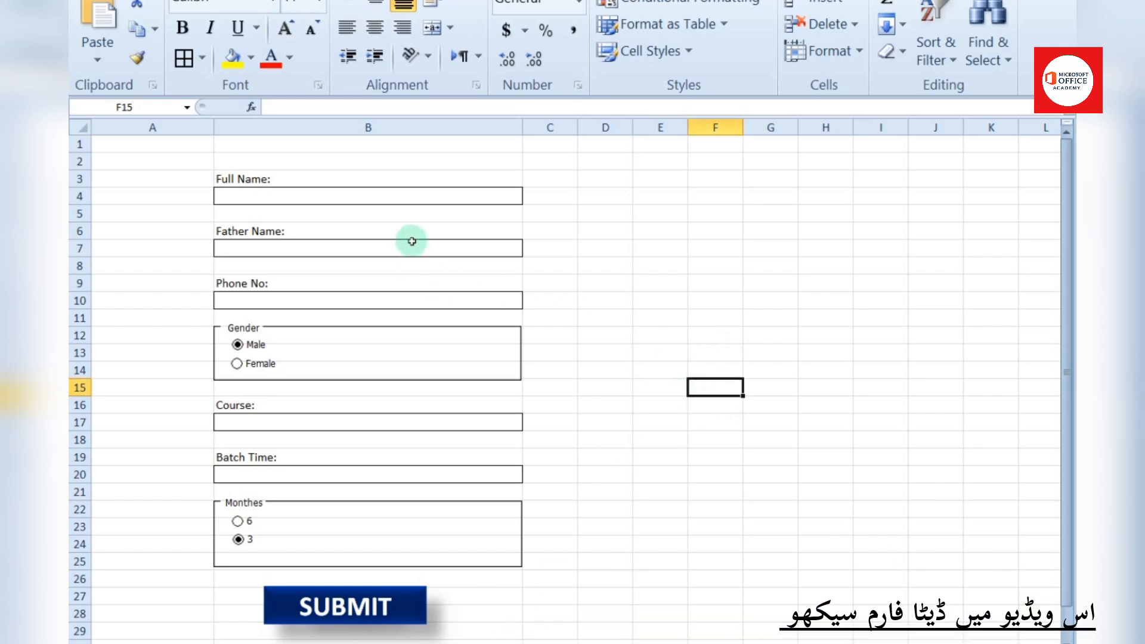
right_click(81, 145)
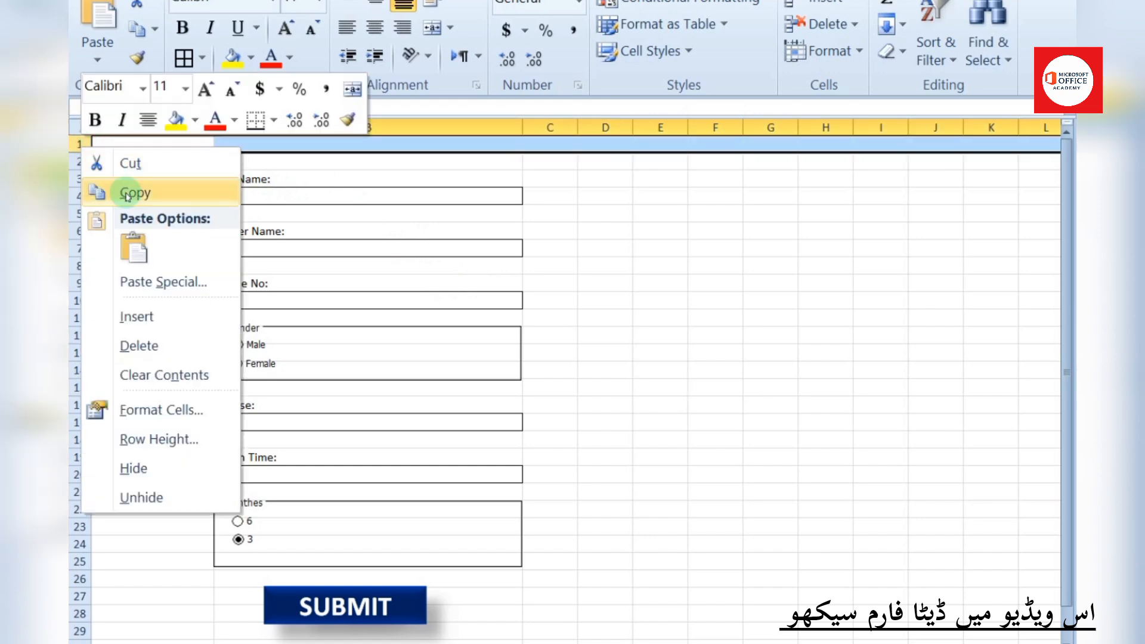
click(135, 311)
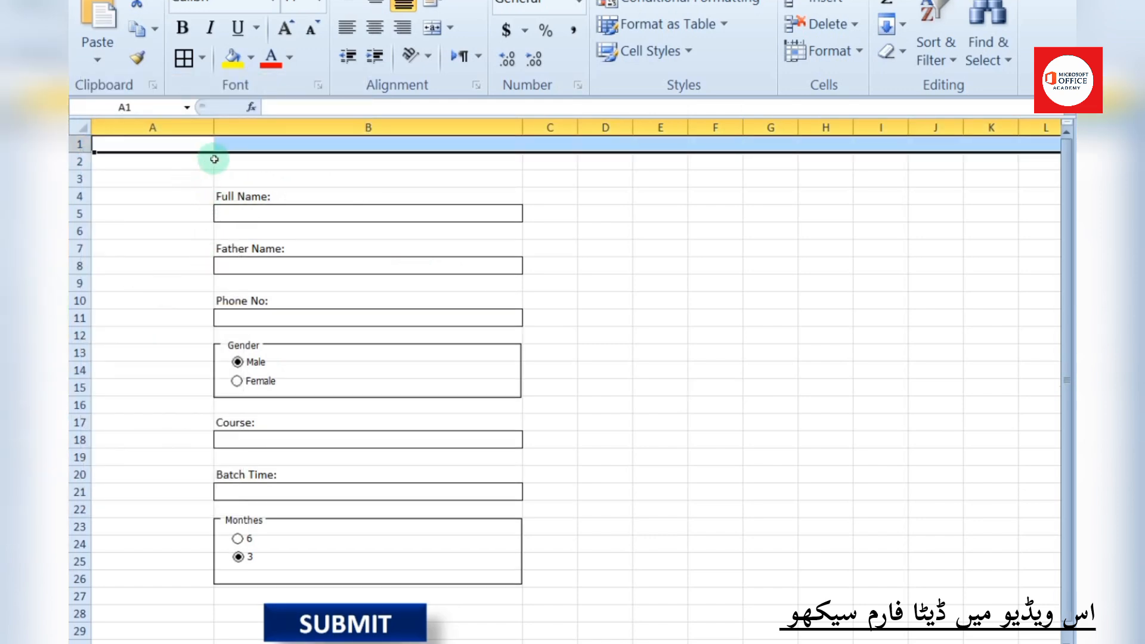
click(184, 127)
right_click(185, 128)
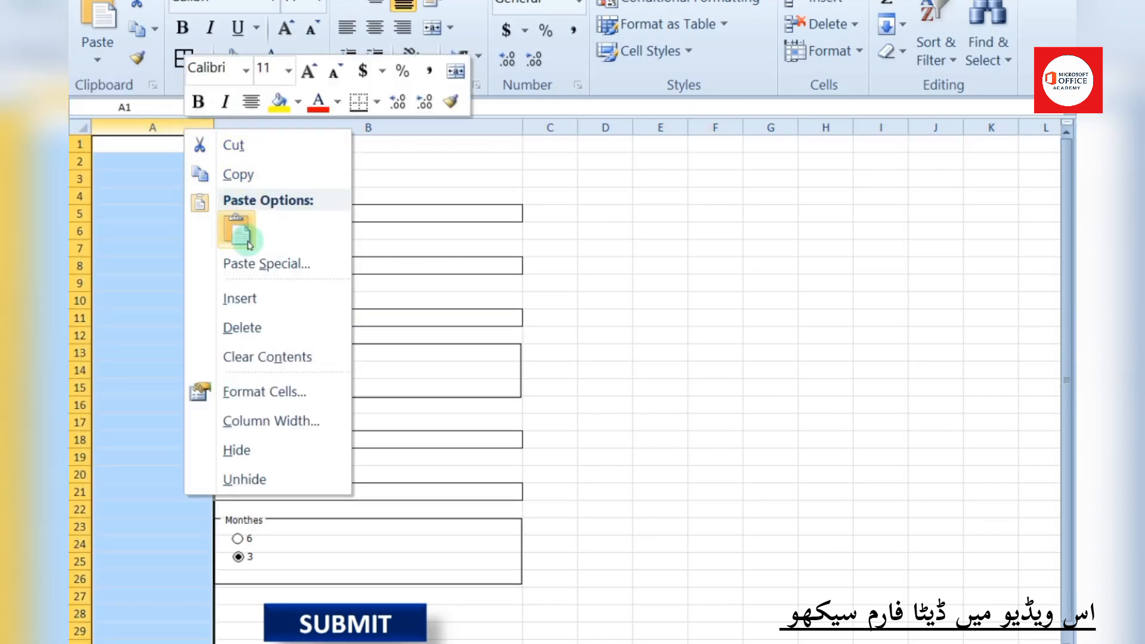
click(245, 296)
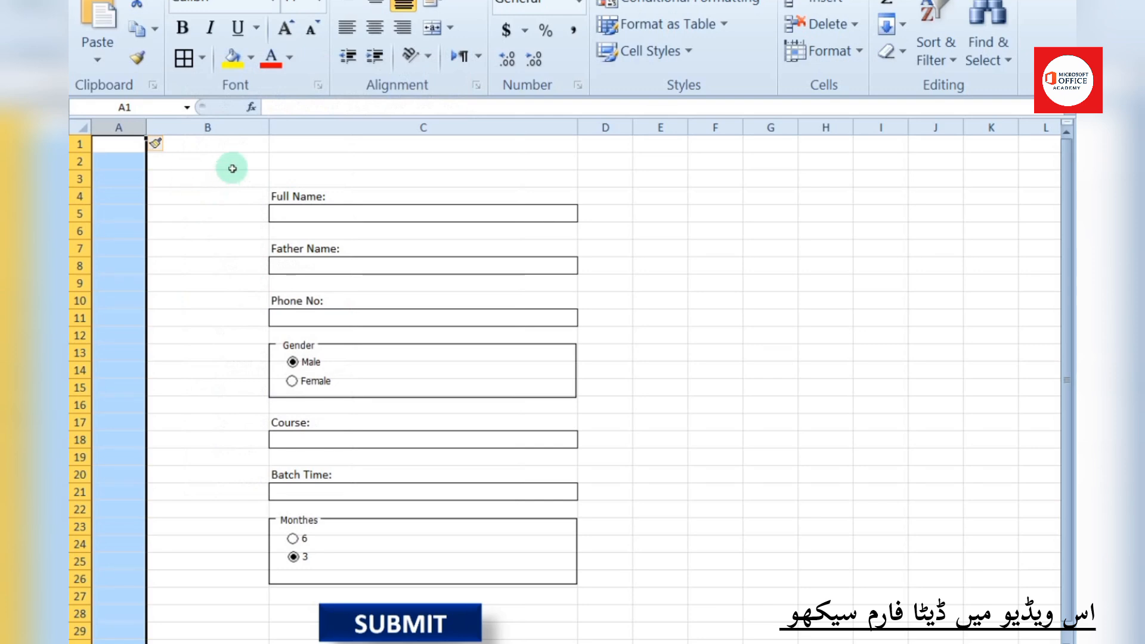
drag(148, 130, 212, 139)
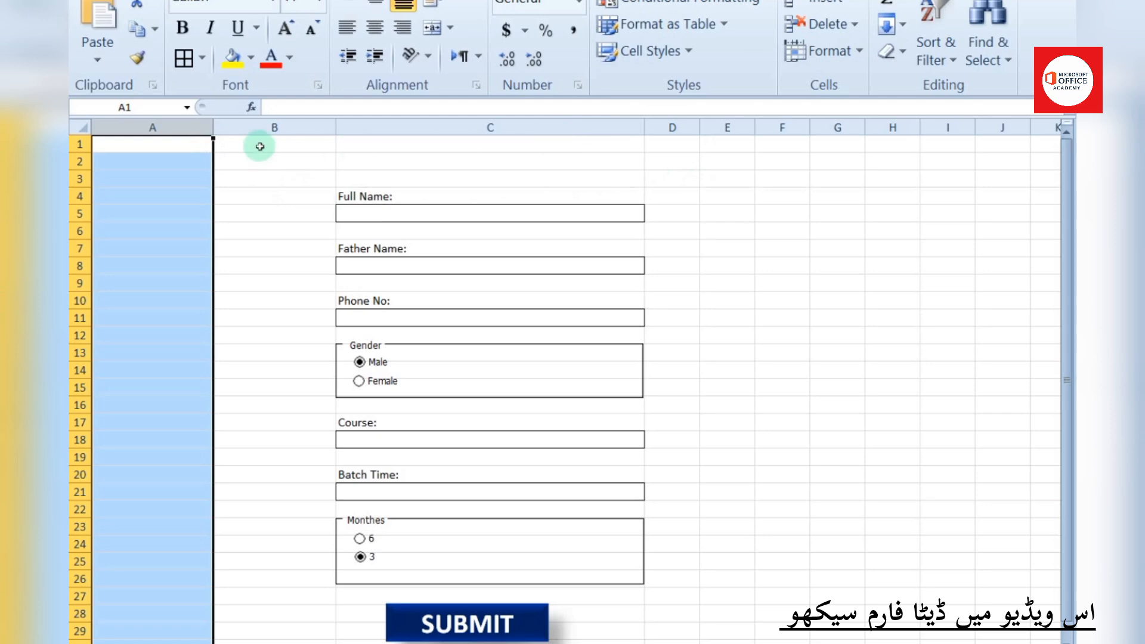
drag(334, 128, 616, 552)
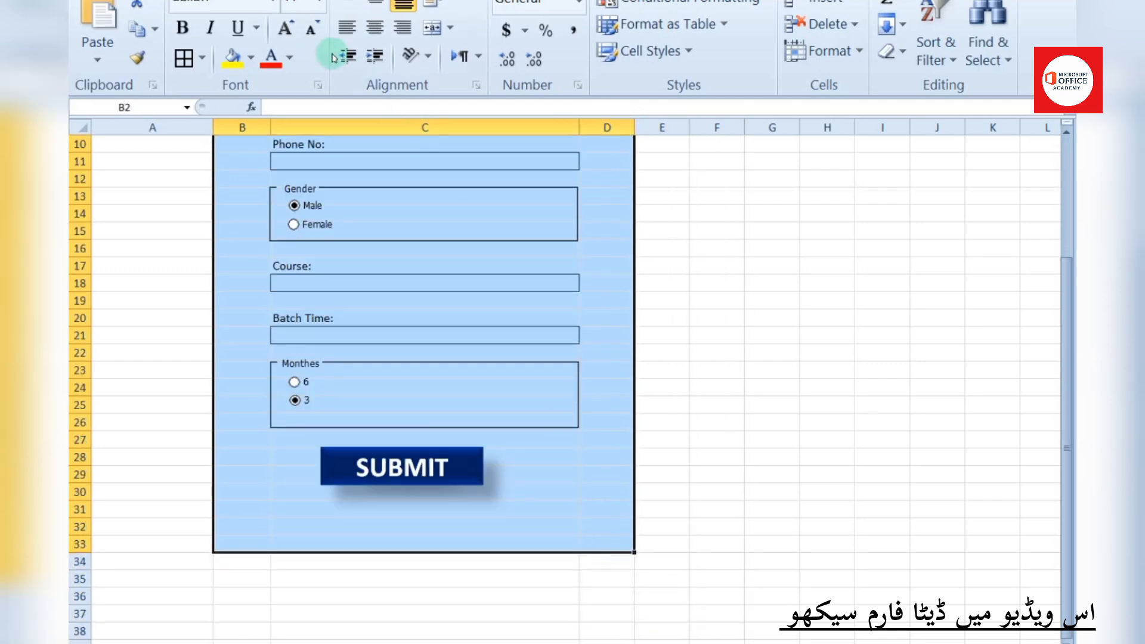
Frame the form with a thick box border, hide gridlines, and widen column A
click(203, 57)
click(716, 291)
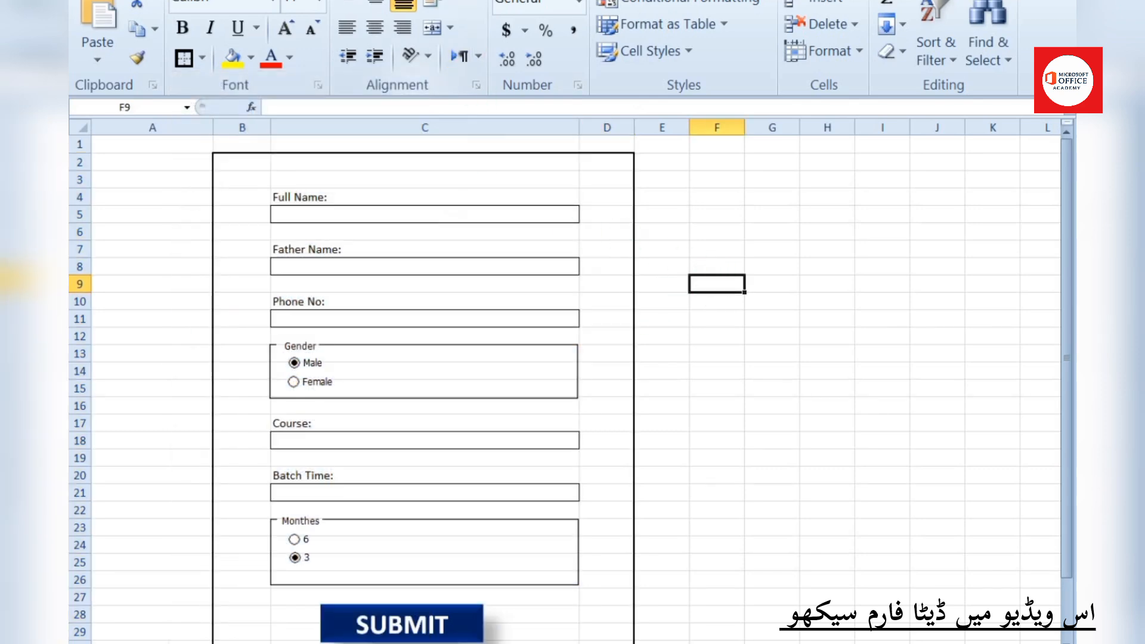
click(352, 43)
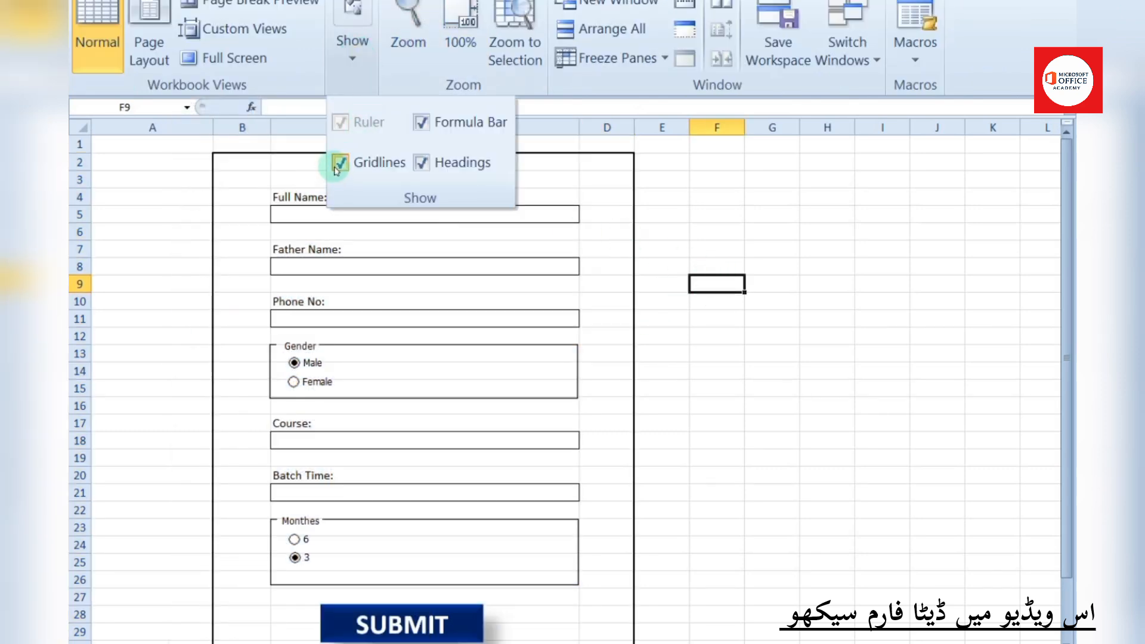
click(339, 165)
click(816, 247)
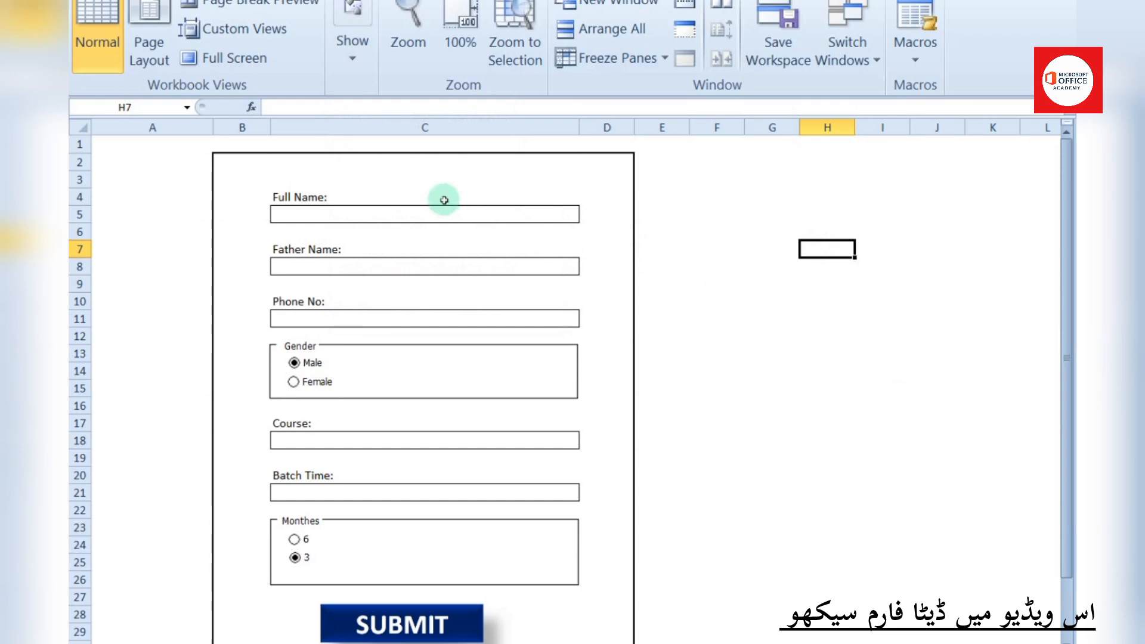
drag(213, 128, 351, 128)
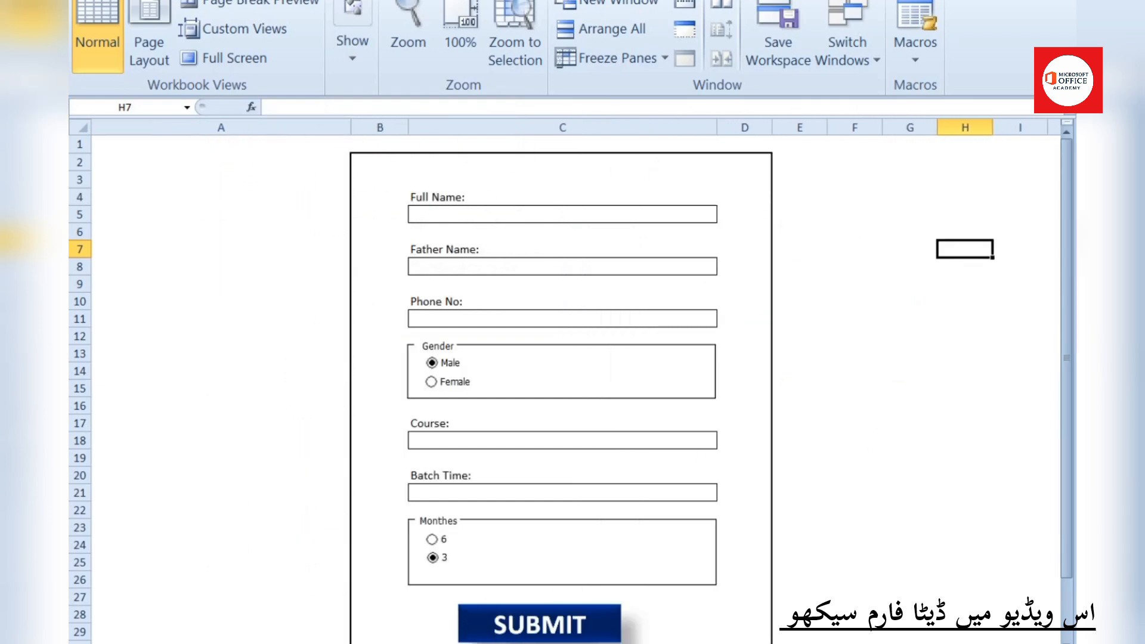
Outline the form range B2:D31 with an outside border
scroll(773, 626, down, 1)
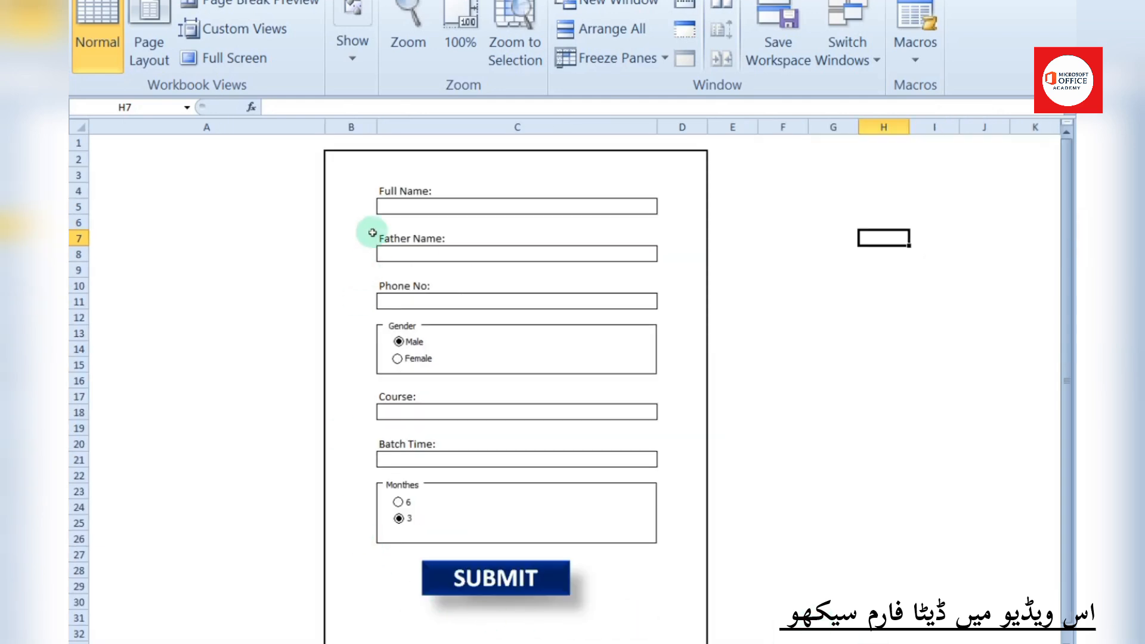
drag(346, 162, 678, 623)
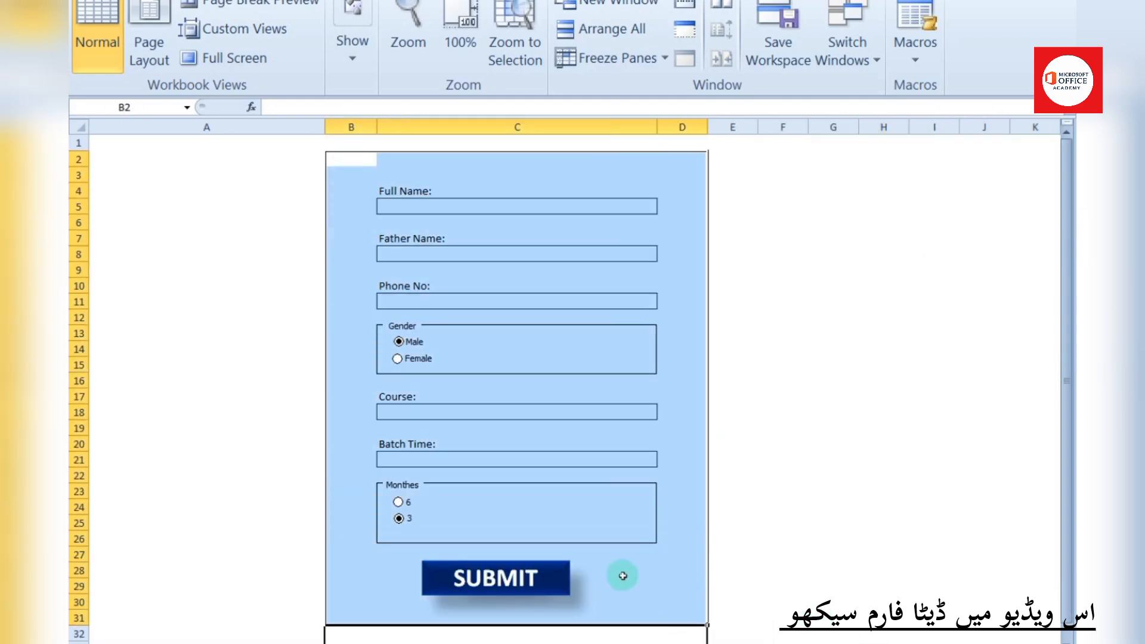
click(164, 1)
click(183, 58)
click(830, 272)
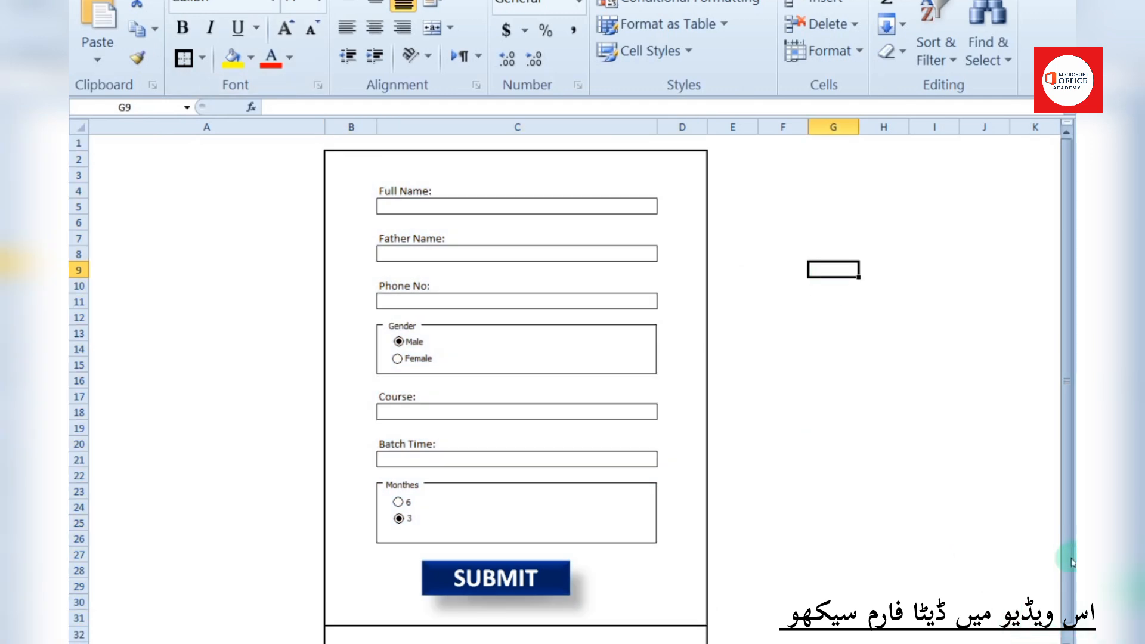
Remove the borders from the rows below the form
scroll(417, 478, down, 2)
drag(322, 587, 687, 603)
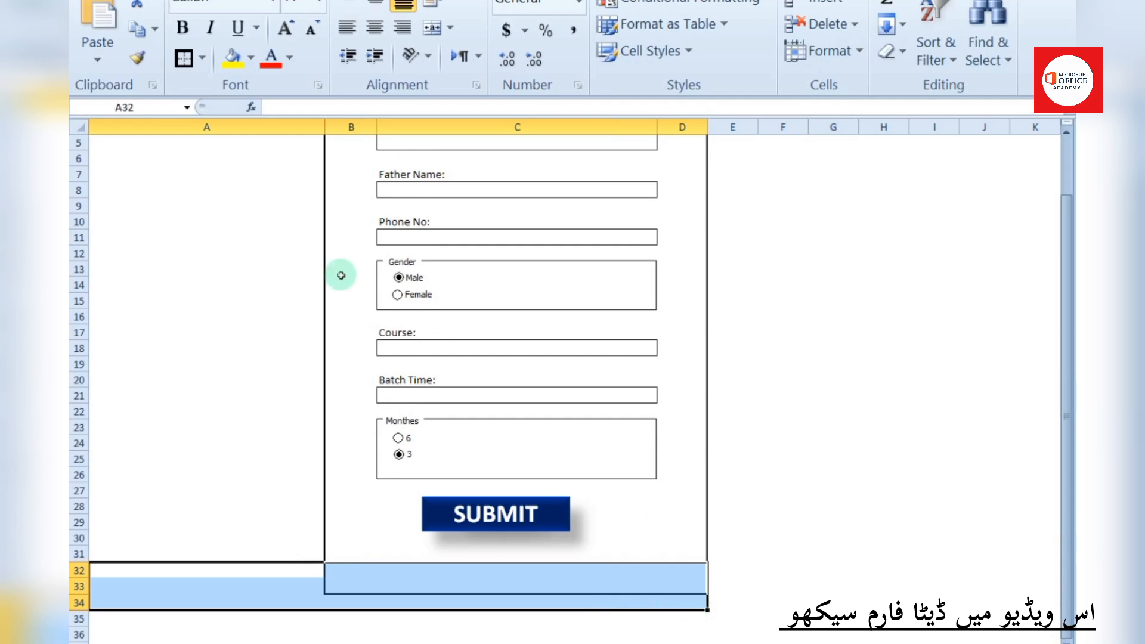
click(202, 57)
click(205, 232)
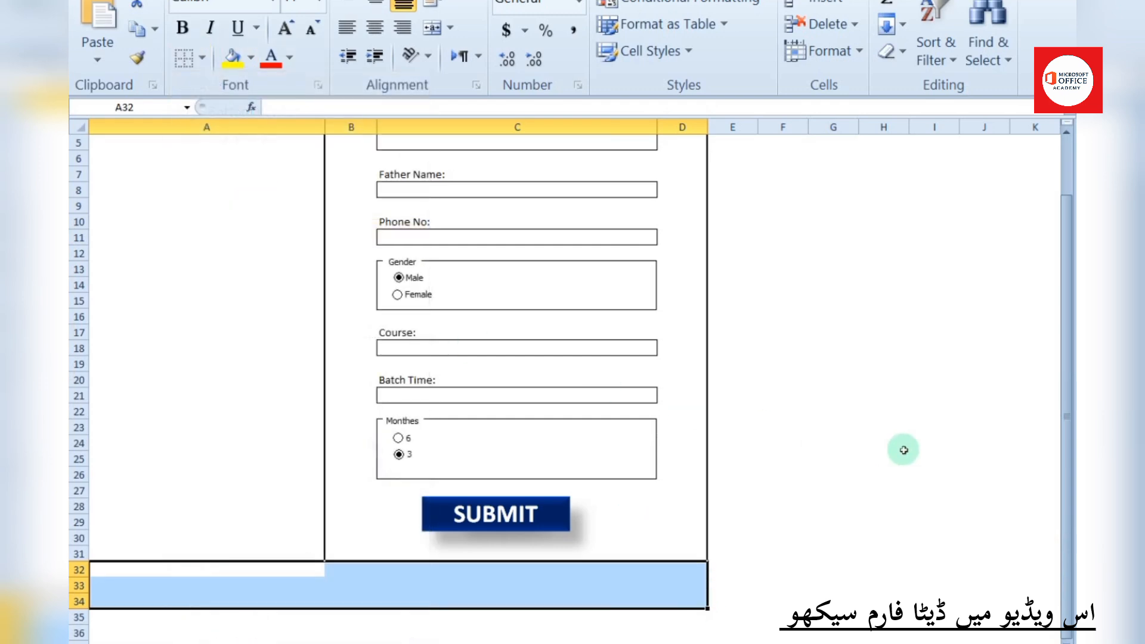
click(904, 450)
Give the form's bottom row B31:D31 a thick box border
drag(370, 546, 671, 554)
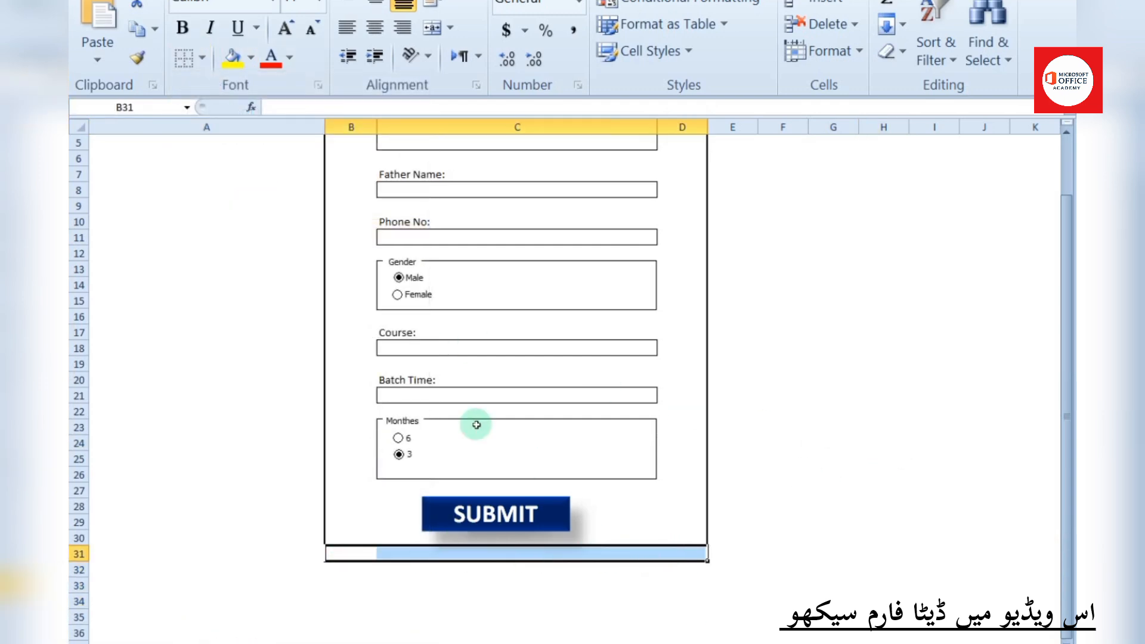
click(202, 58)
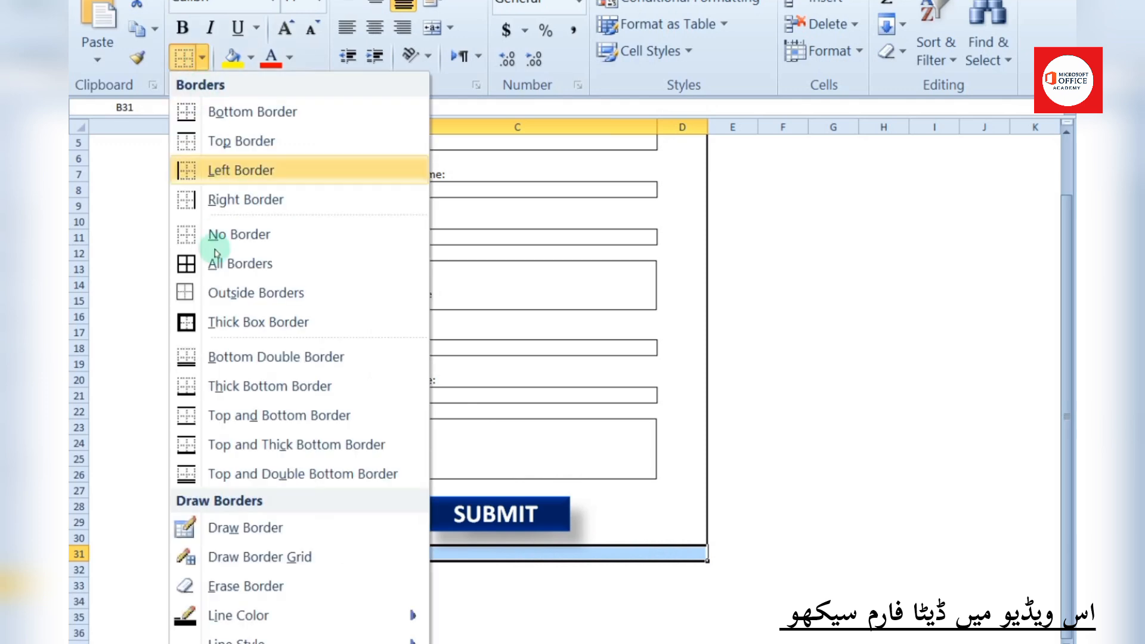
click(238, 322)
click(921, 457)
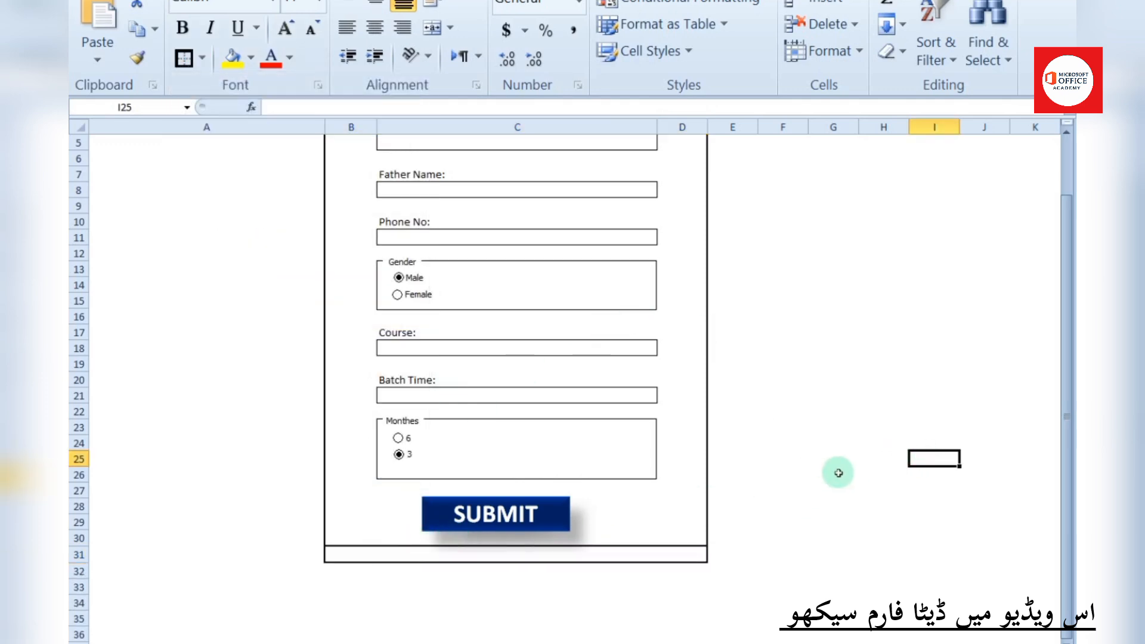
Fill B31:C31 on the form's bottom row with grey
click(373, 555)
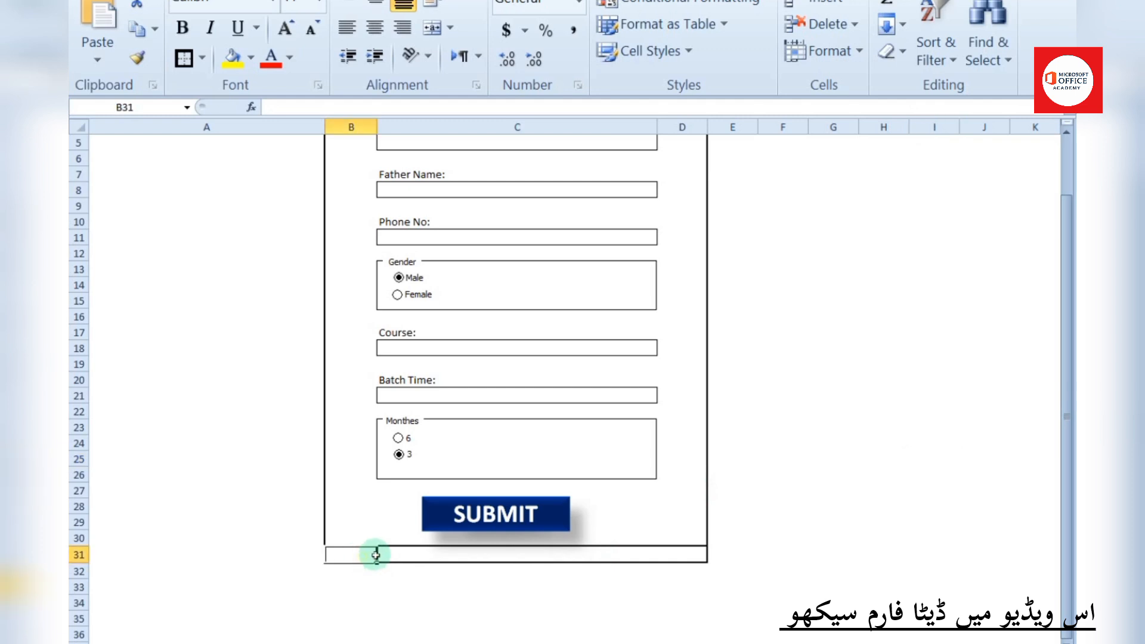
drag(373, 554, 653, 554)
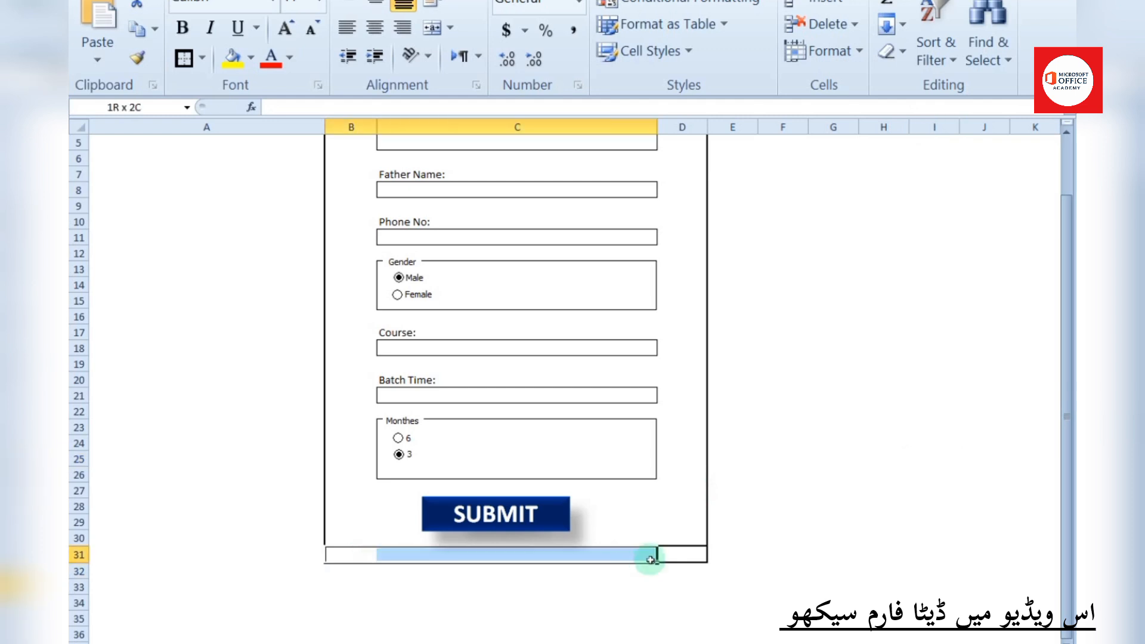
click(251, 56)
click(231, 159)
click(783, 331)
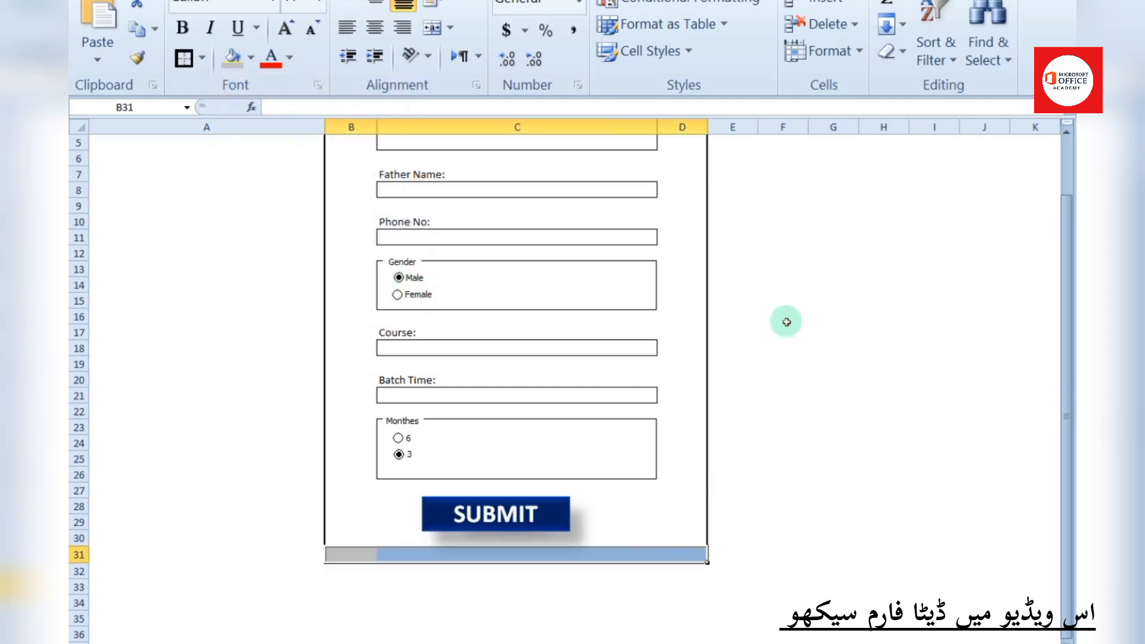
click(1067, 136)
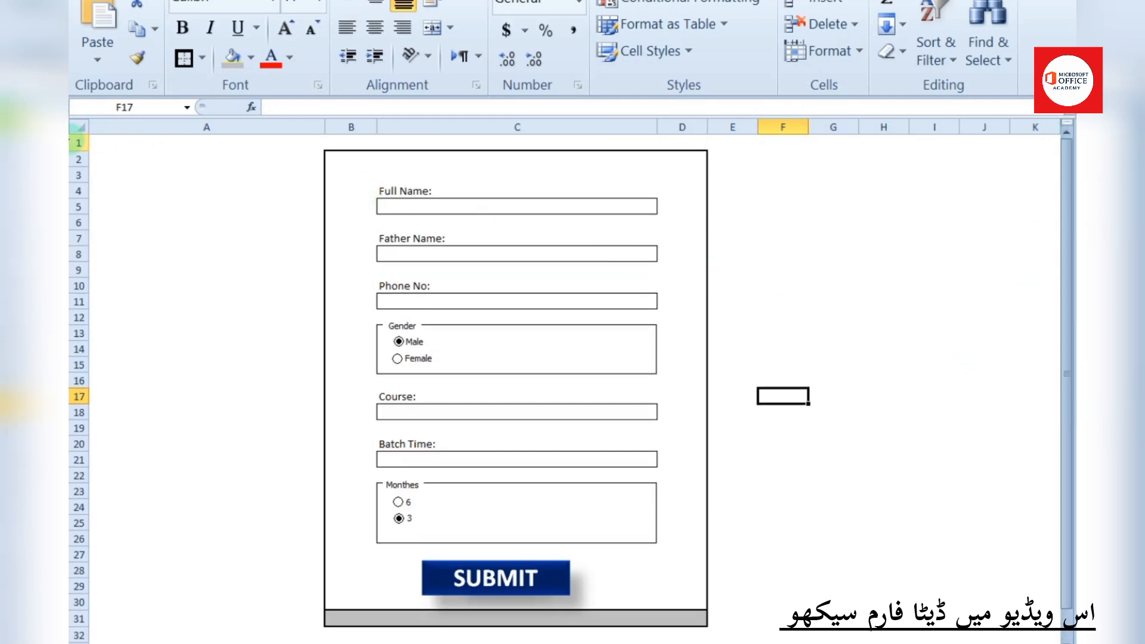
Fill the entire worksheet with grey
click(83, 130)
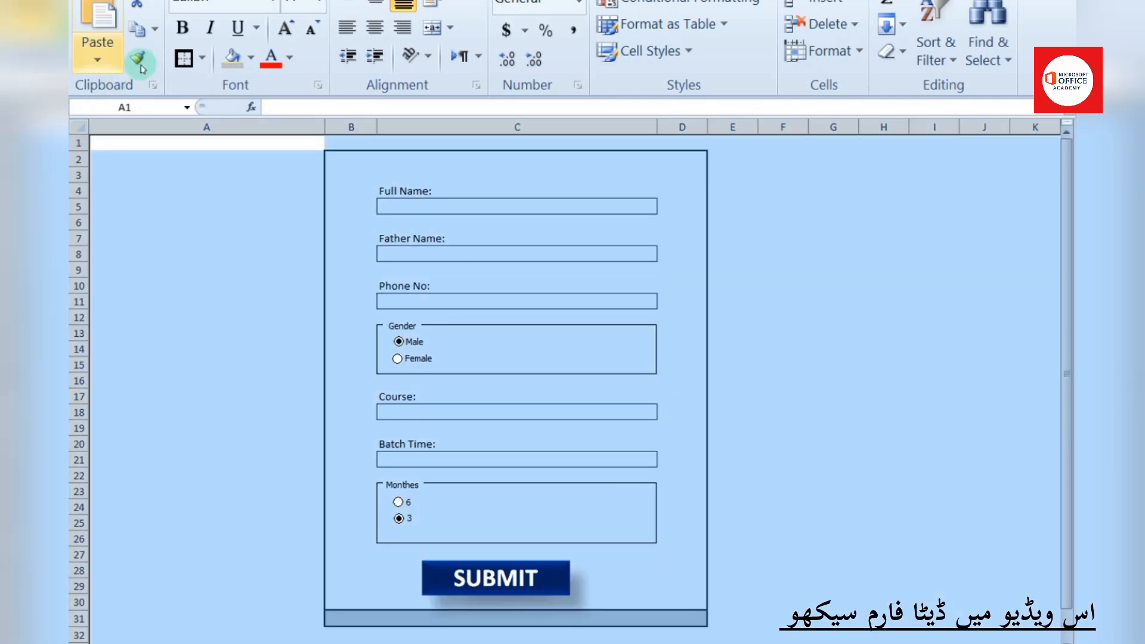
click(251, 56)
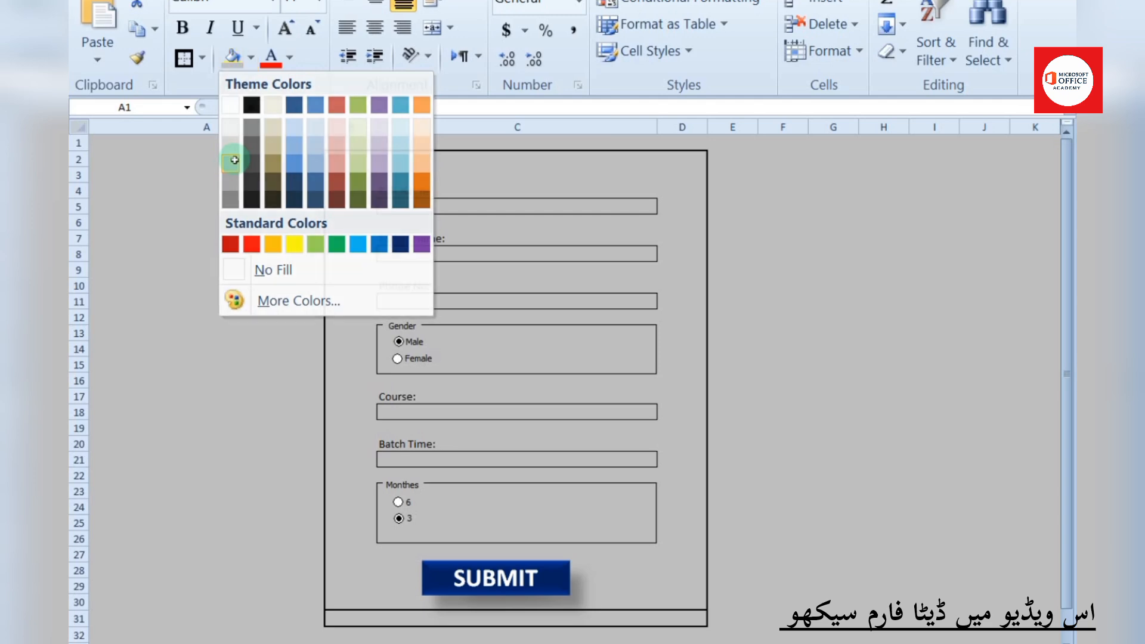
click(231, 162)
click(776, 191)
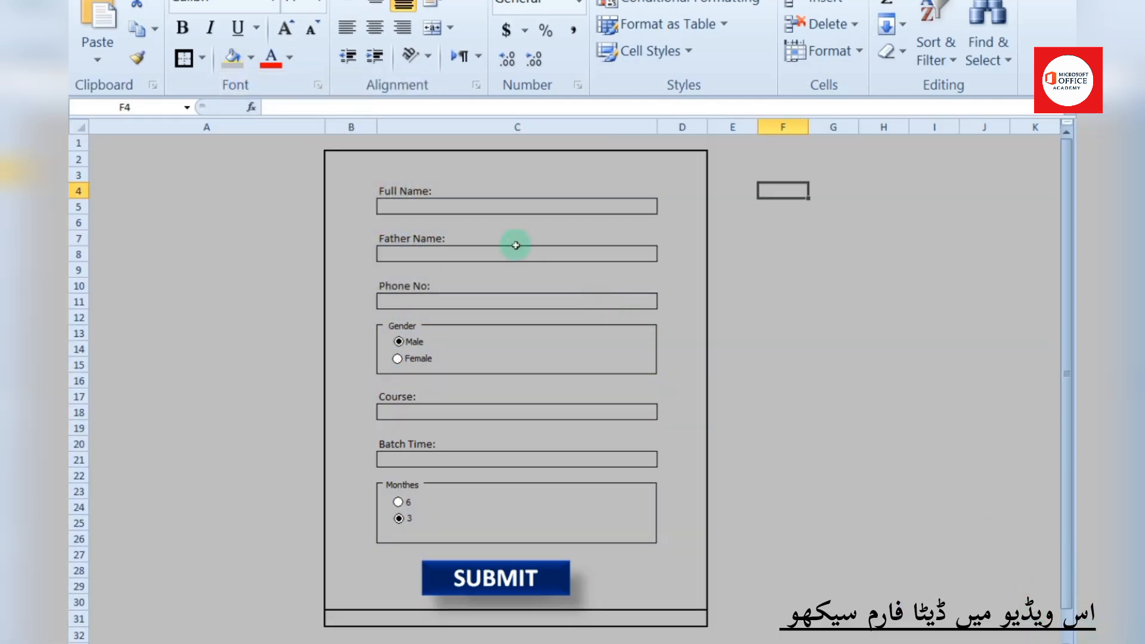
Fill the form area B2:D30 with white
drag(339, 170, 668, 603)
click(250, 58)
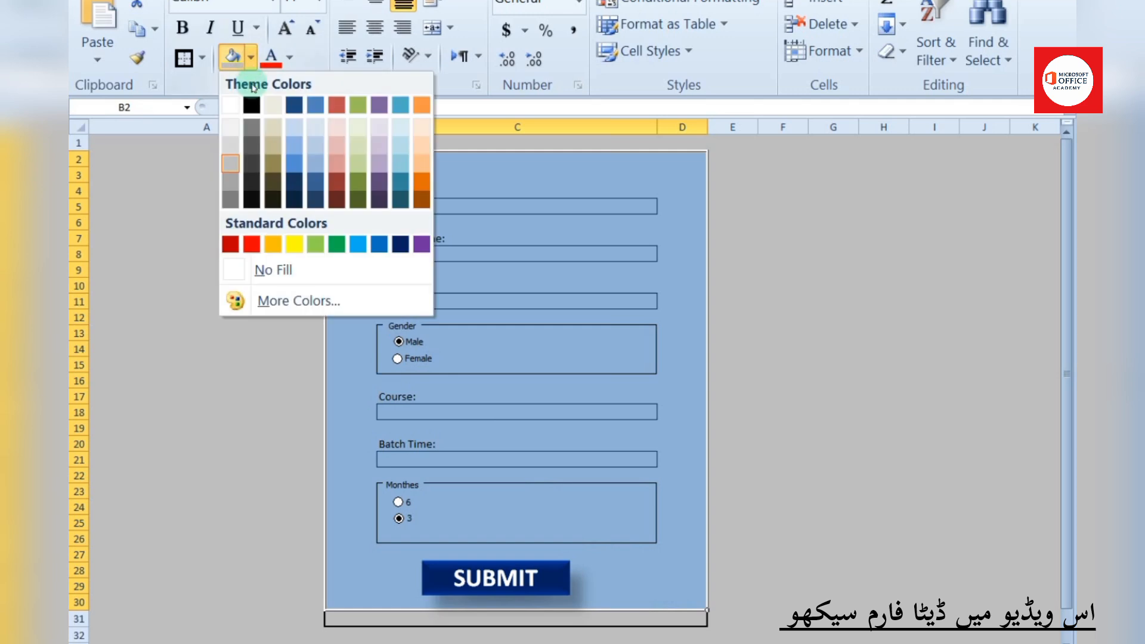
click(228, 108)
click(848, 348)
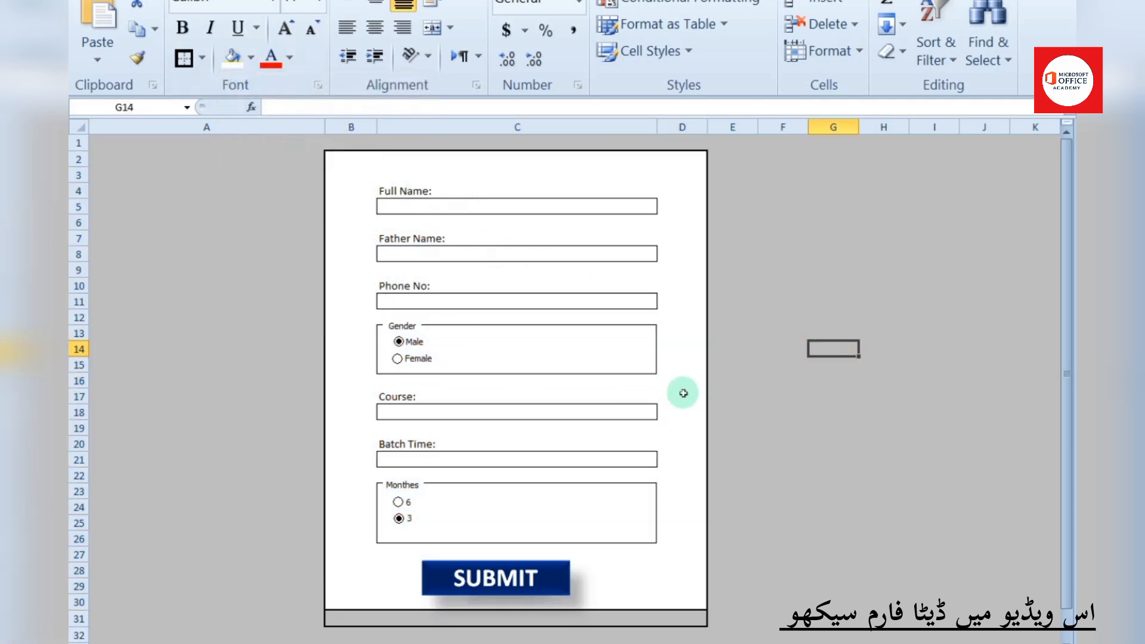
Enter a sample student's full name in the Full Name box C5
click(468, 209)
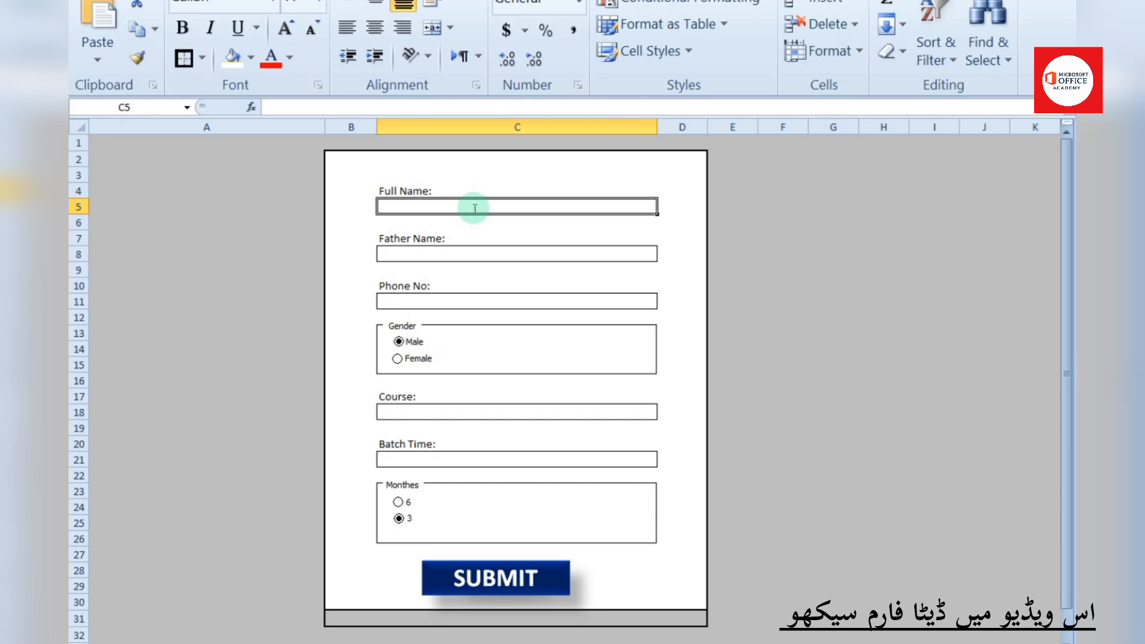
text(hAM)
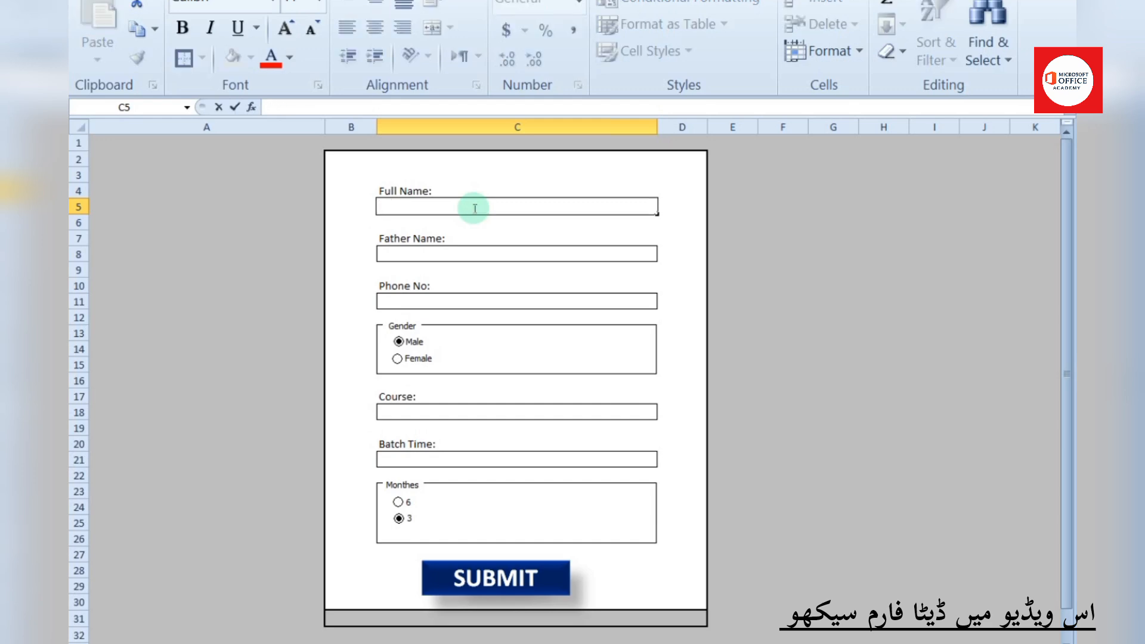
text(za)
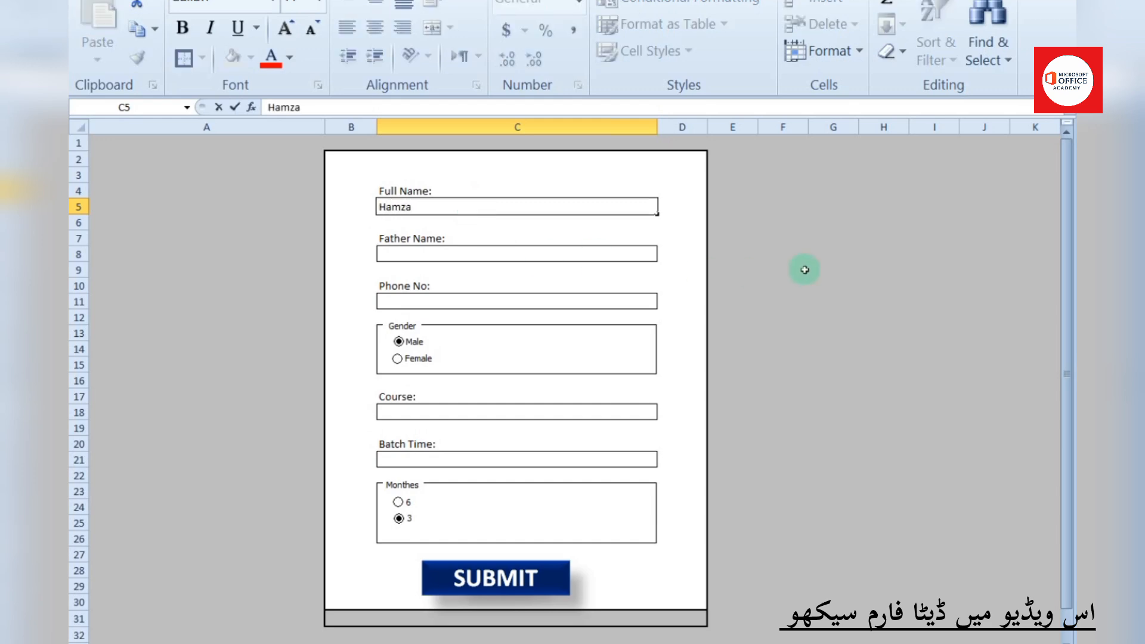
click(803, 269)
click(418, 643)
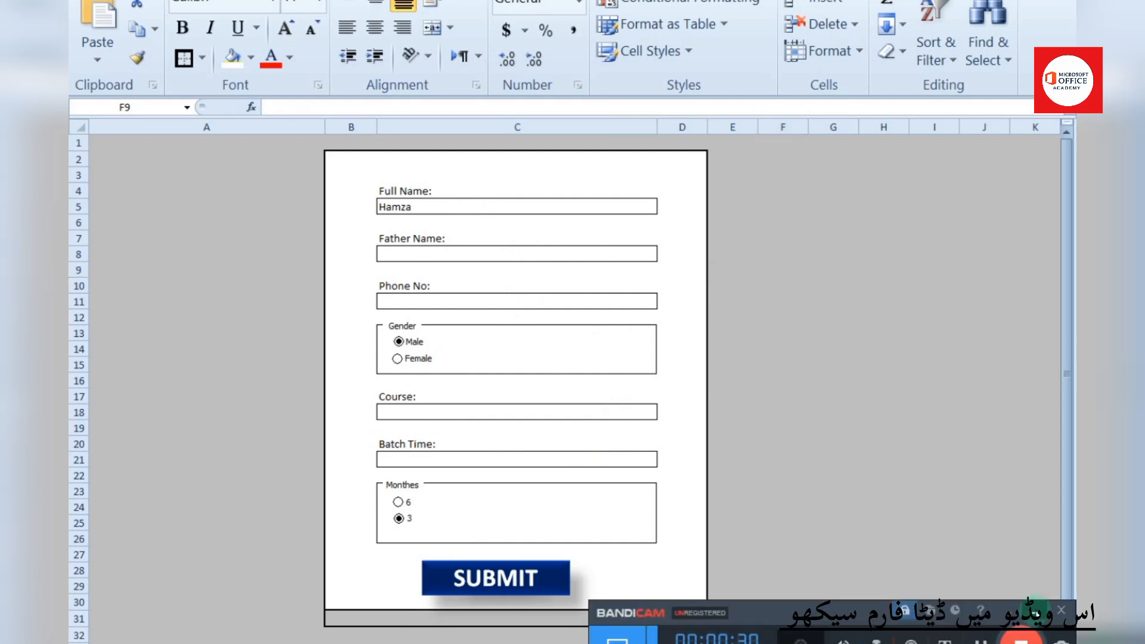
click(1036, 613)
click(223, 426)
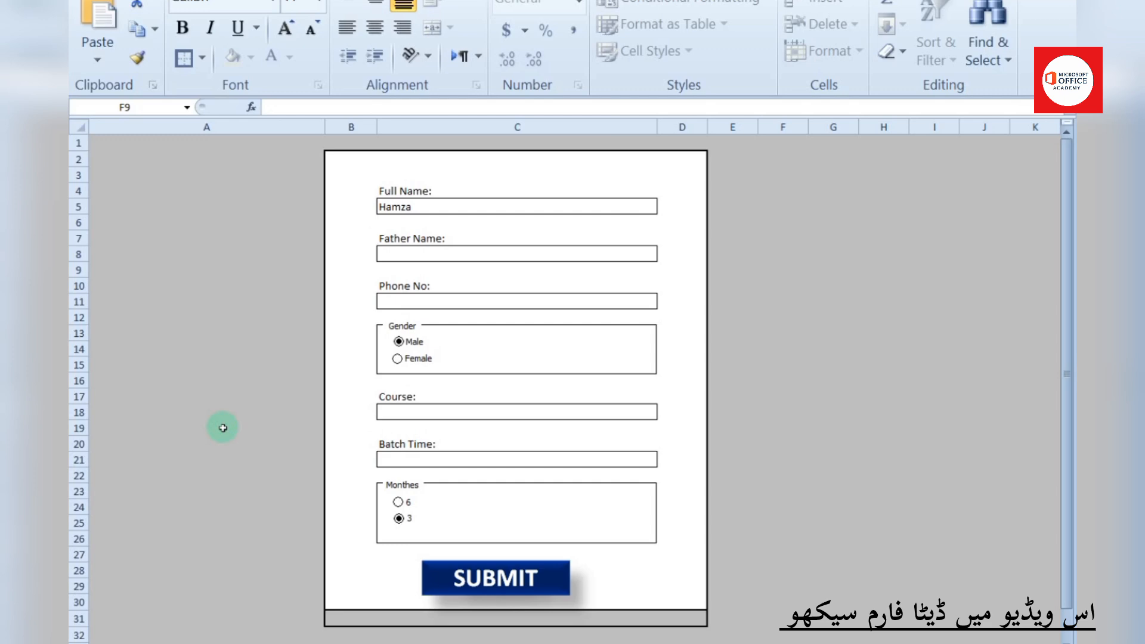
Start renaming the other sheet, then return to the form's Father Name box
right_click(197, 642)
click(225, 424)
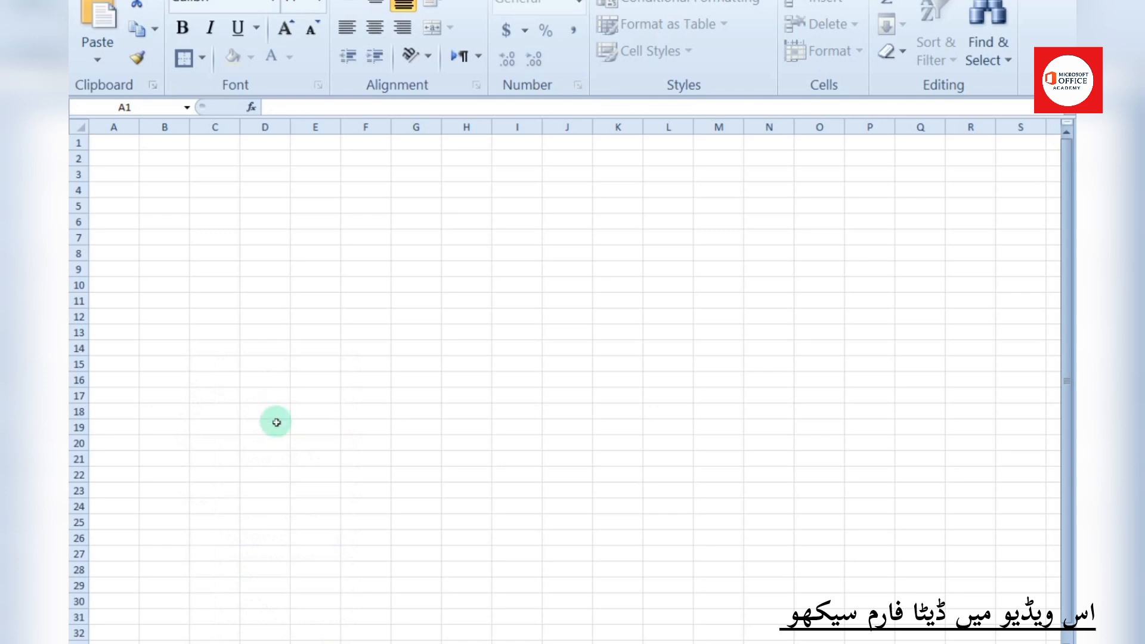
click(143, 642)
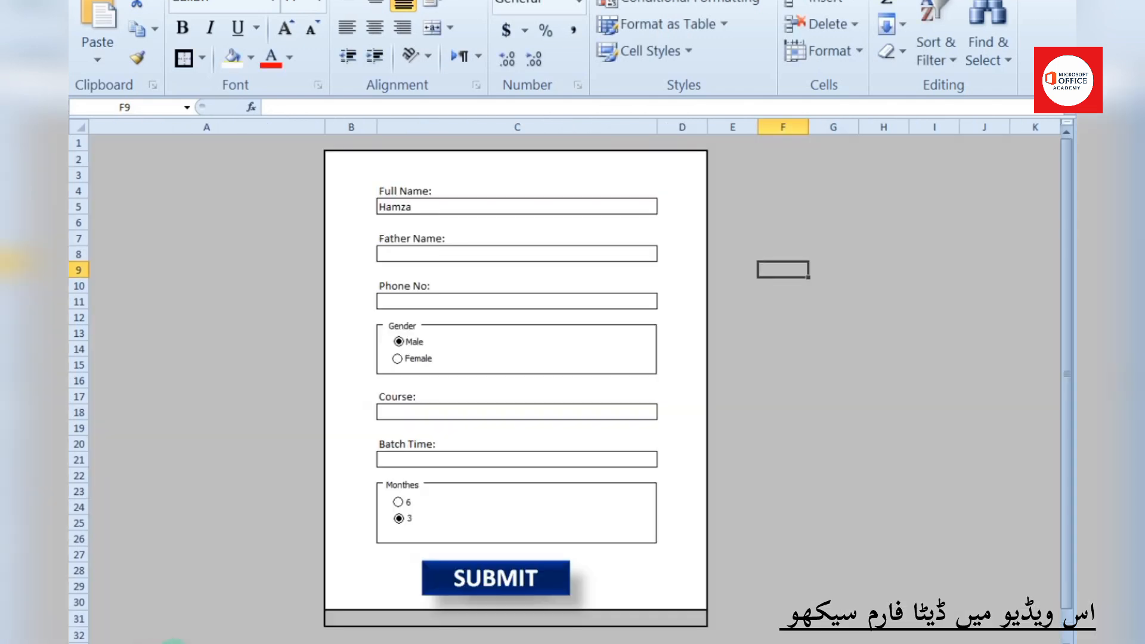
click(534, 255)
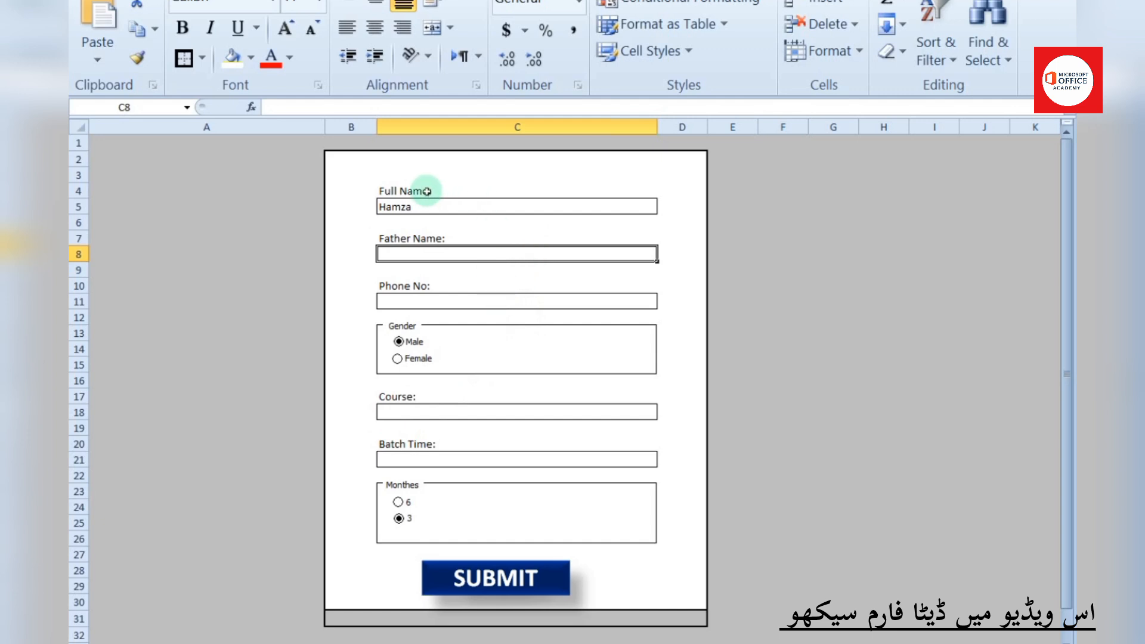
Enter Full Name, Father Name, Phone No, Gender, Course, Batch Time, Monthes down F8:F14
click(797, 257)
text(Full)
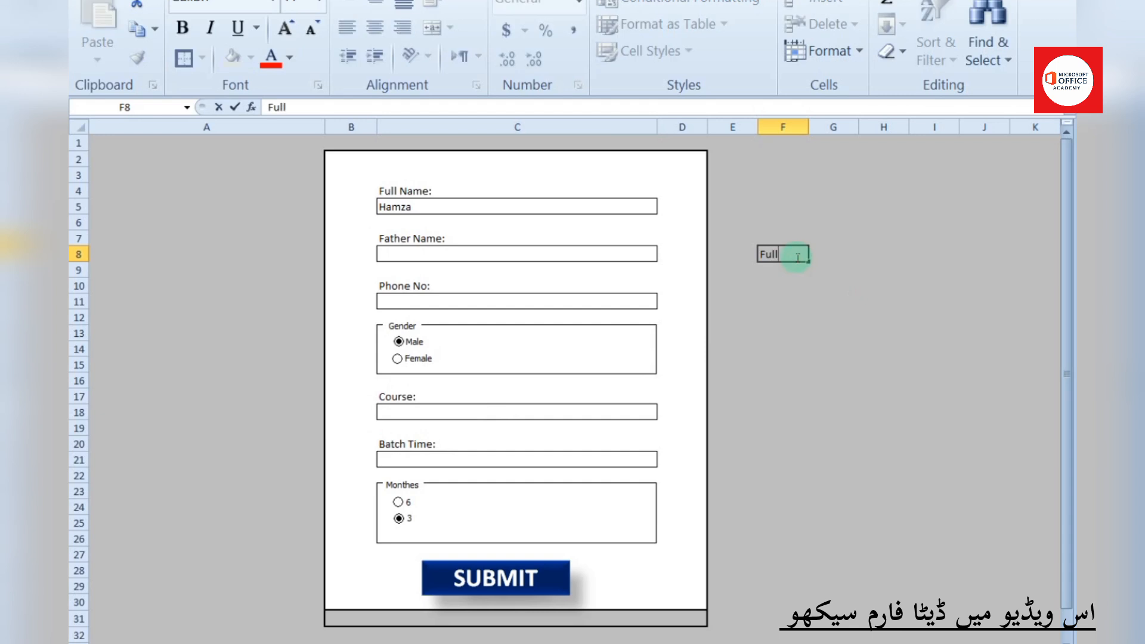
text( Name)
key(Return)
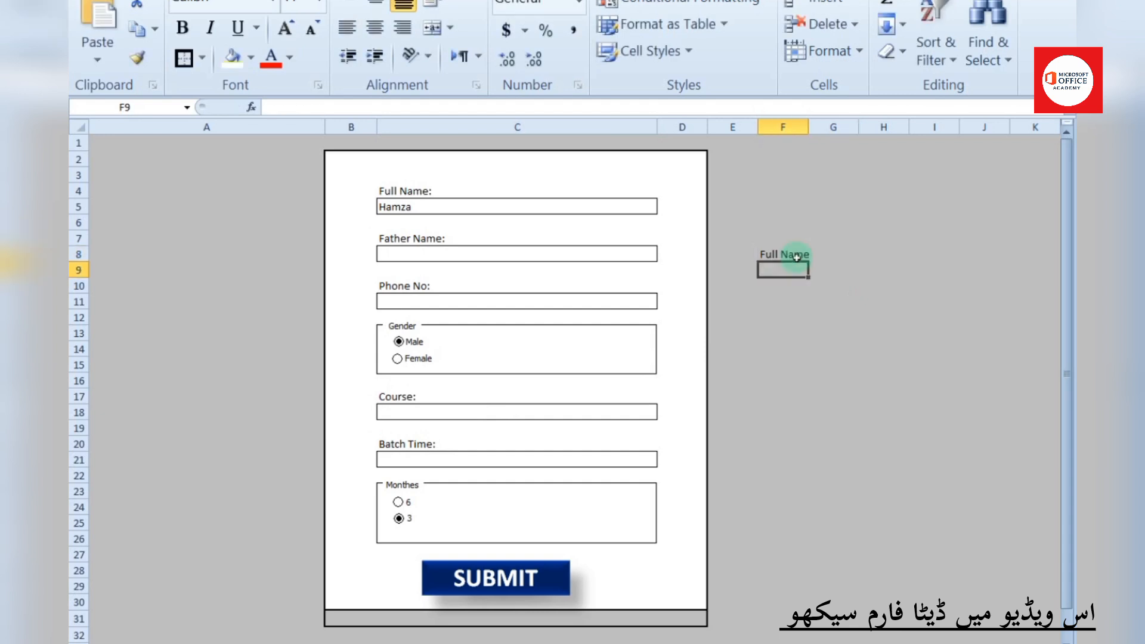
text(Father)
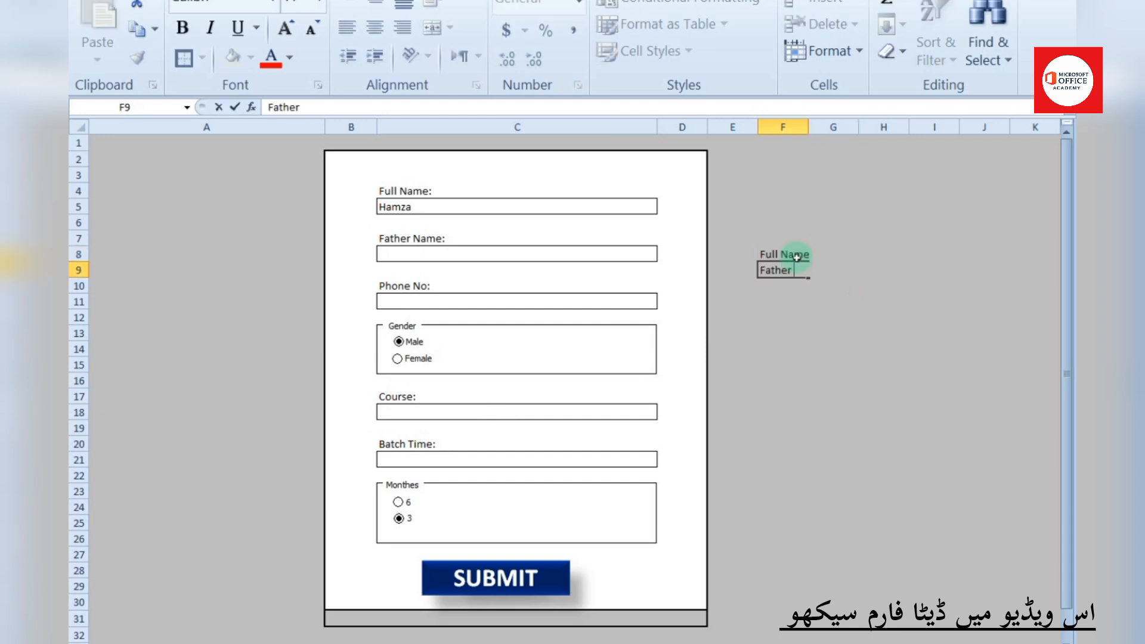
text( Name)
key(Return)
text(Ph)
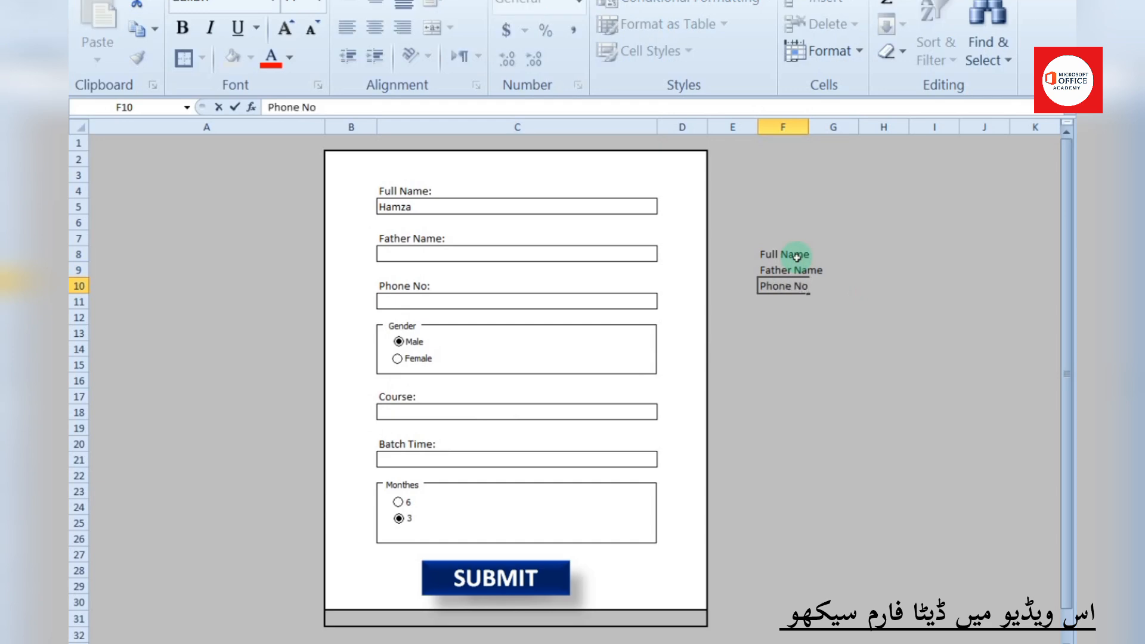
text(one No)
key(Return)
text(Gend)
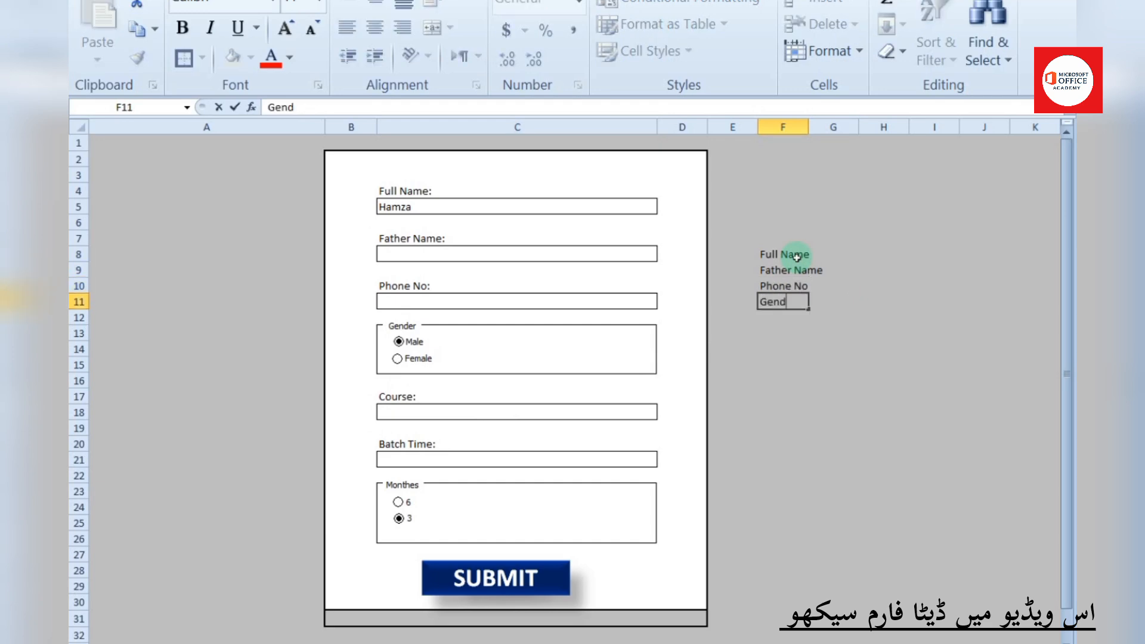
text(er)
key(Return)
text(Course)
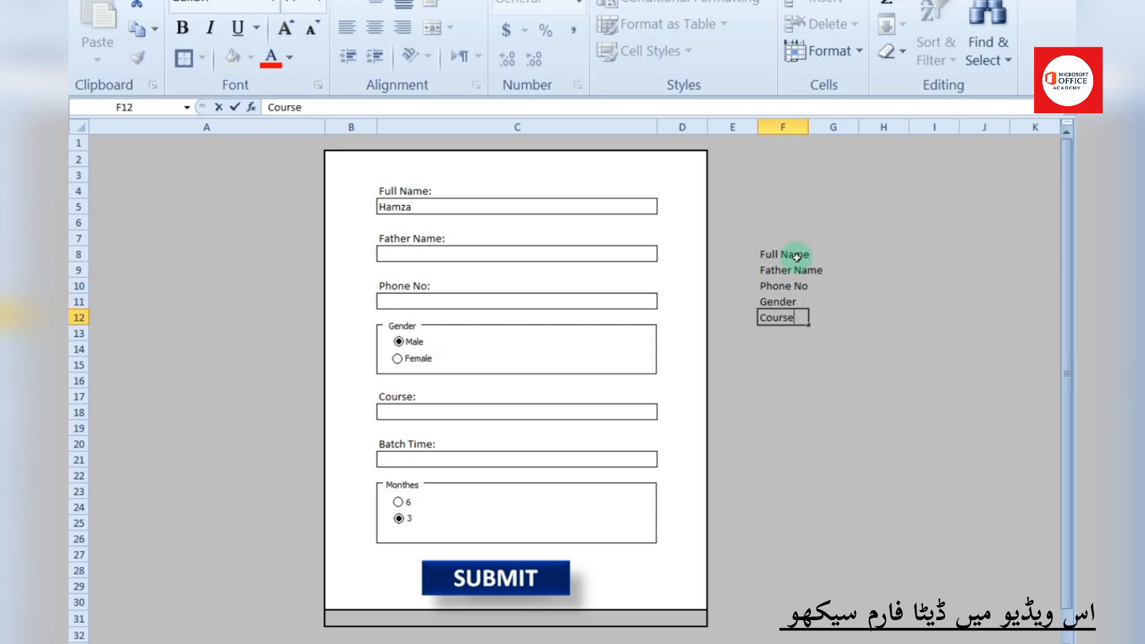
key(Return)
text(Batch Time)
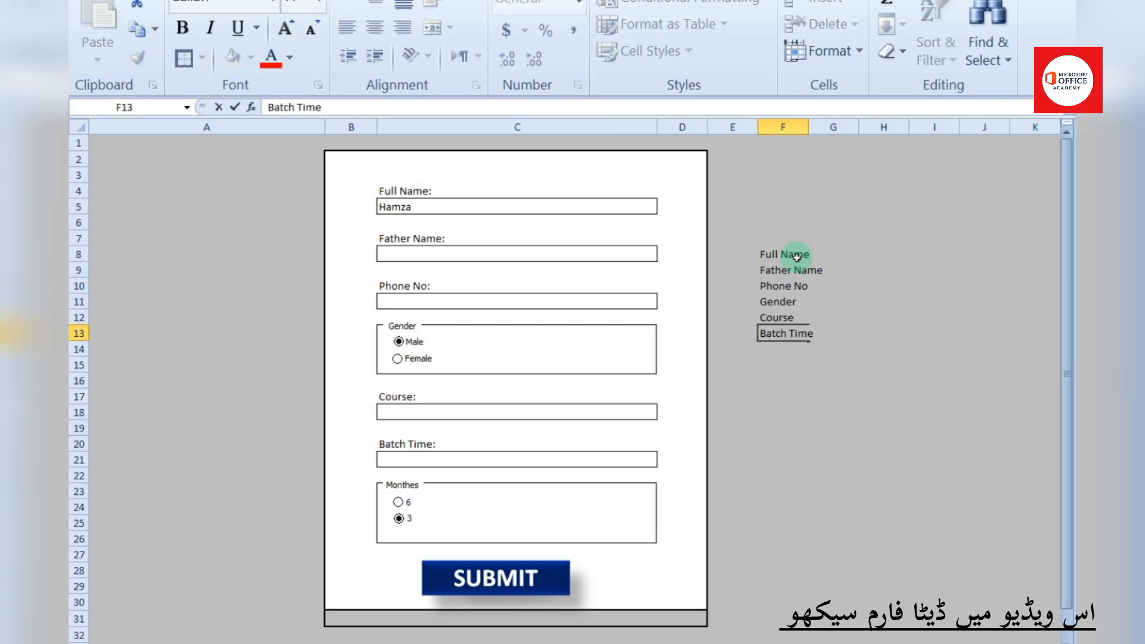
key(Return)
text(MOn)
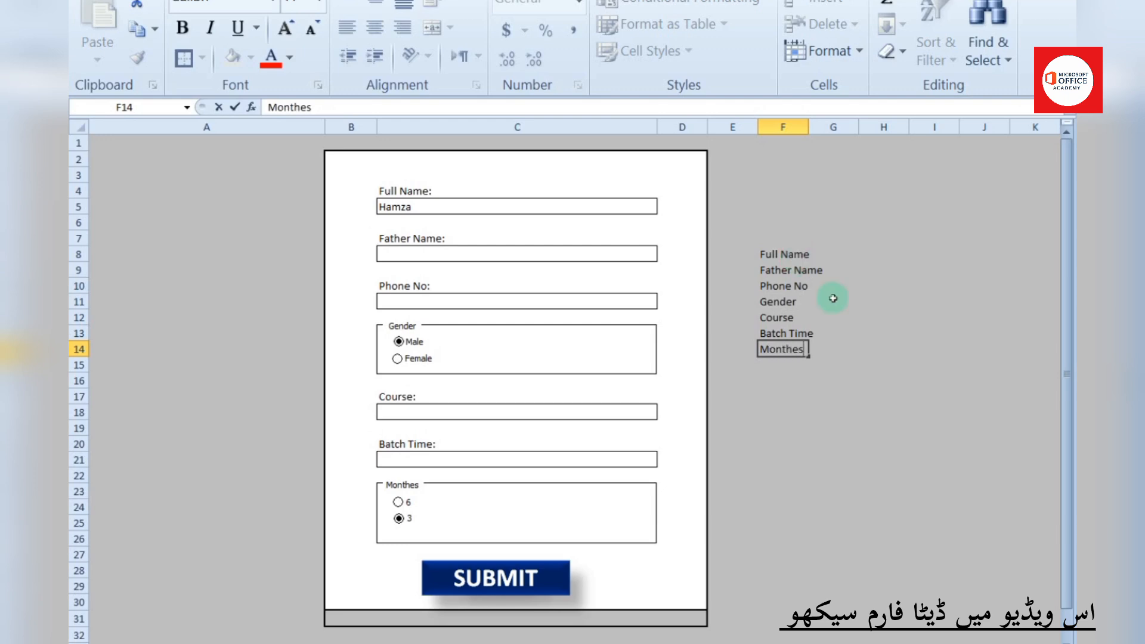
Copy the labels in F8:F14 and paste them into A2 of the blank sheet
drag(775, 255, 776, 349)
right_click(775, 262)
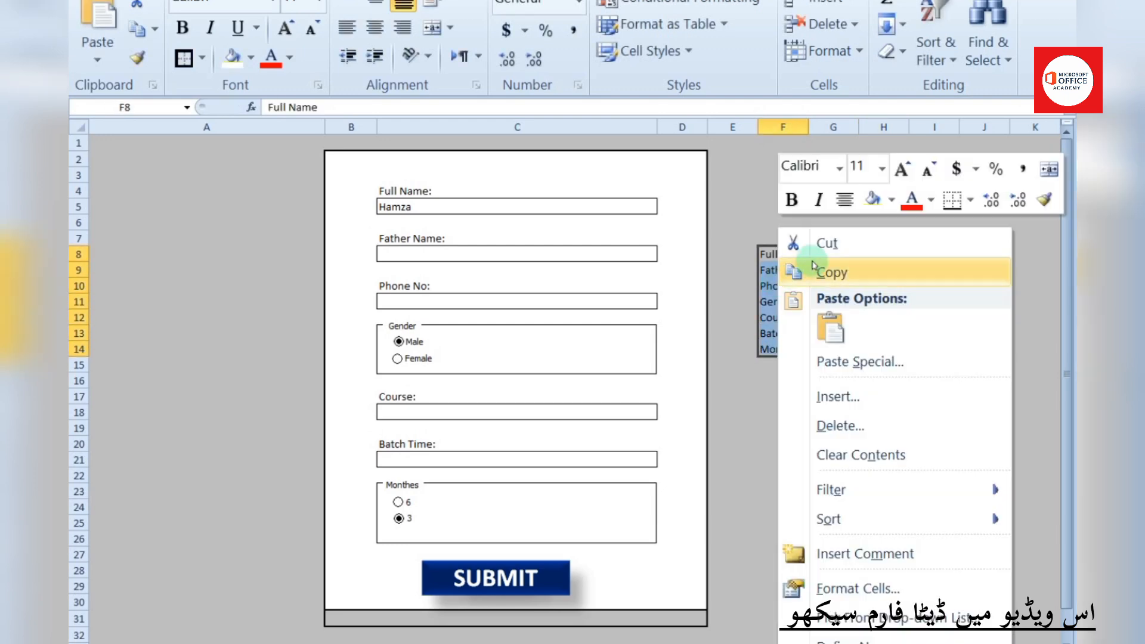
click(829, 272)
click(246, 641)
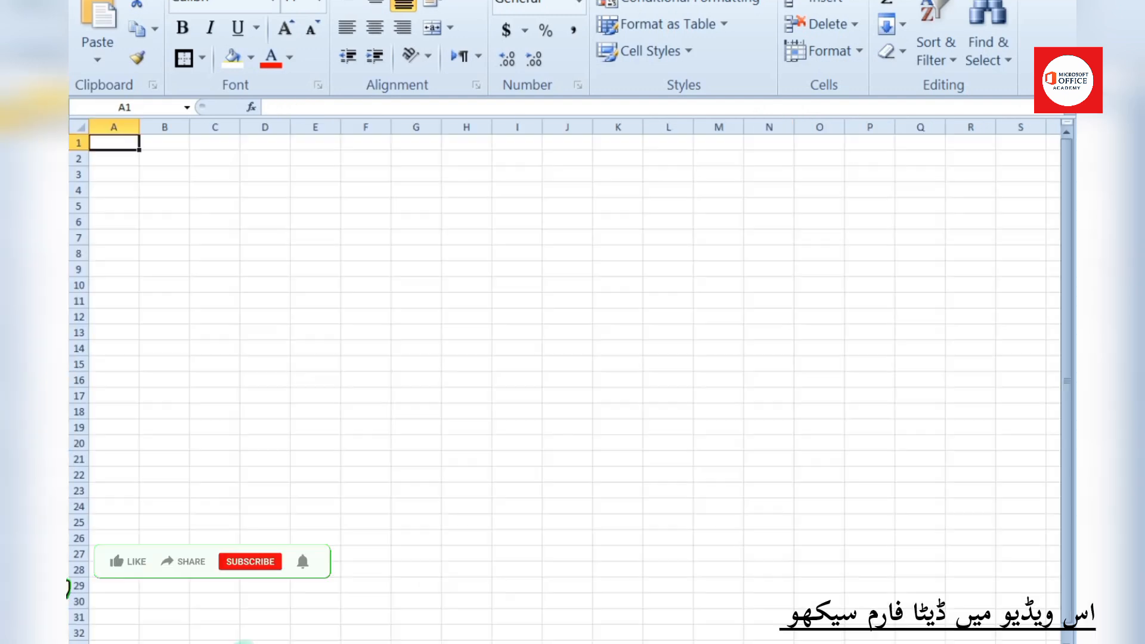
drag(973, 643, 1015, 643)
right_click(174, 188)
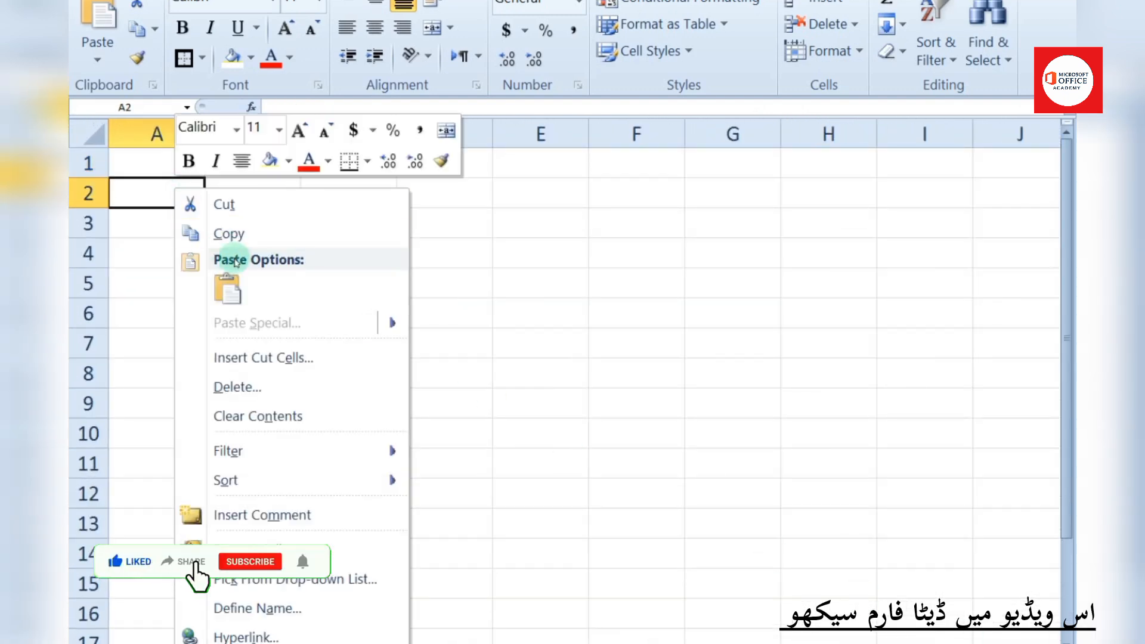
click(228, 289)
Widen columns A and B and give every cell in A2:A8 borders
drag(205, 133, 266, 135)
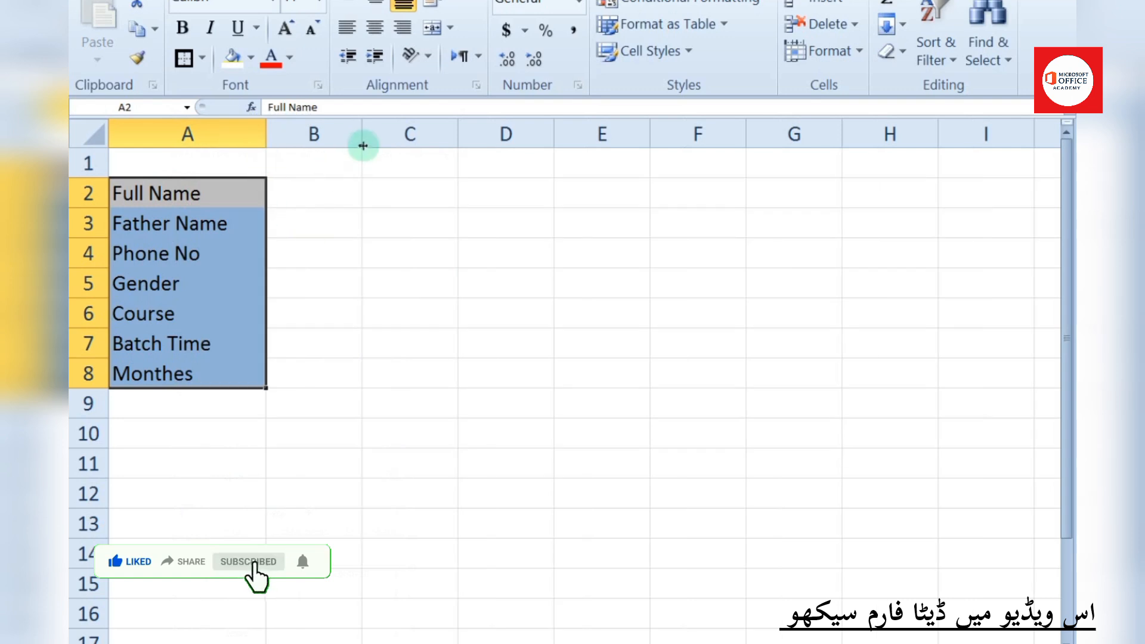
drag(363, 146, 420, 150)
click(287, 401)
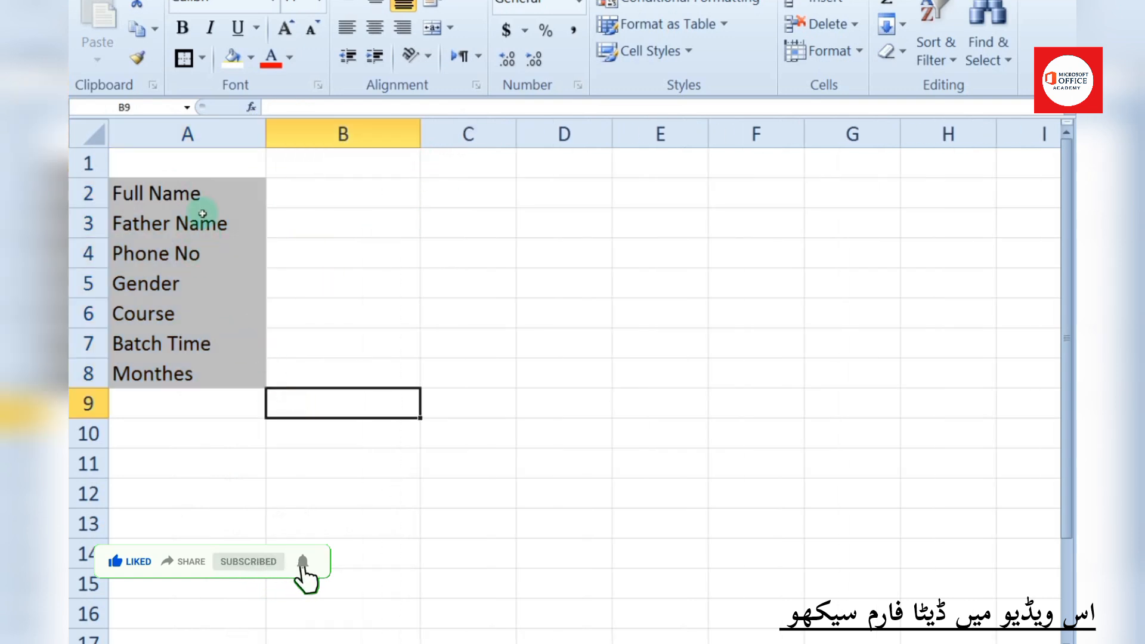
drag(201, 203, 225, 382)
click(183, 58)
click(376, 286)
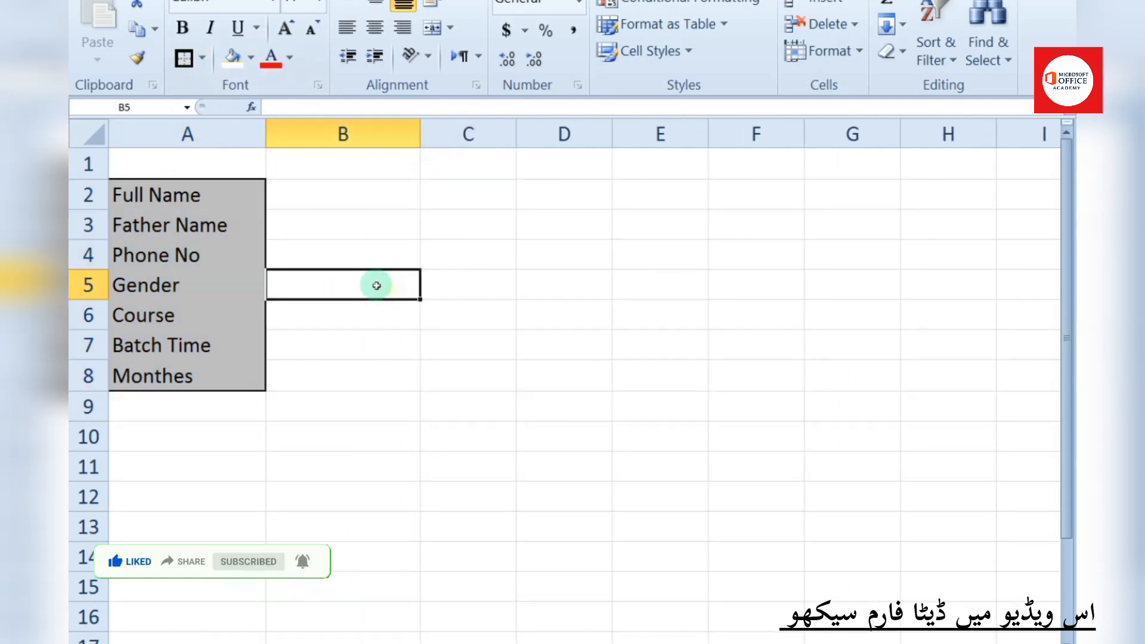
drag(187, 195, 215, 376)
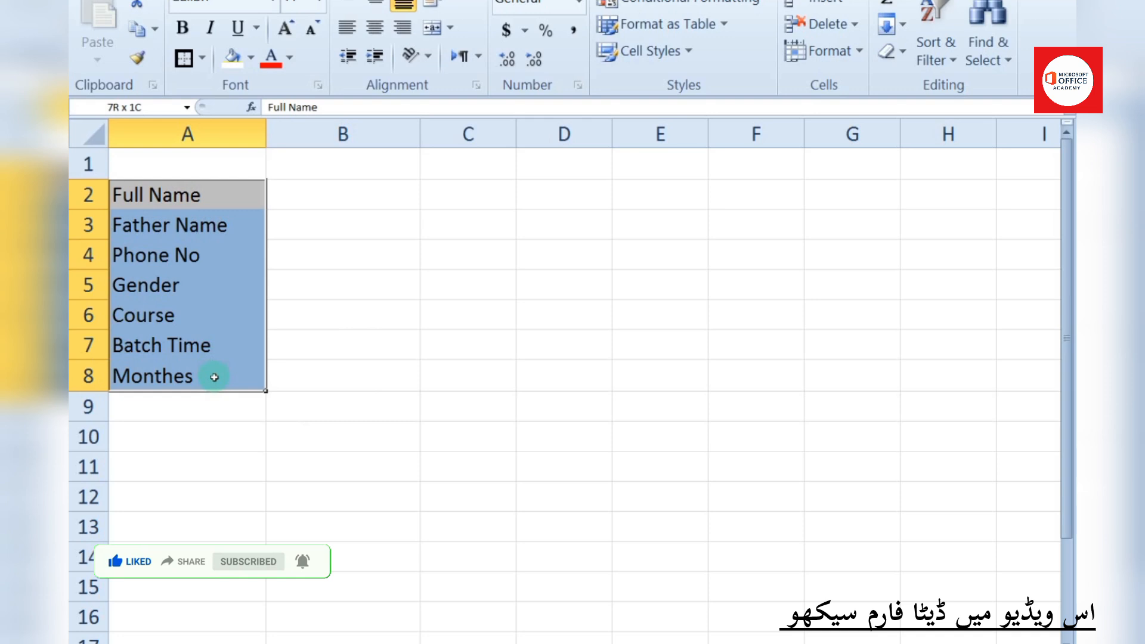
click(202, 58)
click(287, 261)
click(444, 313)
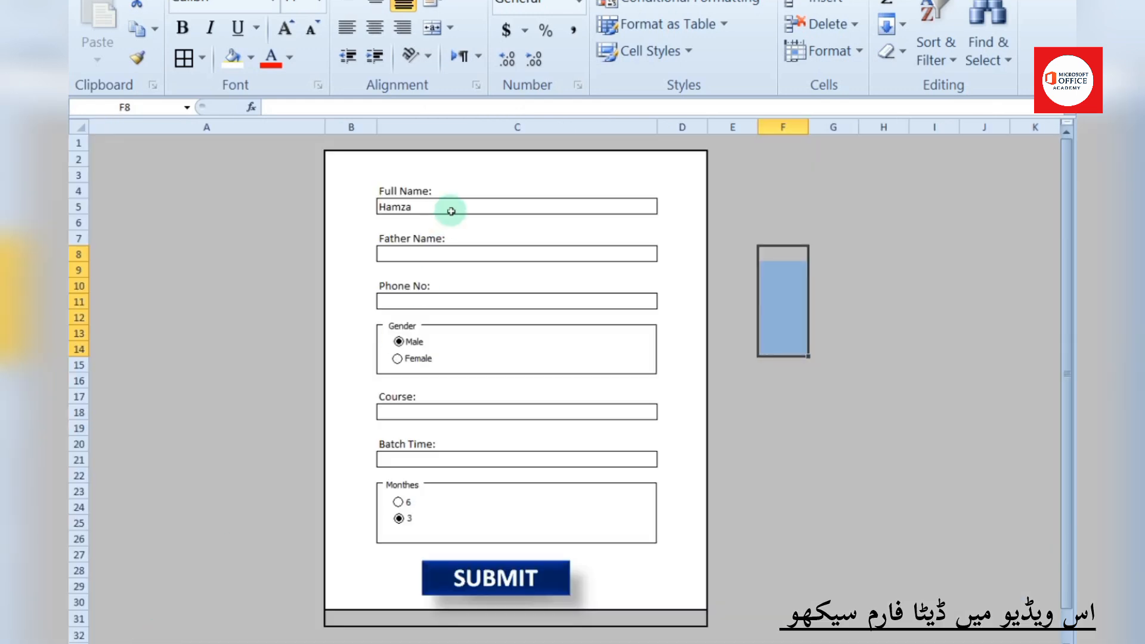
Right-align the answer cells C5, C8, C11, C18 and C21
click(451, 211)
drag(451, 209, 457, 260)
click(459, 209)
ctrl+click(449, 253)
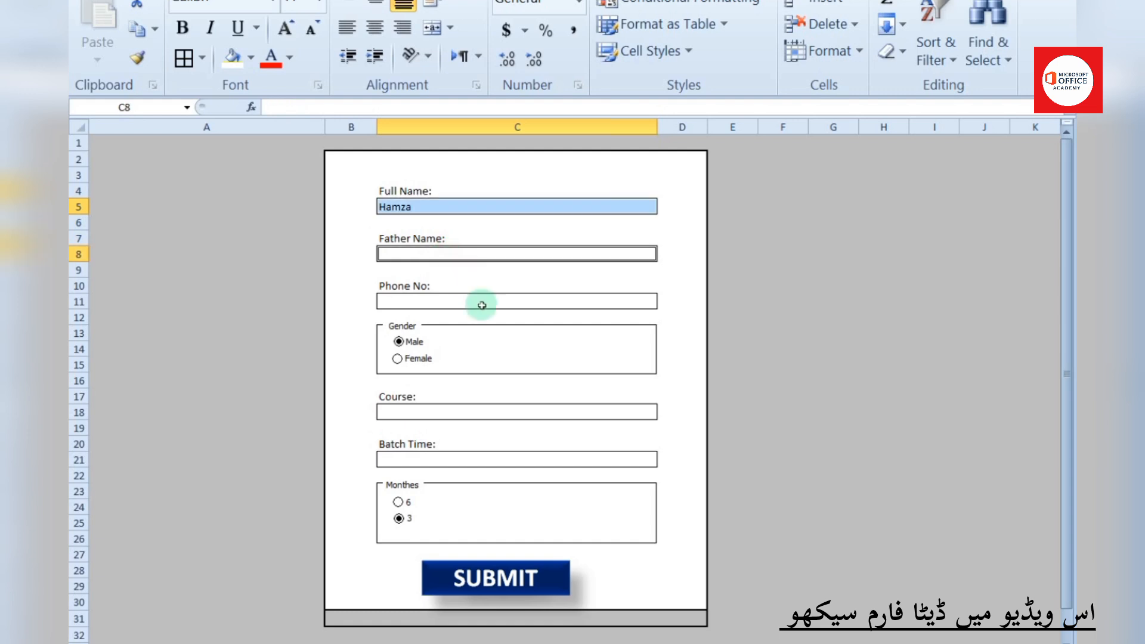
ctrl+click(475, 302)
ctrl+click(488, 412)
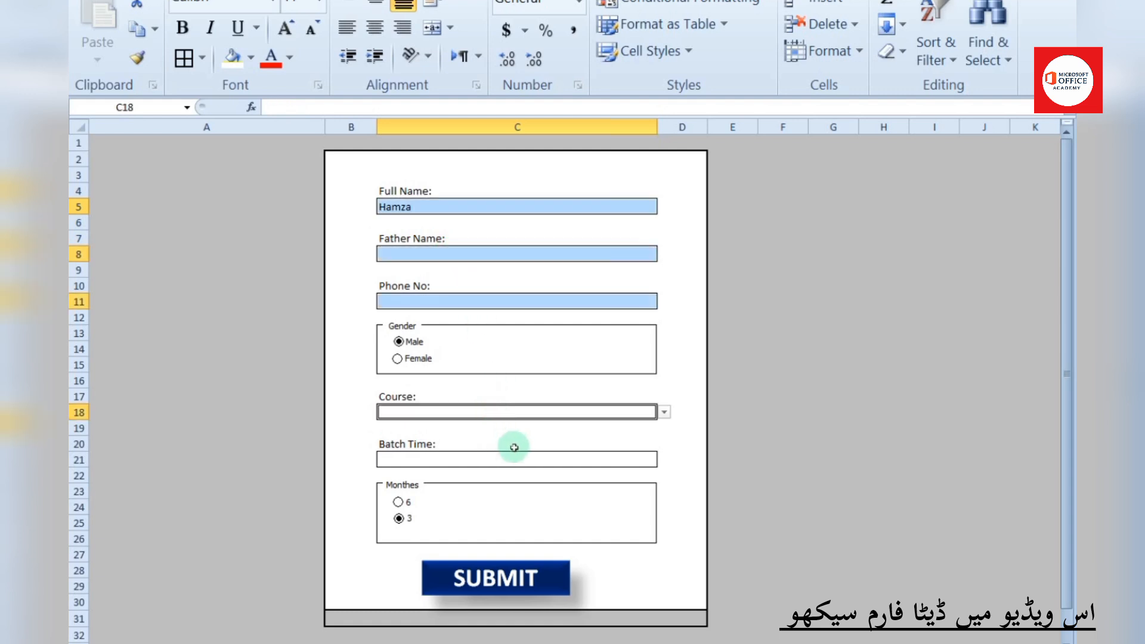
ctrl+click(488, 465)
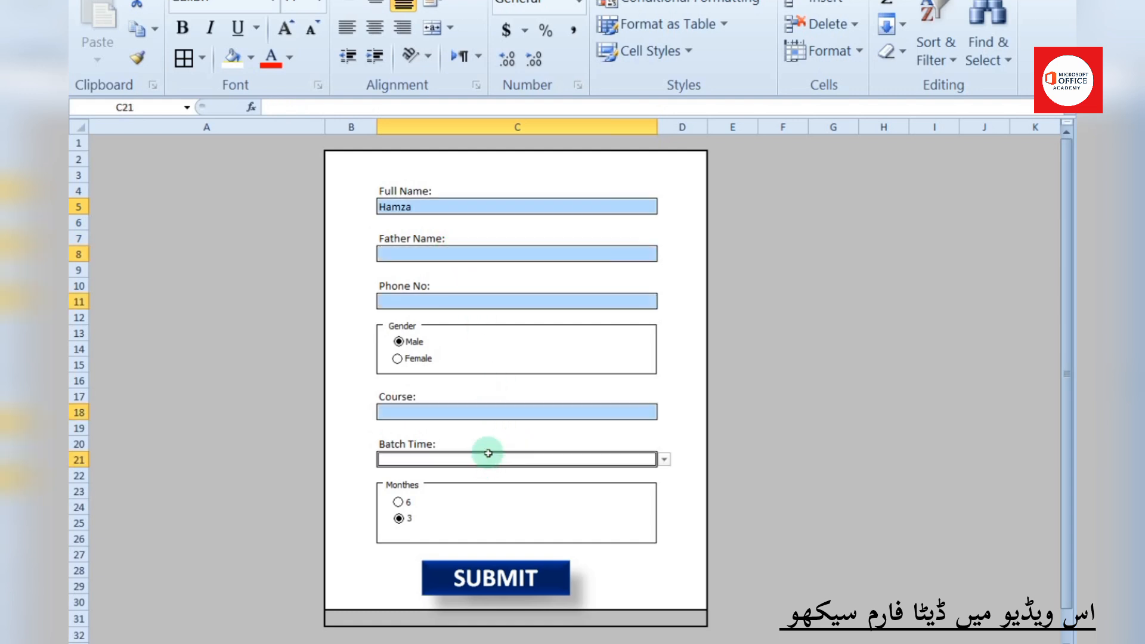
click(403, 27)
click(621, 205)
Enter a sample father's name in C8 and a phone number below it
click(620, 253)
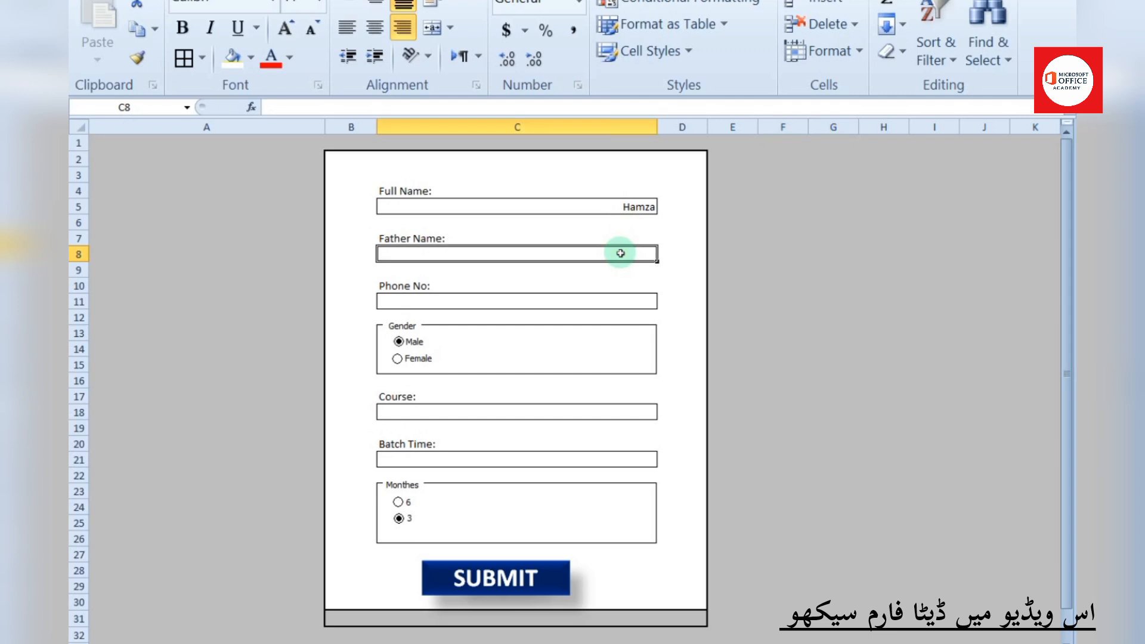
text(Ibrahim)
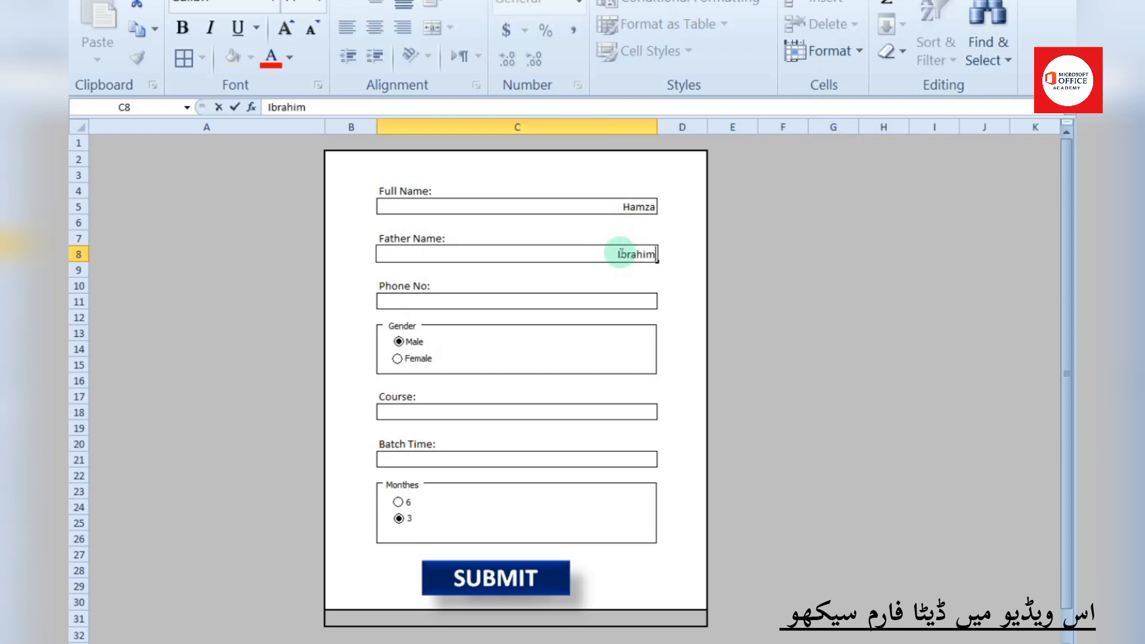
key(Return)
key(Return)
key(Return)
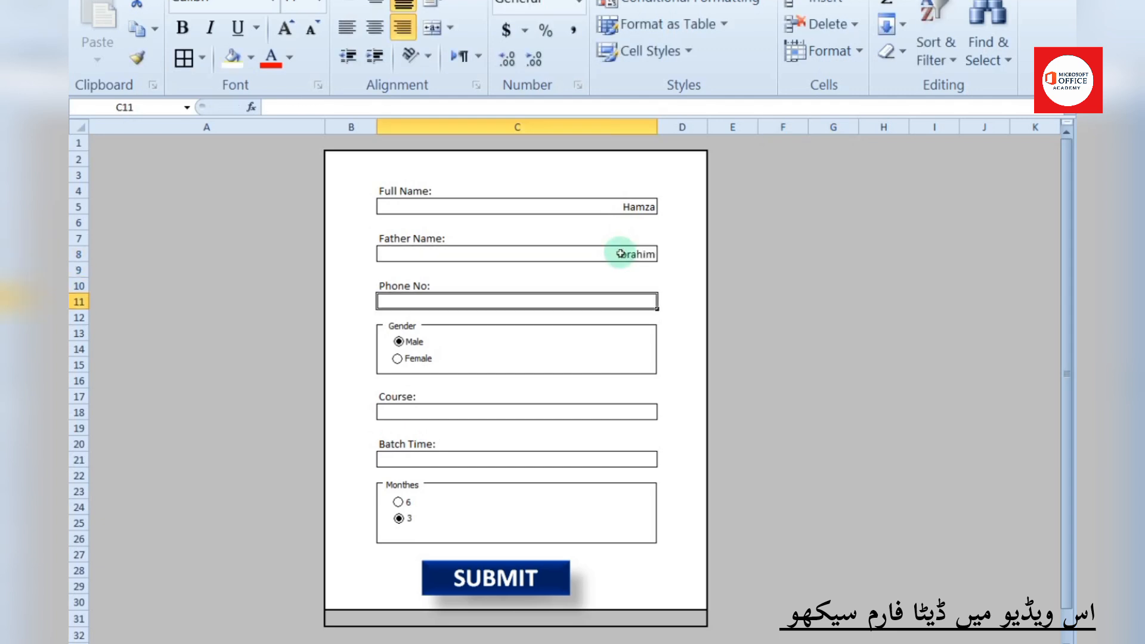
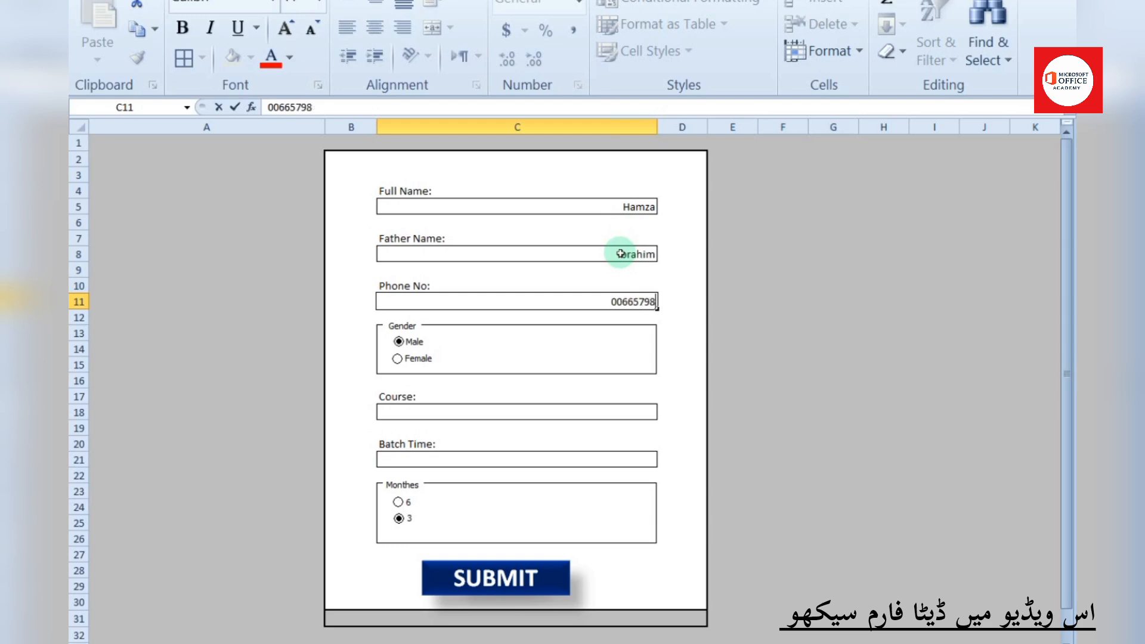
key(Return)
key(Return)
key(Return)
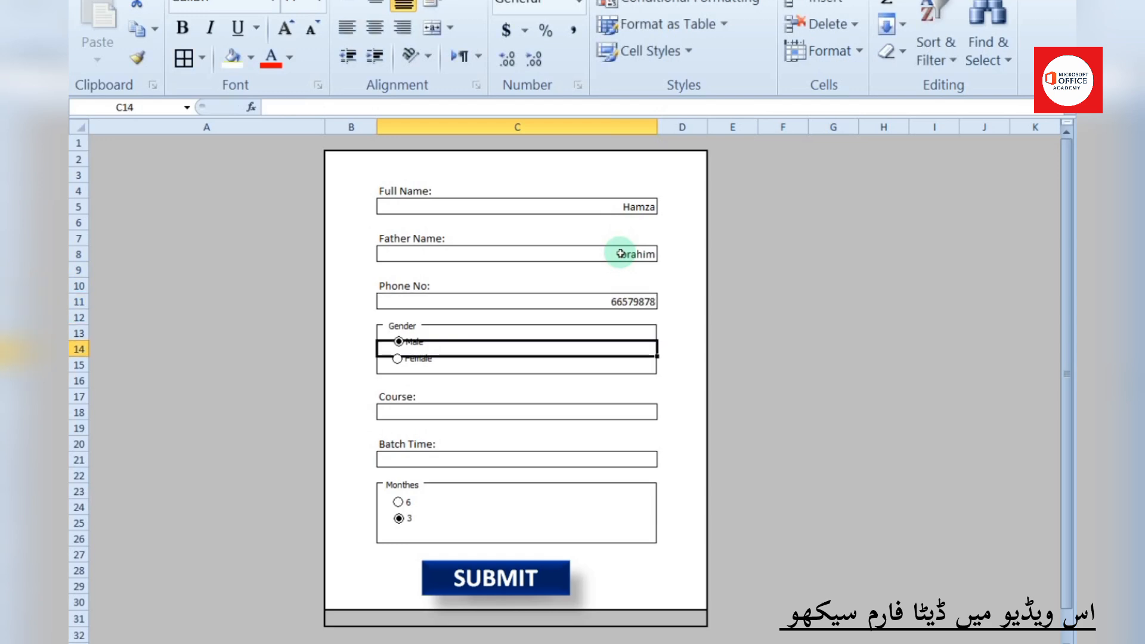
Choose IT as the Course and Evening as the Batch Time from the dropdowns
click(546, 411)
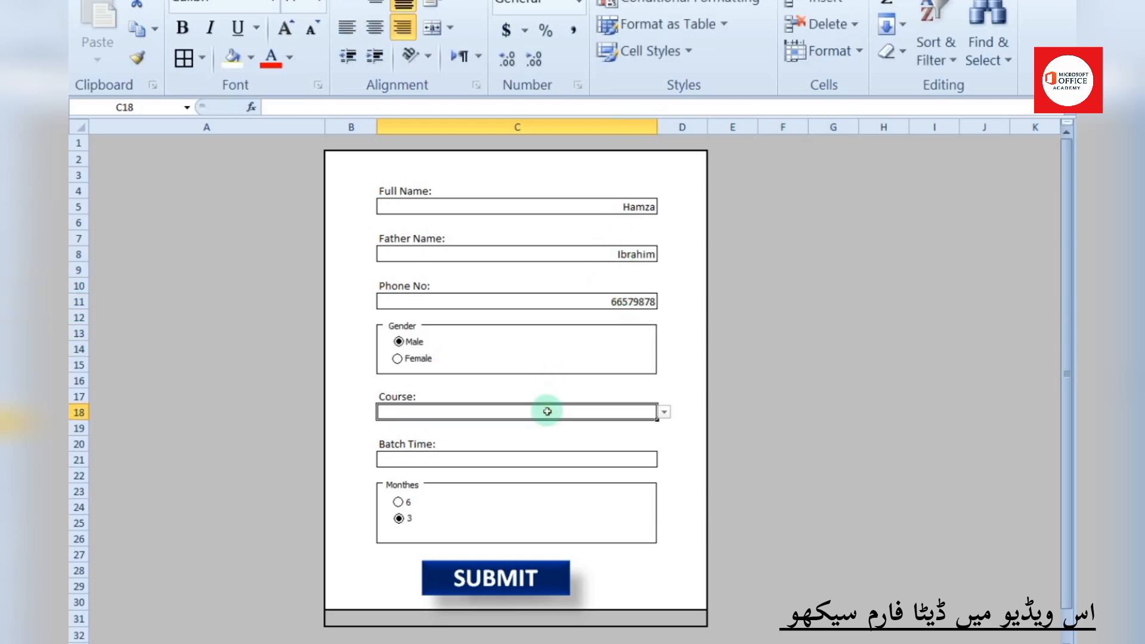
click(664, 411)
click(599, 435)
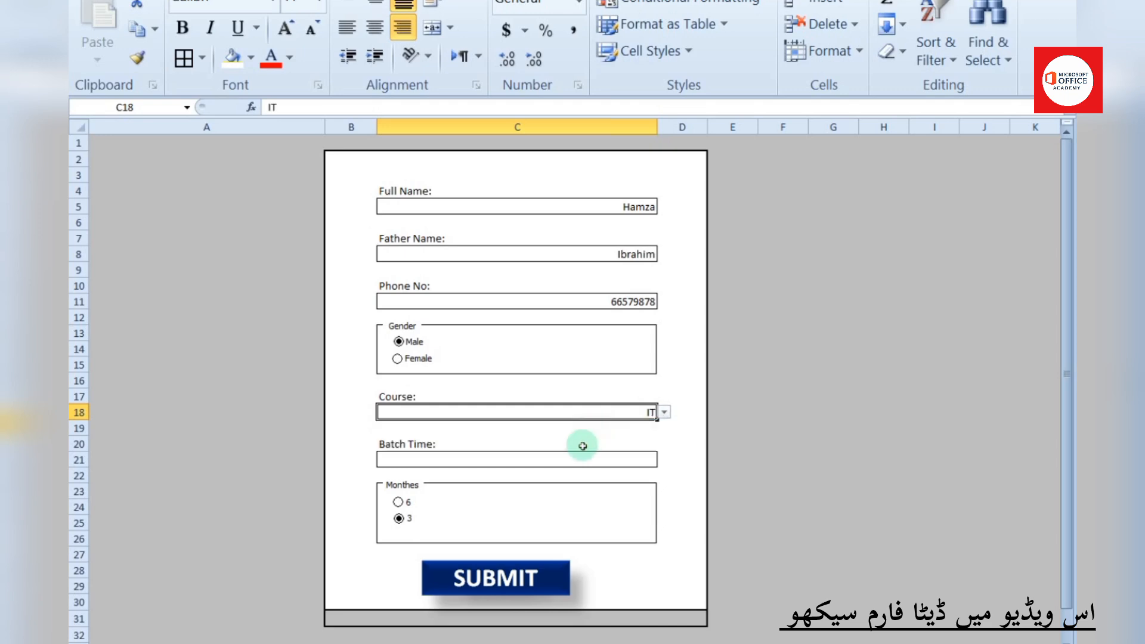
click(399, 459)
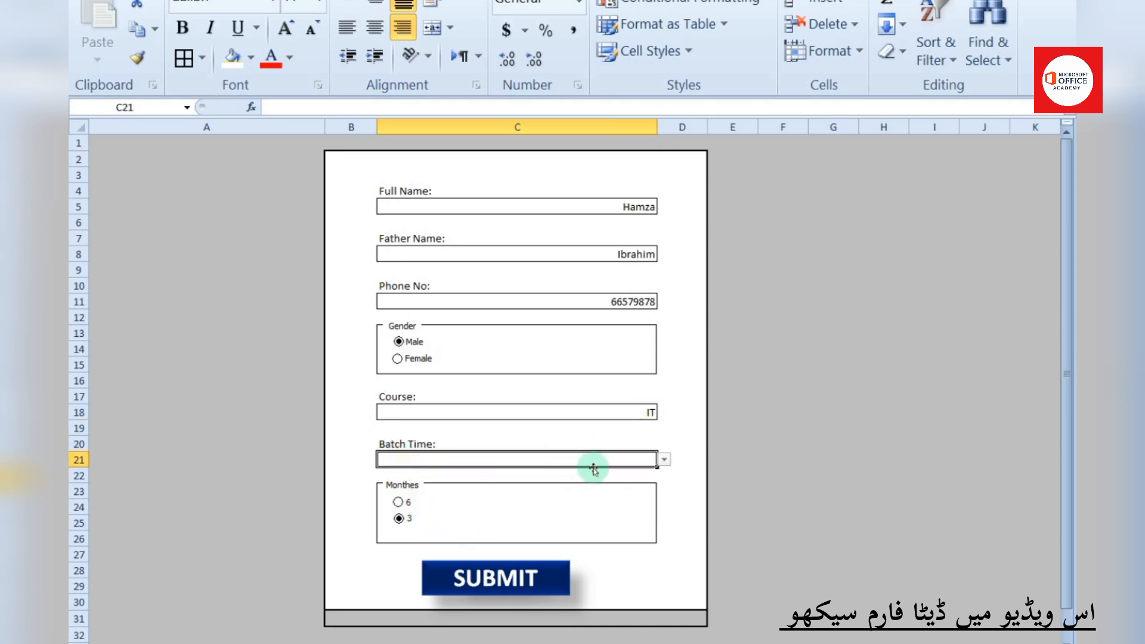
click(665, 460)
click(568, 481)
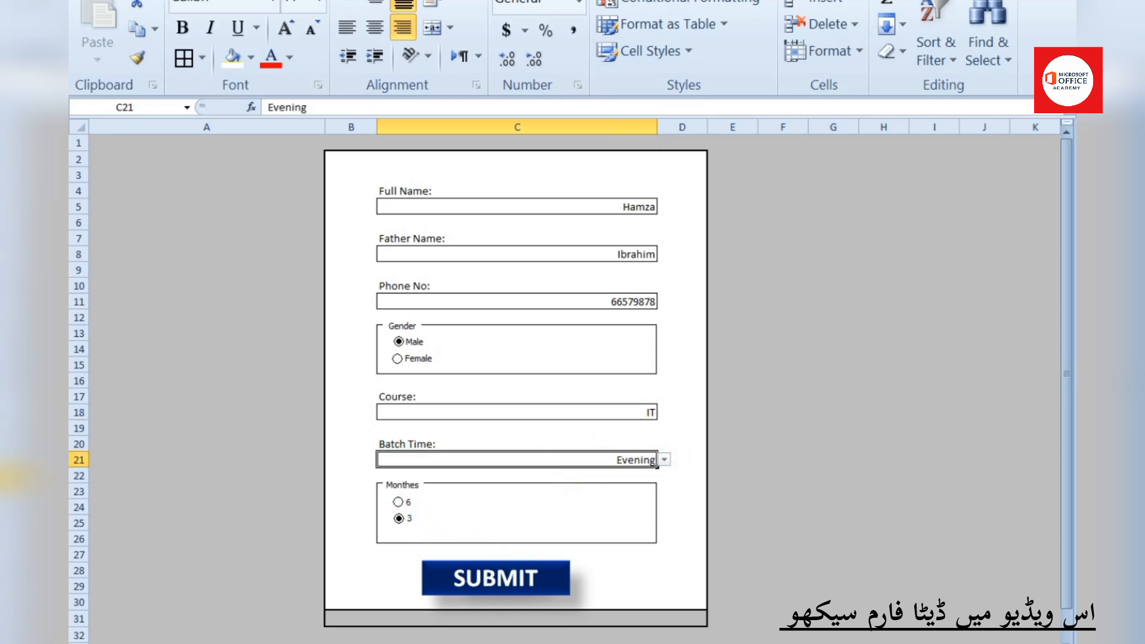
key(alt+Tab)
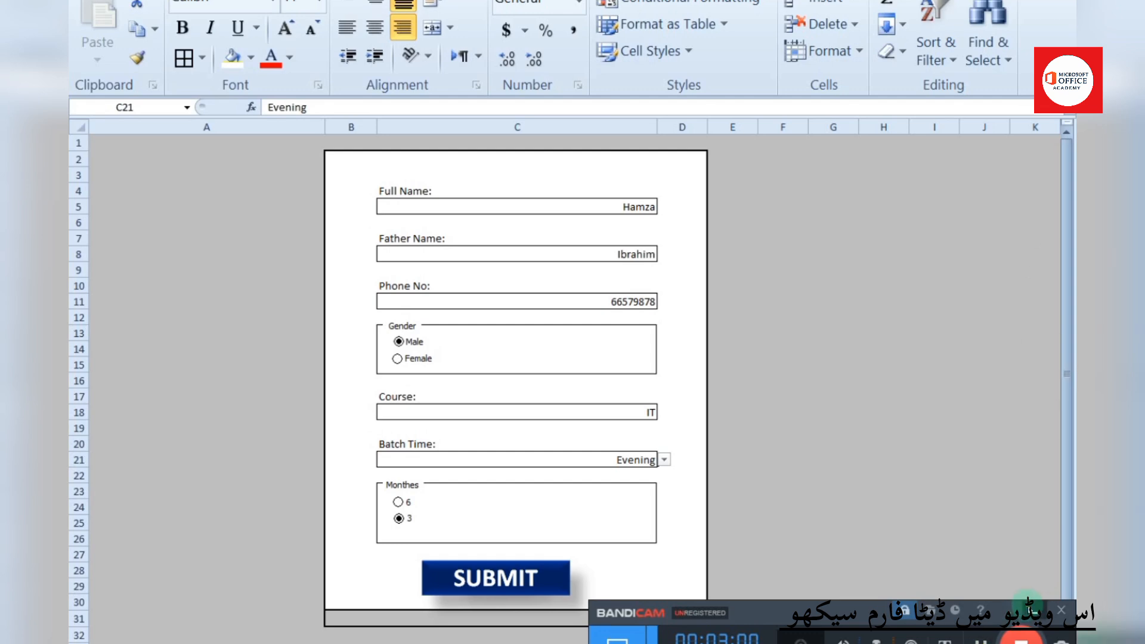
click(1034, 611)
On the label sheet, make B2 reference the form's Full Name answer C5
click(237, 643)
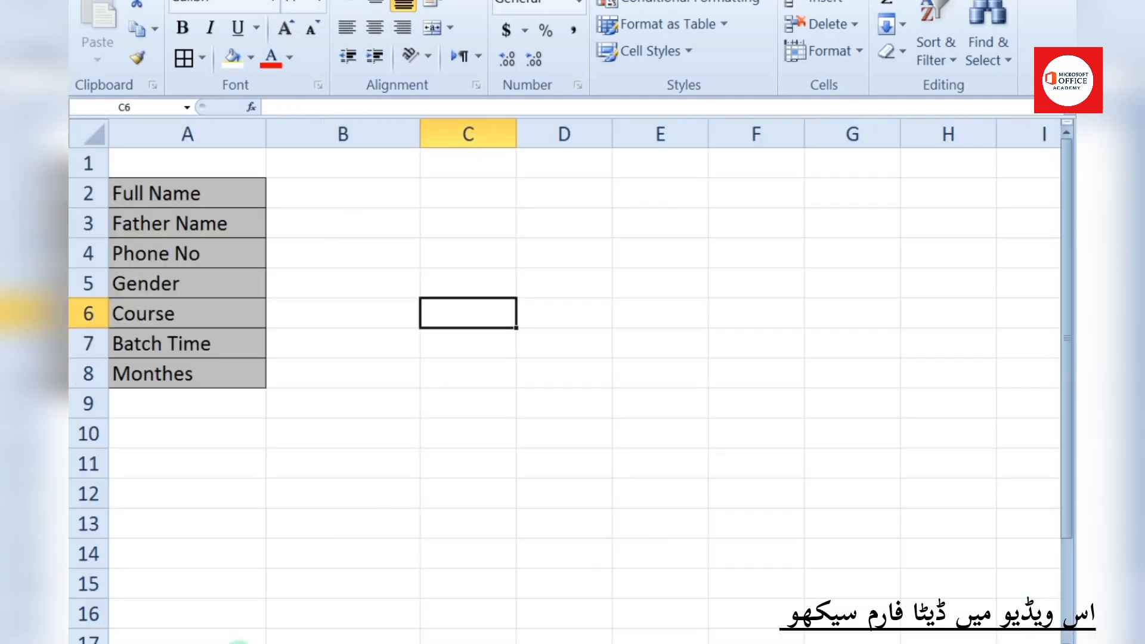
click(338, 189)
double_click(337, 191)
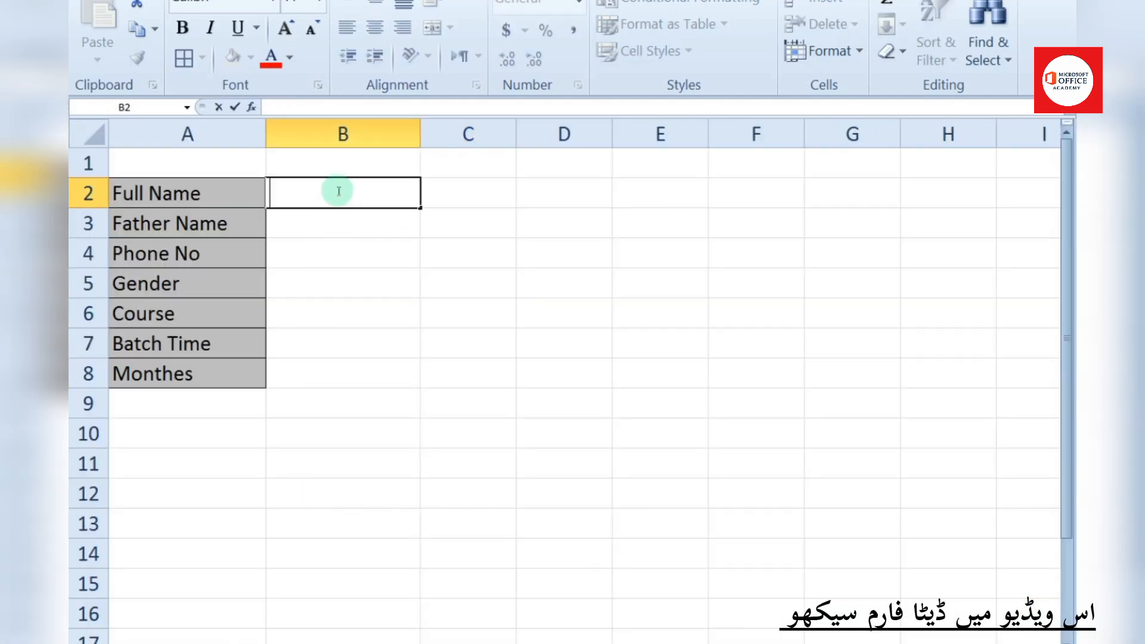
text(=)
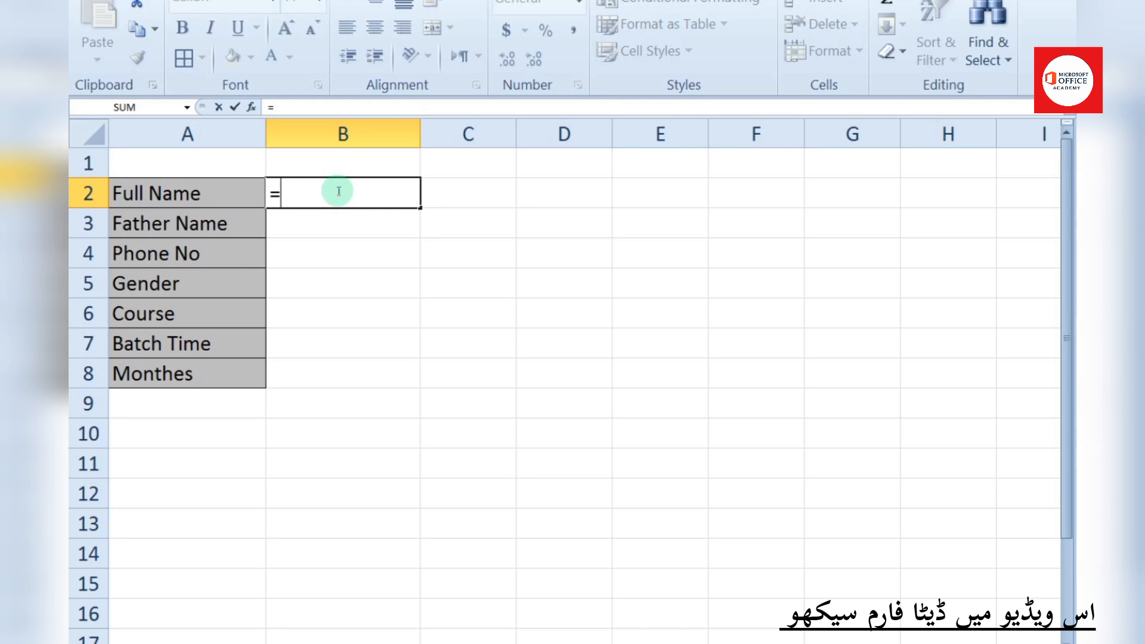
key(ctrl+Page_Down)
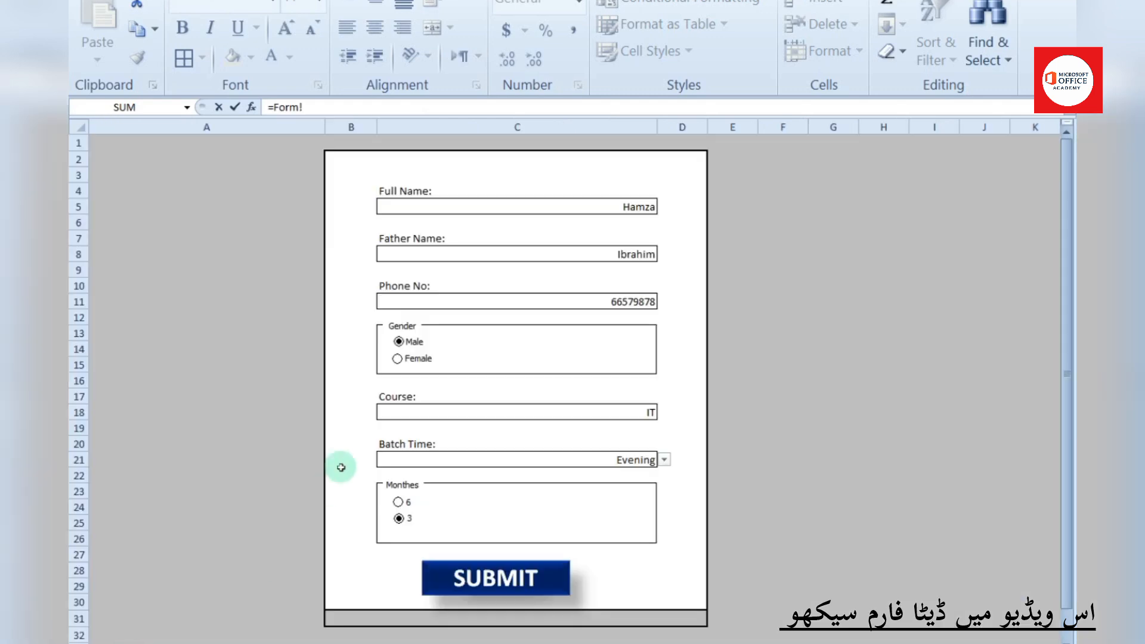
click(595, 207)
key(Return)
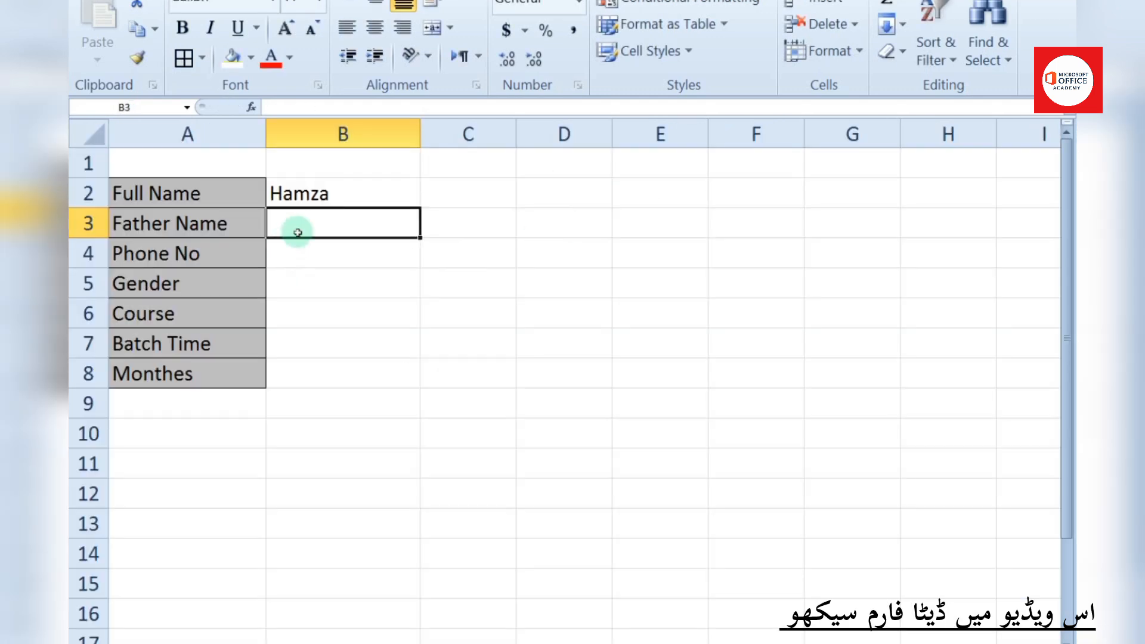
Make B3 and B4 reference the form's Father Name C8 and Phone No C11 answers
text(=)
key(ctrl+Page_Down)
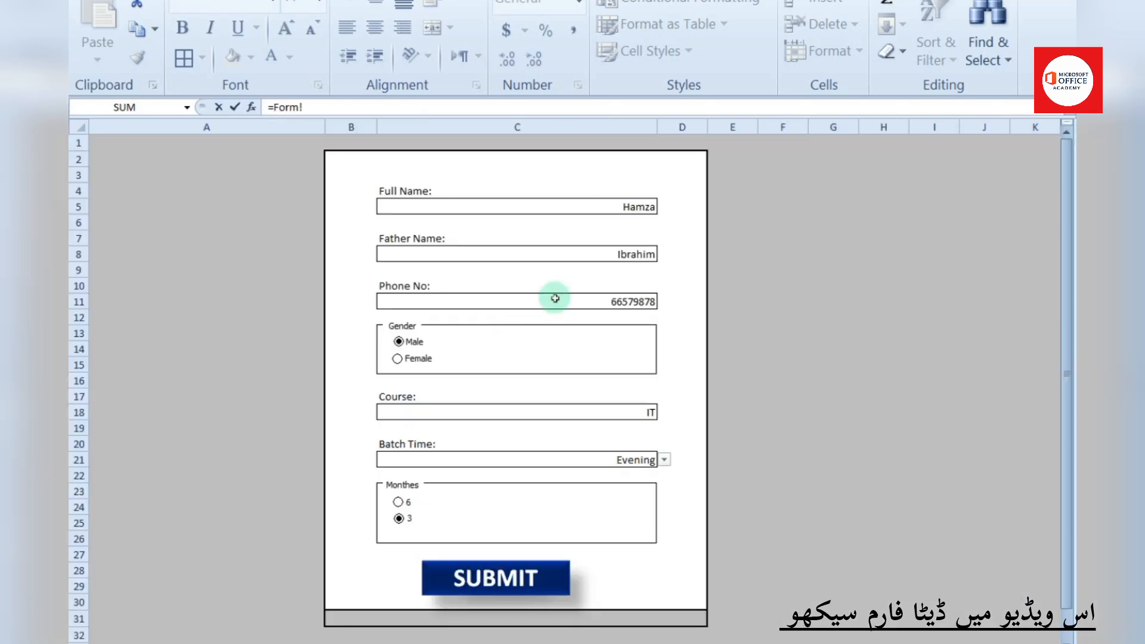
click(601, 253)
key(Return)
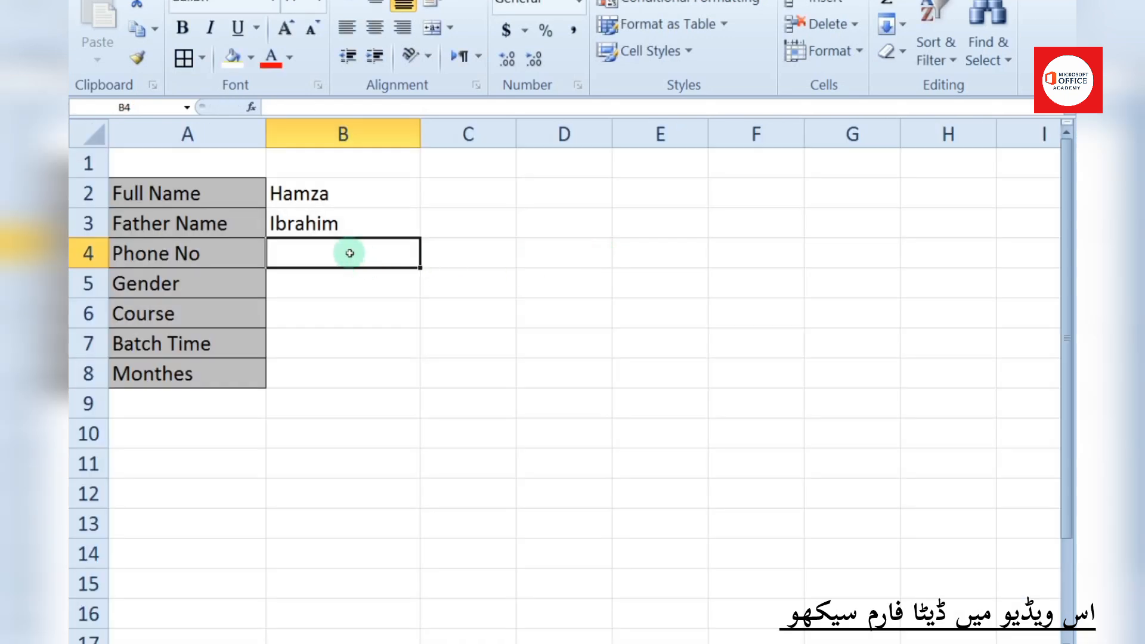
text(=)
key(ctrl+Page_Down)
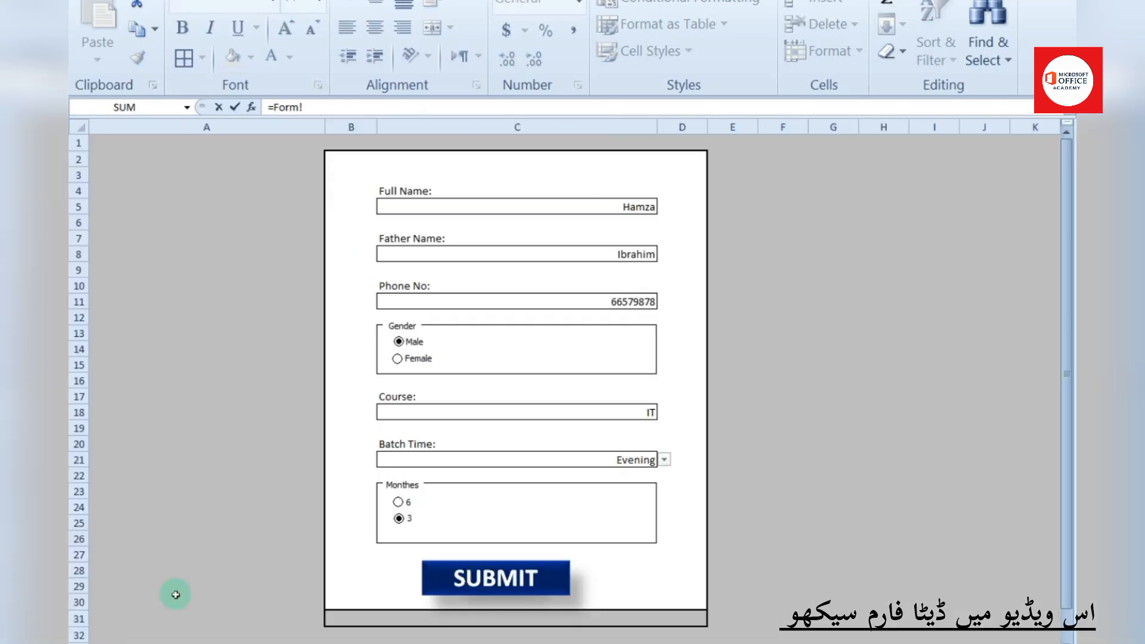
click(560, 300)
key(Return)
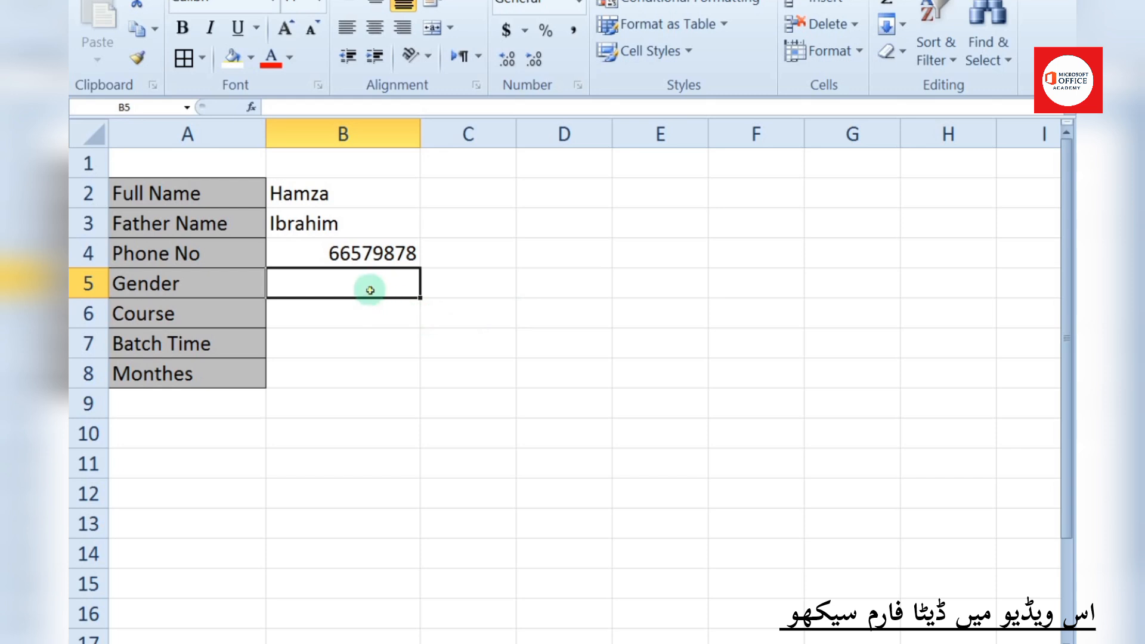
click(440, 283)
Set the Male option button's cell link to Sheet3!$C$5 in Format Control
click(133, 643)
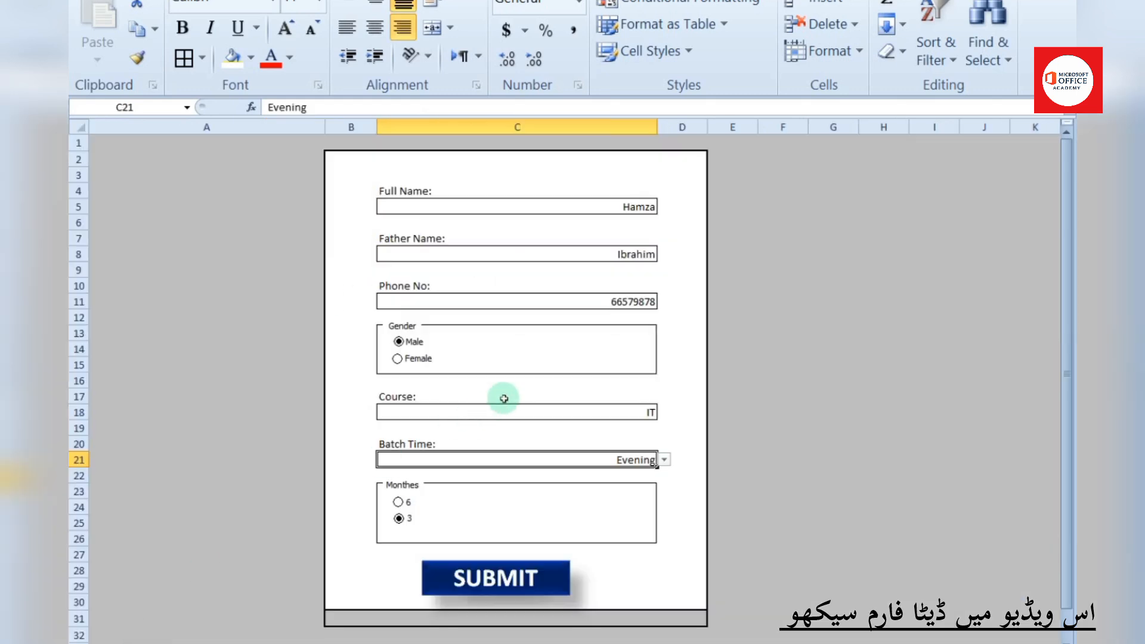
right_click(412, 347)
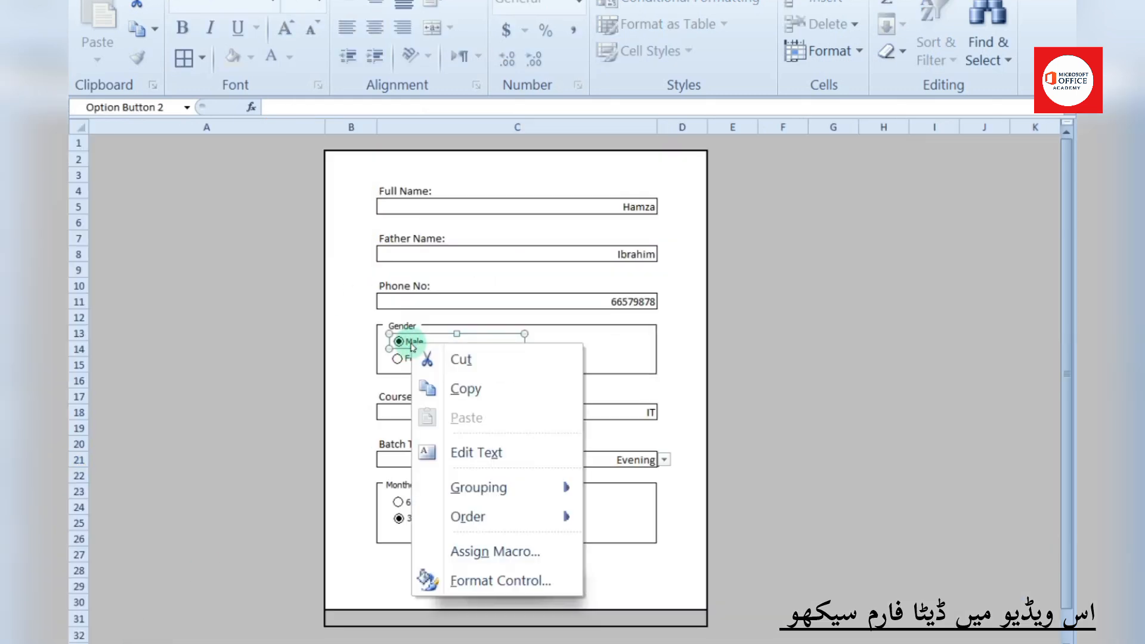
click(430, 580)
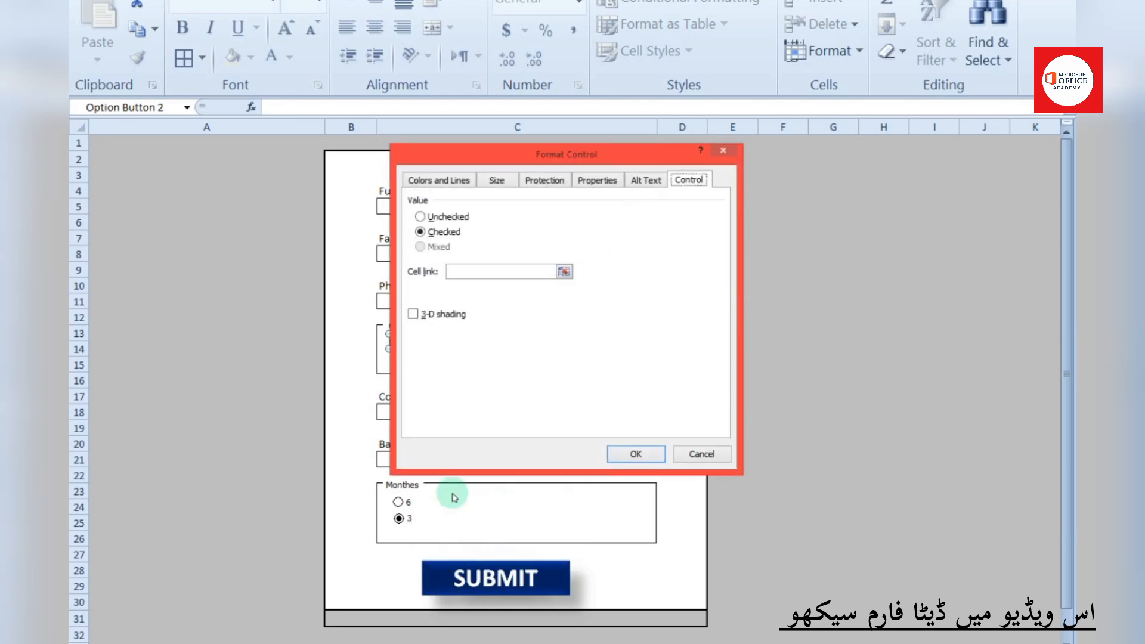
click(474, 273)
click(320, 640)
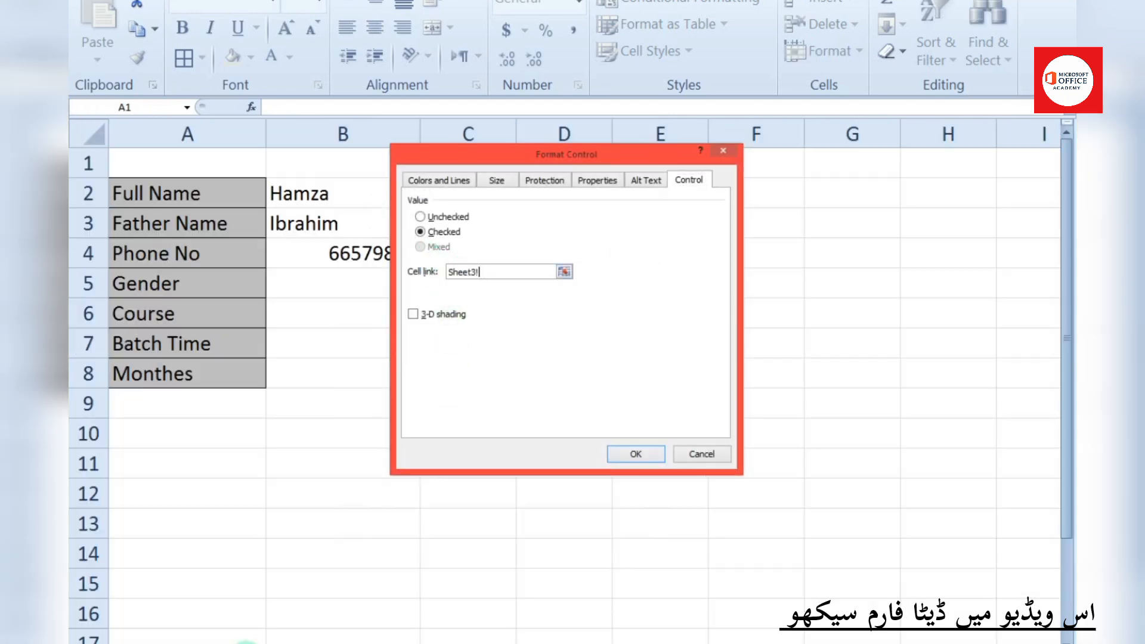
click(460, 281)
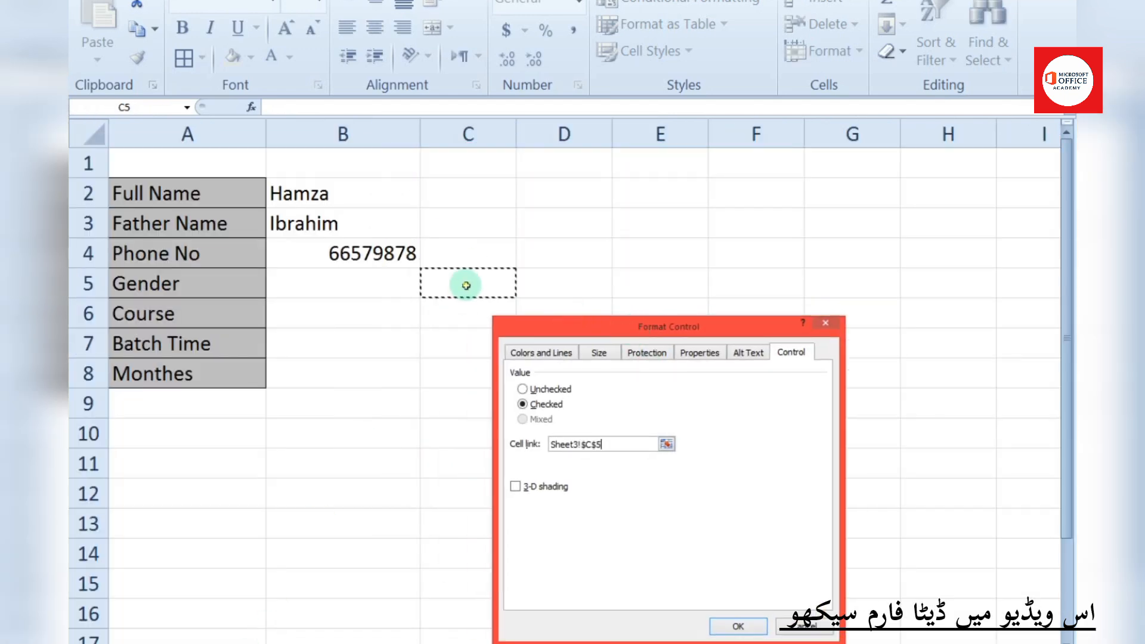
key(Return)
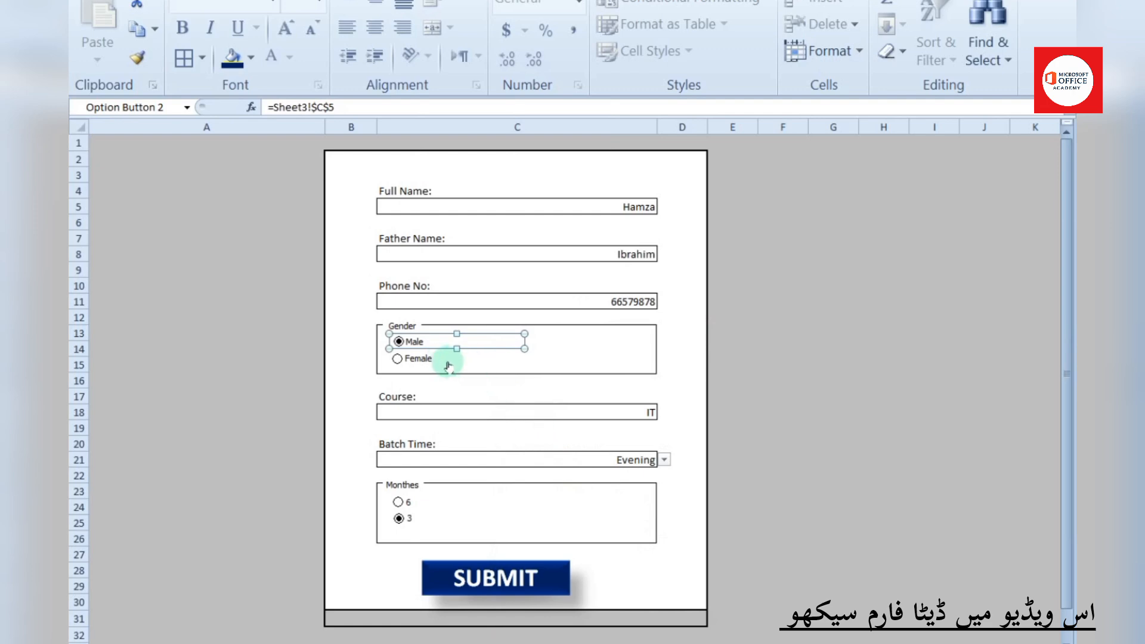
Test the Gender options: Female makes C5 show 2, Male makes it 1
click(243, 643)
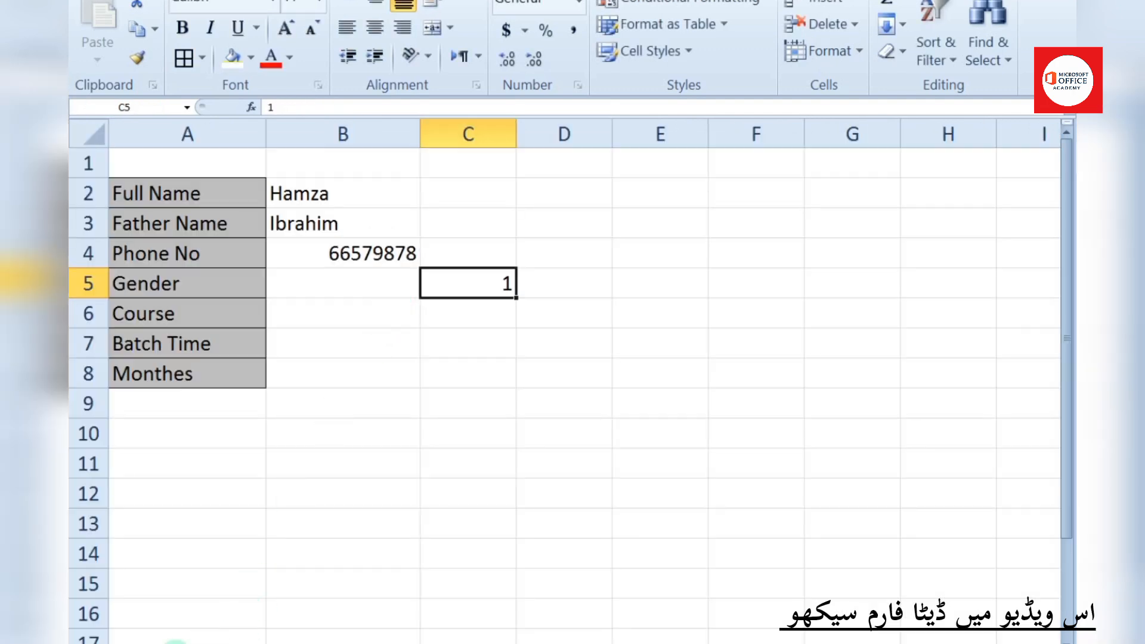
click(136, 642)
click(399, 359)
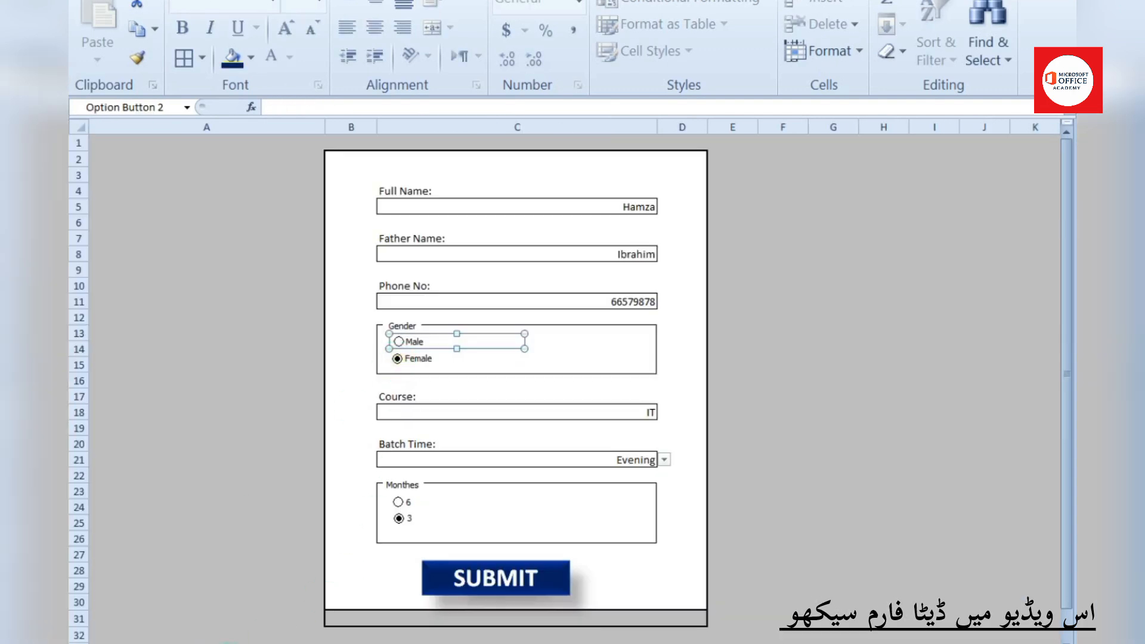
click(230, 642)
click(143, 642)
click(438, 380)
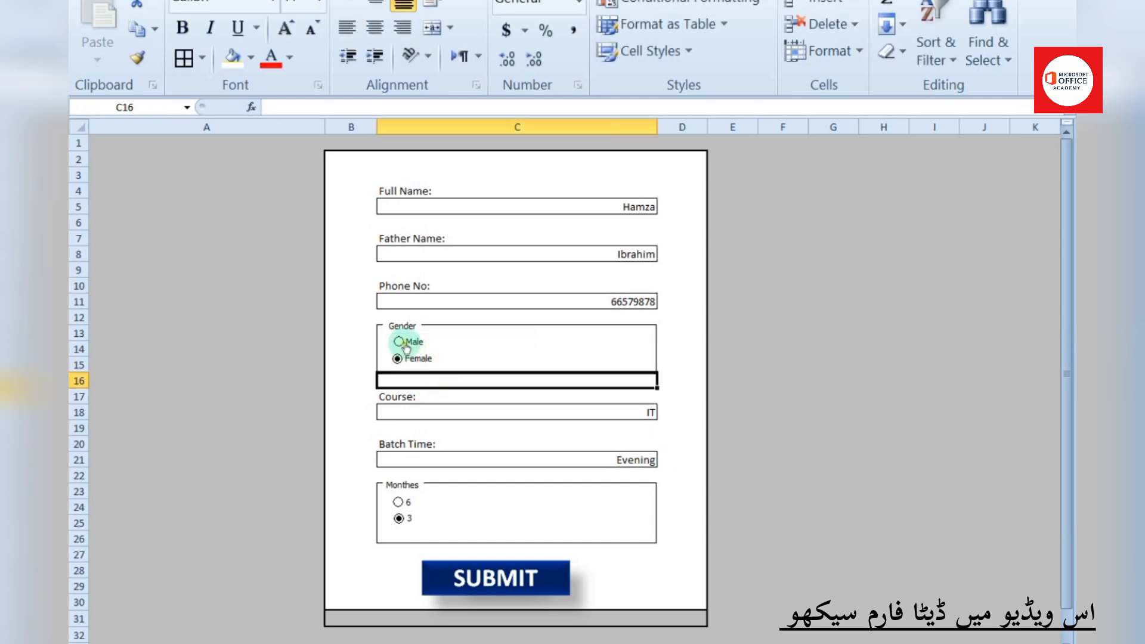
click(399, 342)
click(245, 637)
Enter =IF(C5=1,"Male","Female") in B5 so the Gender cell reads Male
click(364, 289)
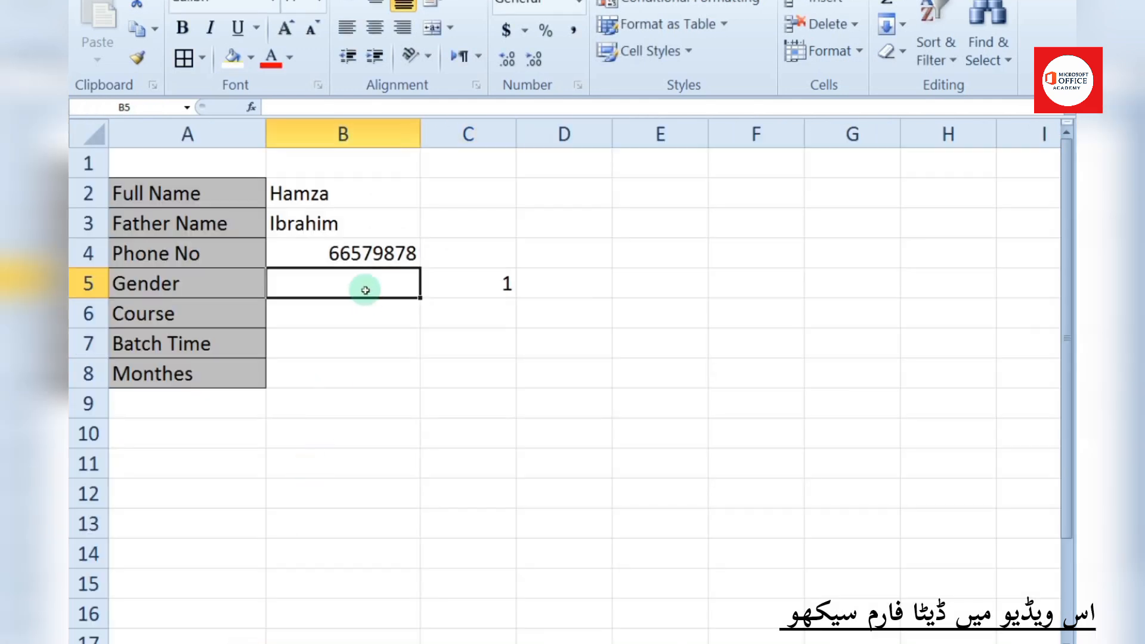
text(=if)
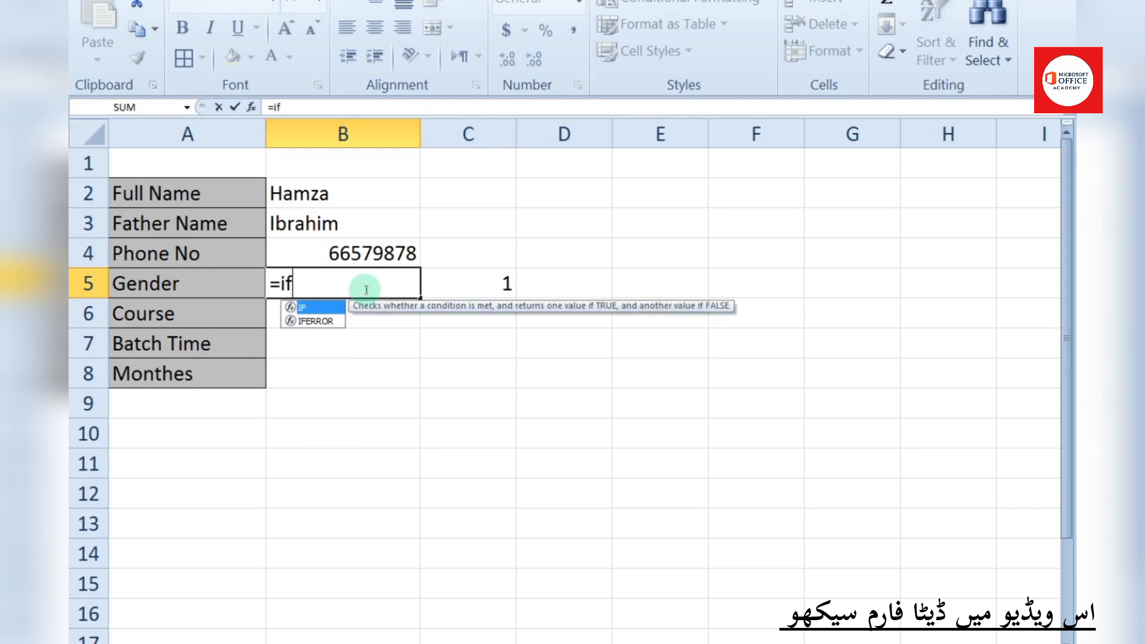
key(Tab)
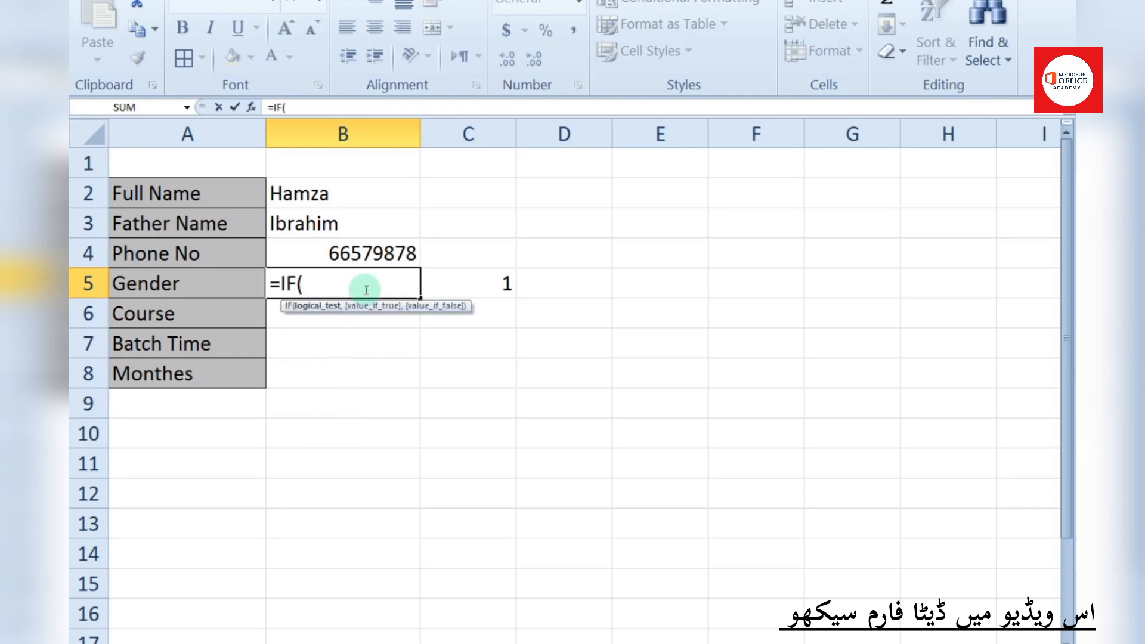
click(506, 284)
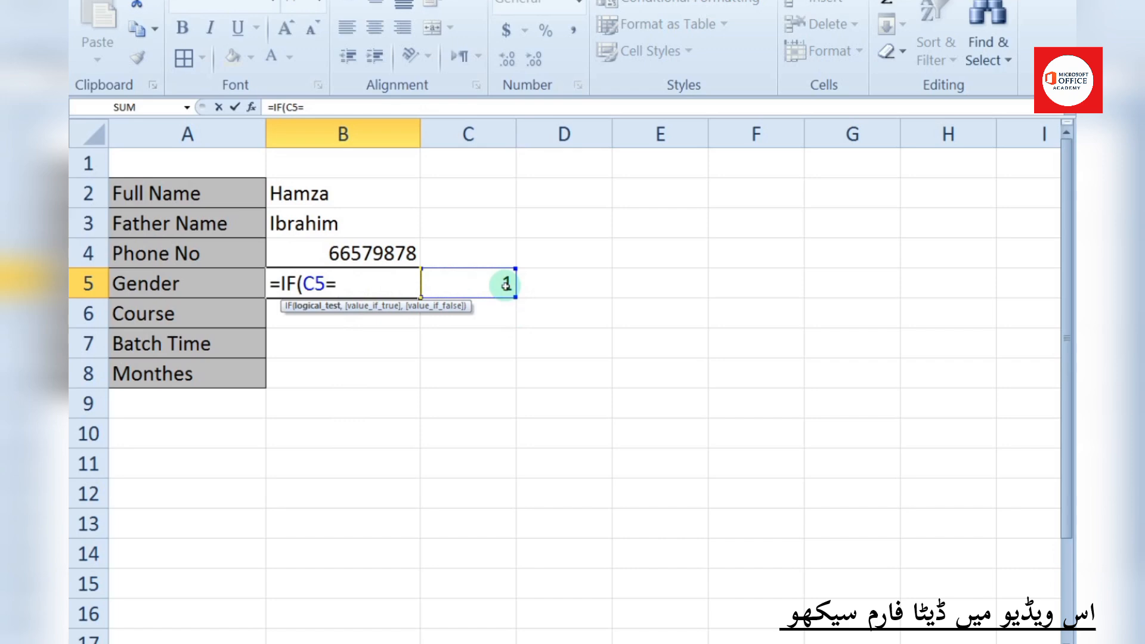
text(=1,"Mal)
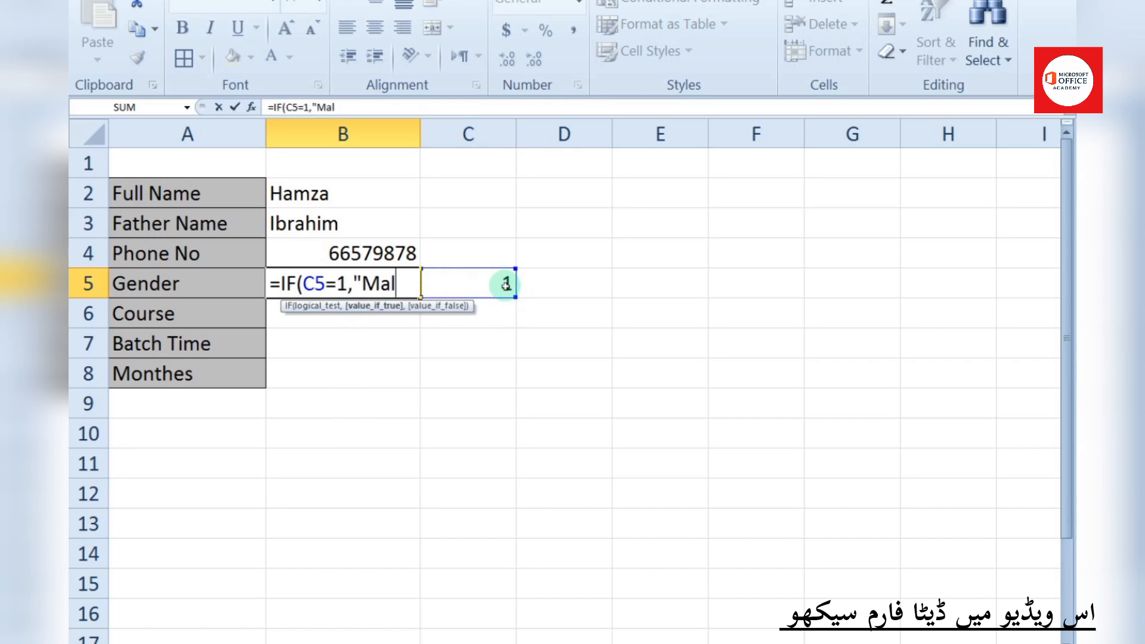
text(e","Female")
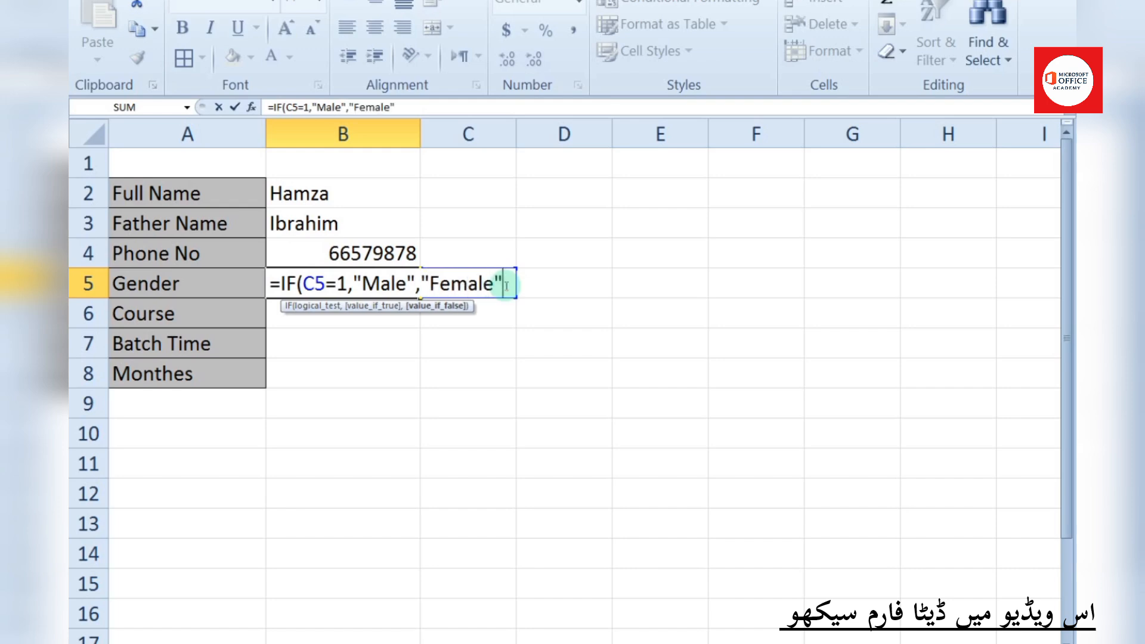
key(Return)
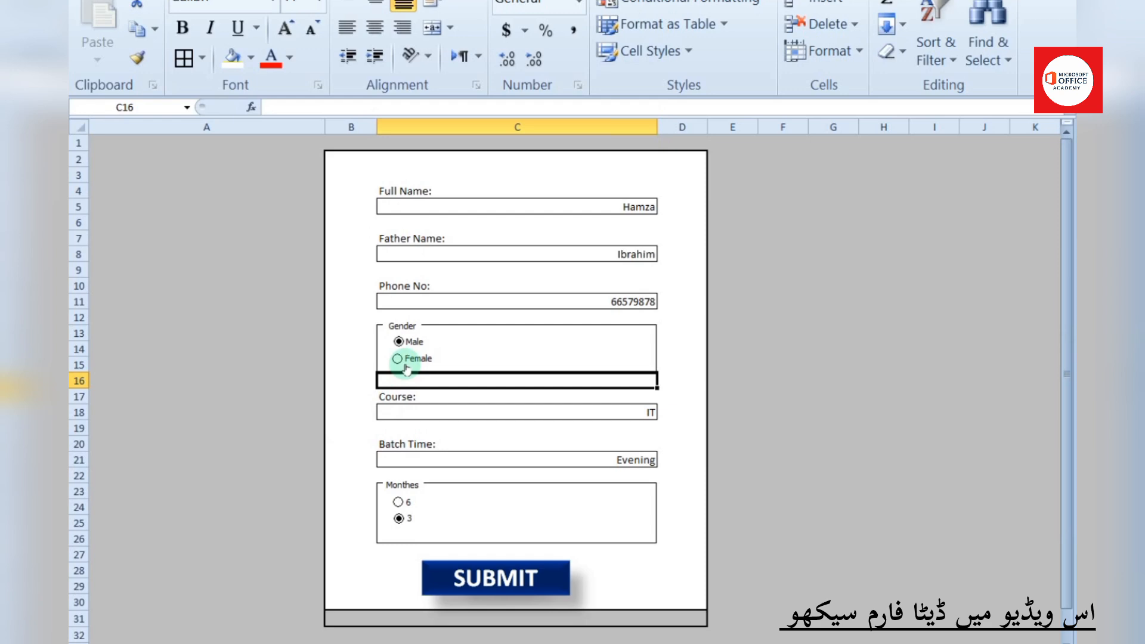
Select Female on the form and link B6 to the form's Course with =Form!C18
click(397, 359)
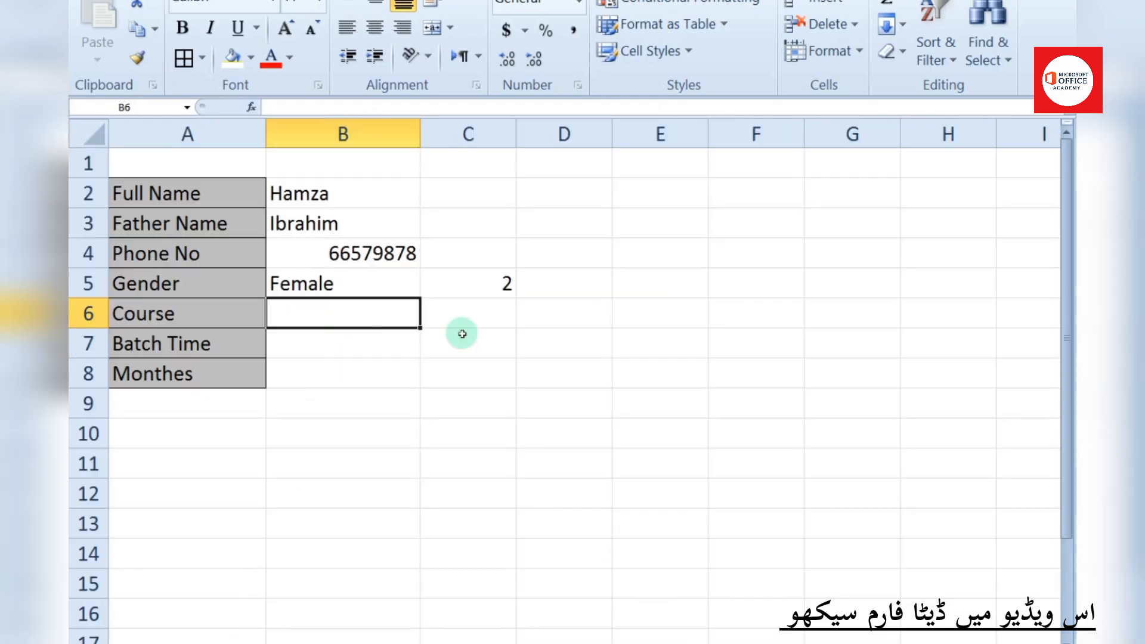
click(1045, 643)
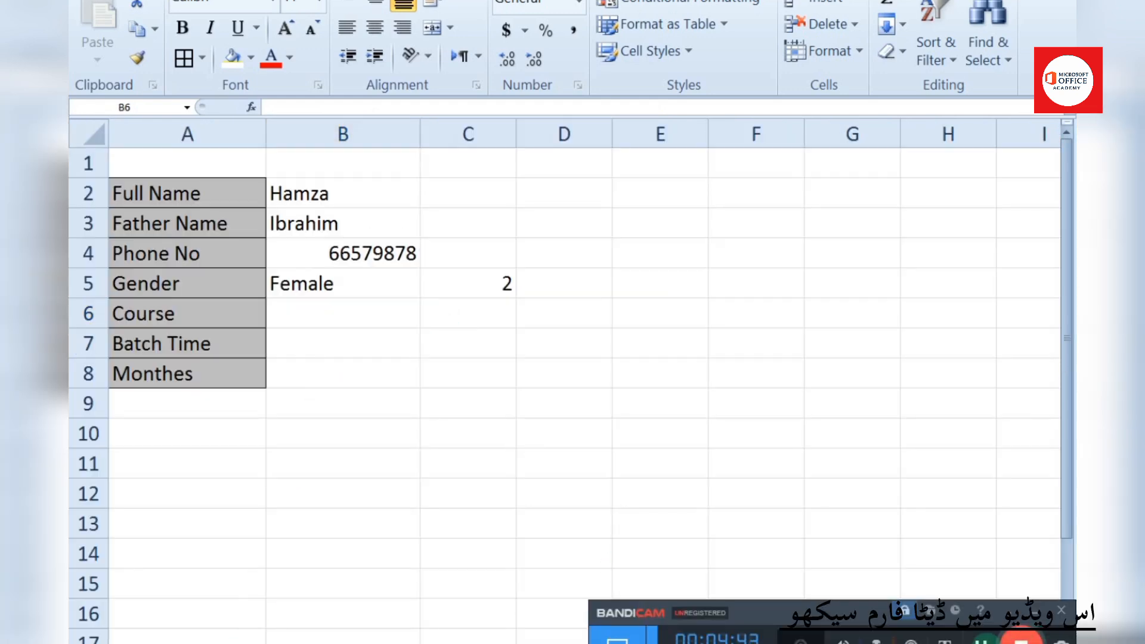
click(1036, 613)
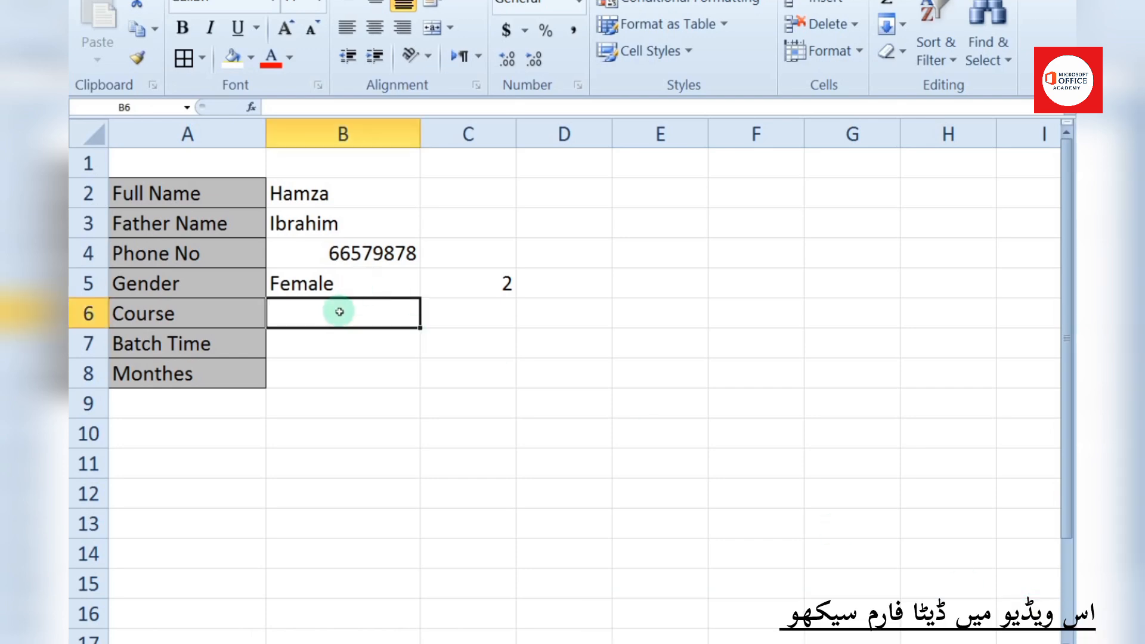
text(=)
key(ctrl+Page_Up)
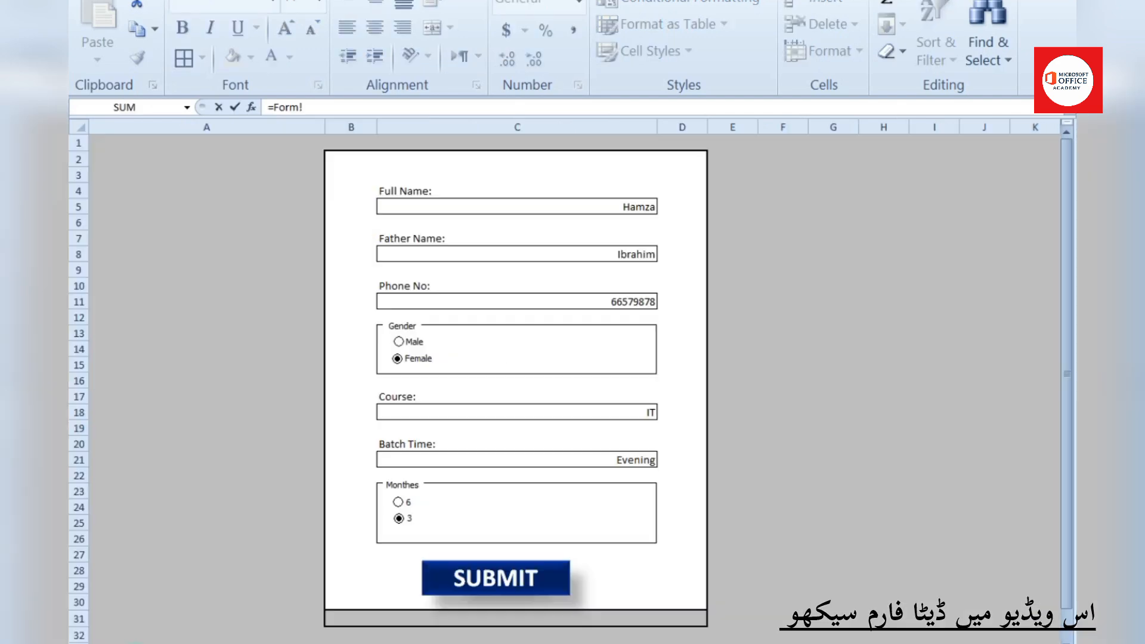
click(564, 415)
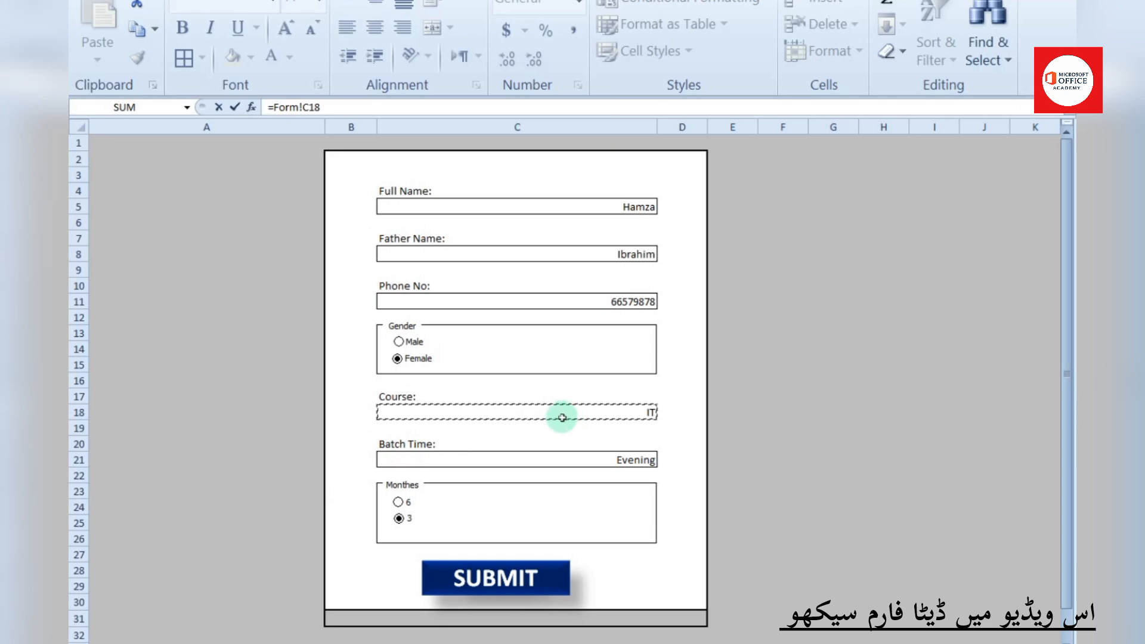
key(Return)
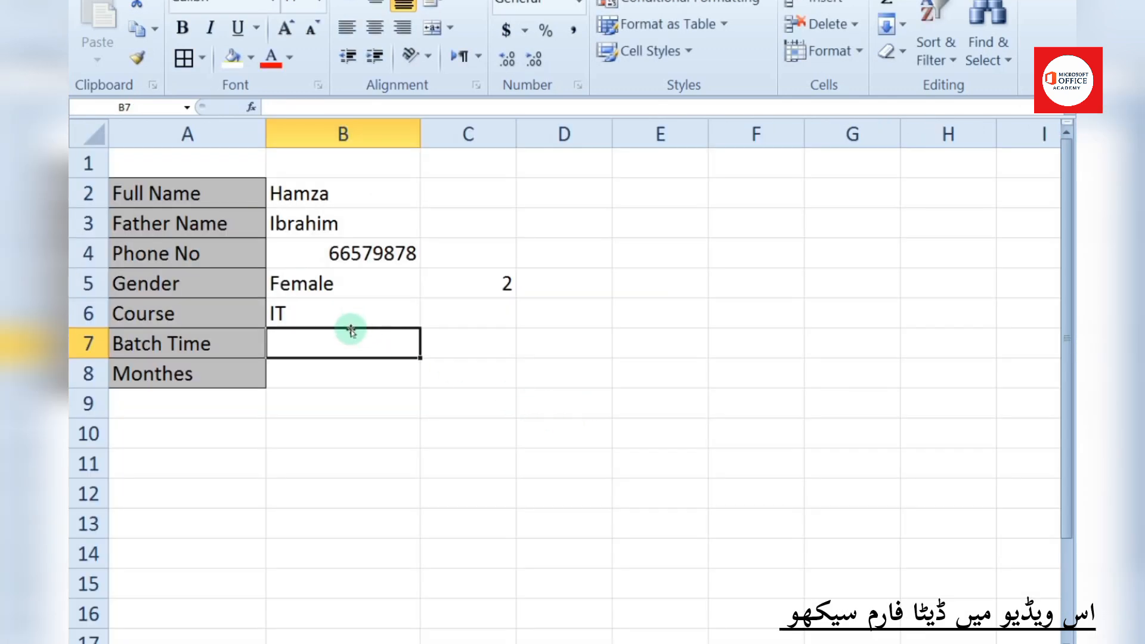
Link B7 to the form's Batch Time with =Form!C21, showing Evening
text(=)
click(134, 639)
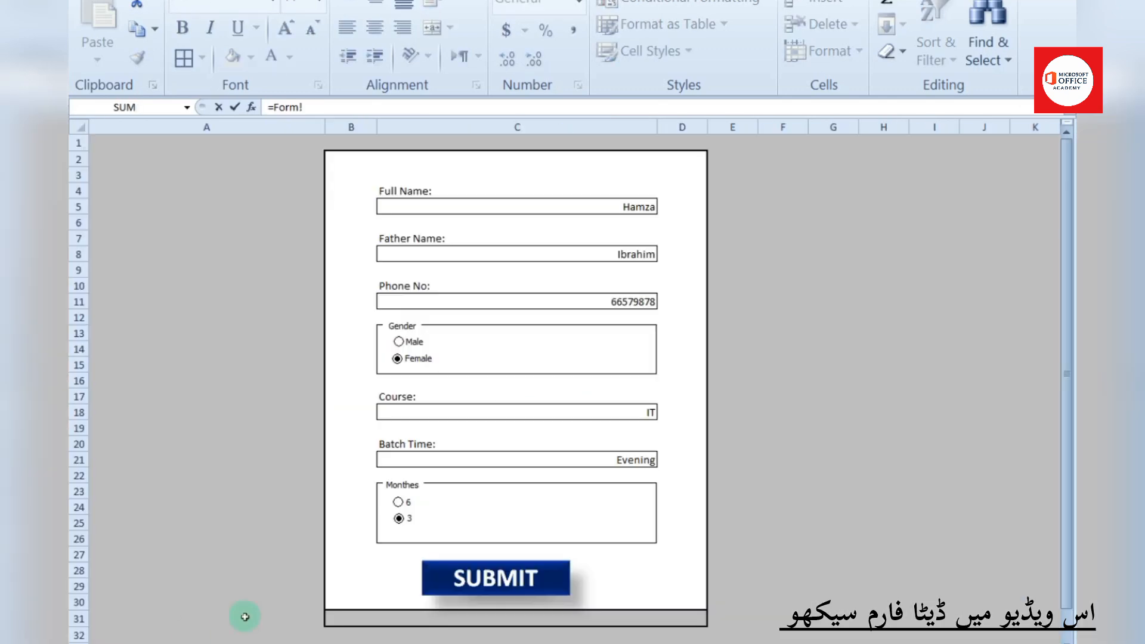
click(589, 458)
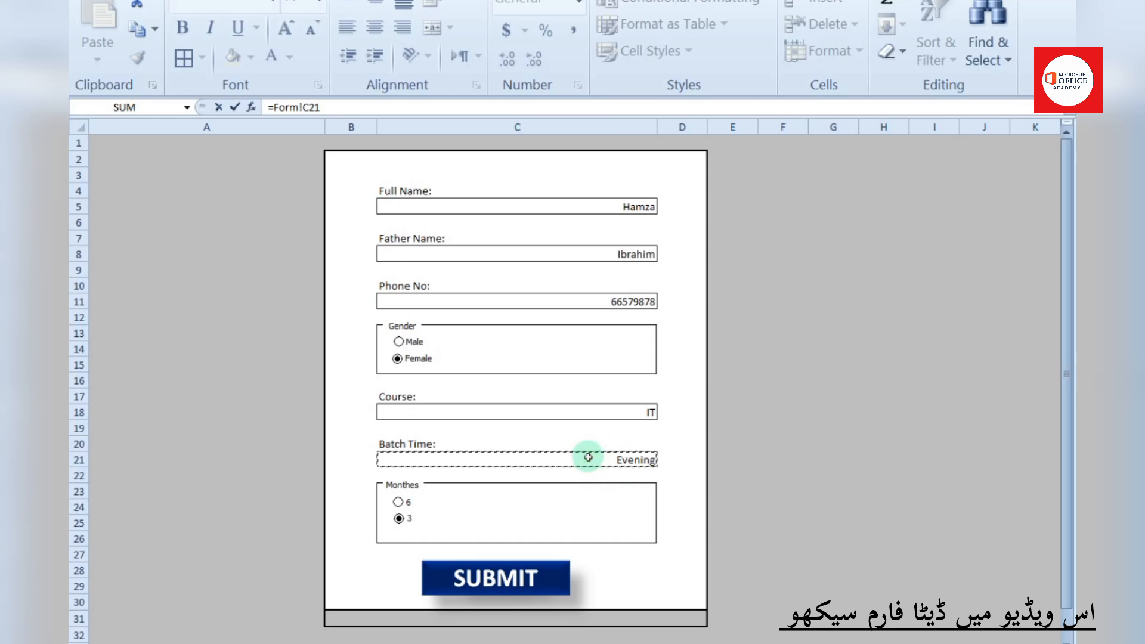
key(Return)
scroll(345, 373, up, 3)
Set the Monthes option buttons' cell link to Sheet3!$C$8, which now reads 2
click(457, 374)
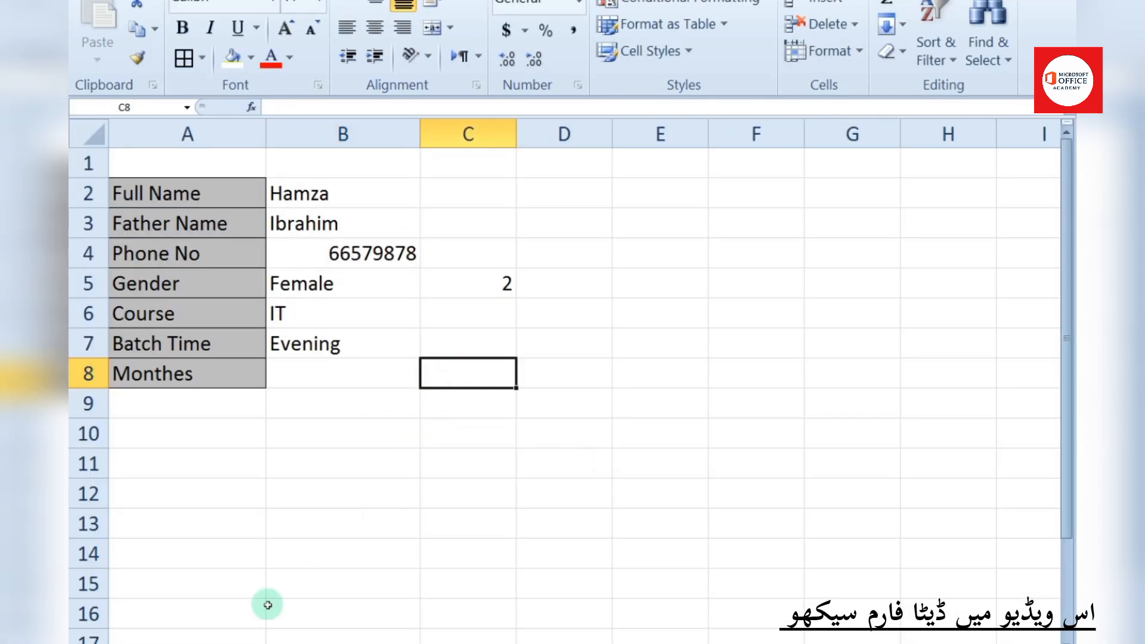
click(143, 641)
right_click(400, 503)
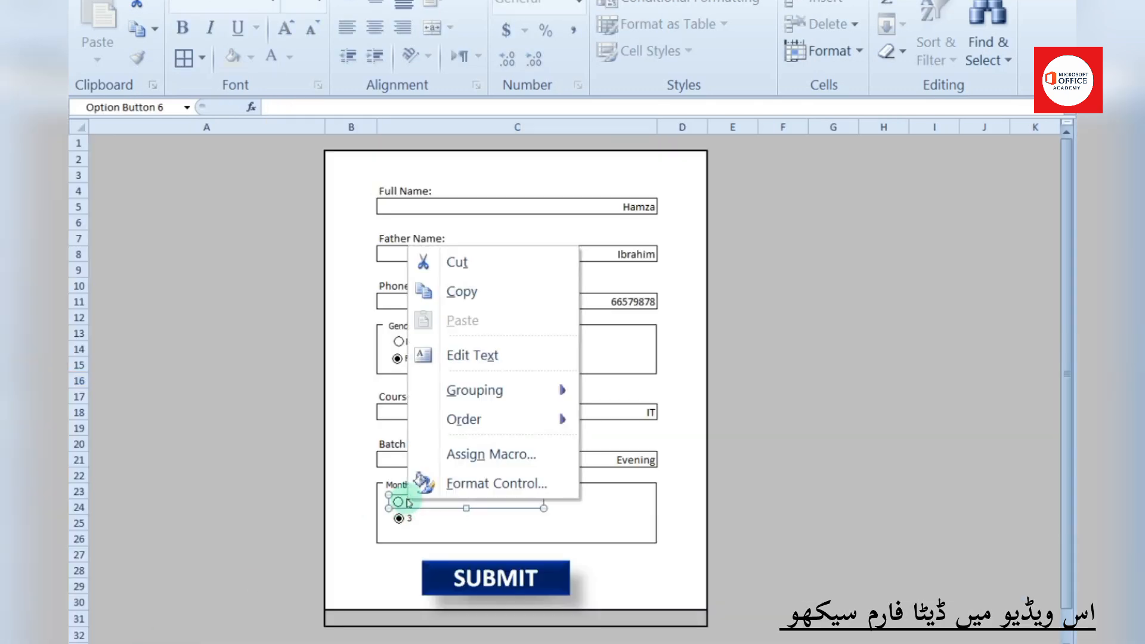
click(498, 481)
click(570, 443)
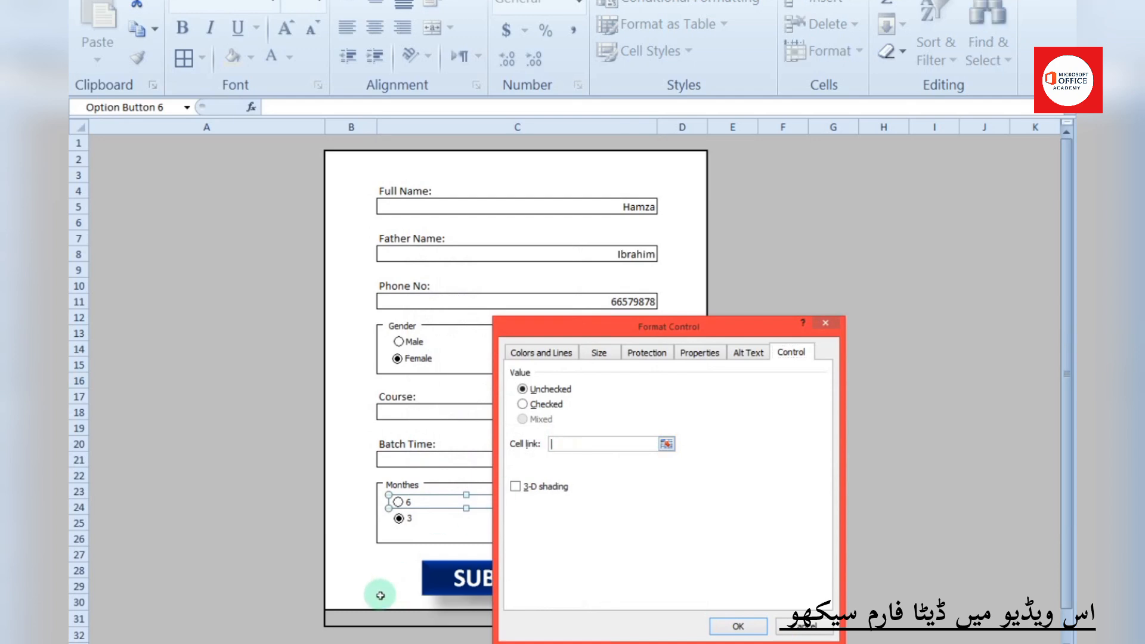
click(247, 640)
click(465, 375)
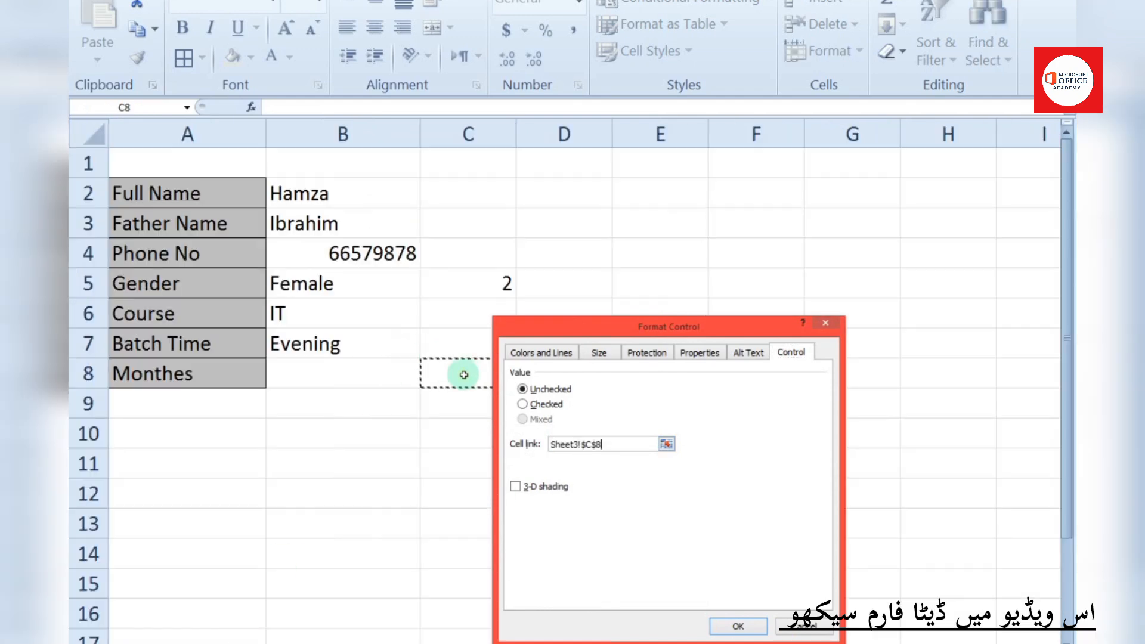
click(738, 624)
click(247, 642)
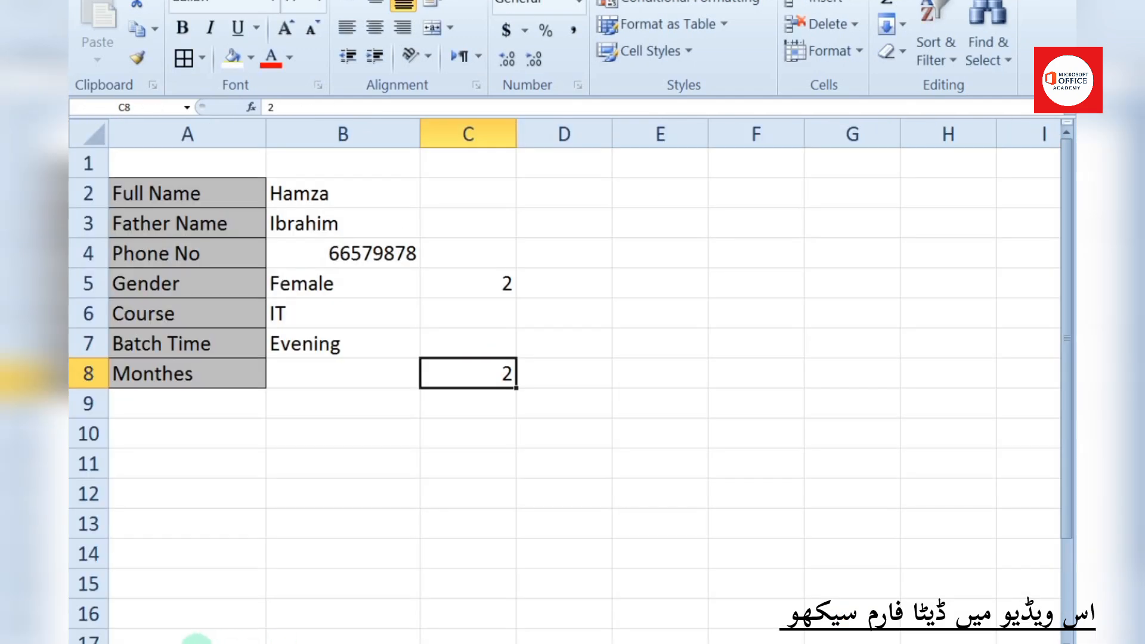
click(392, 377)
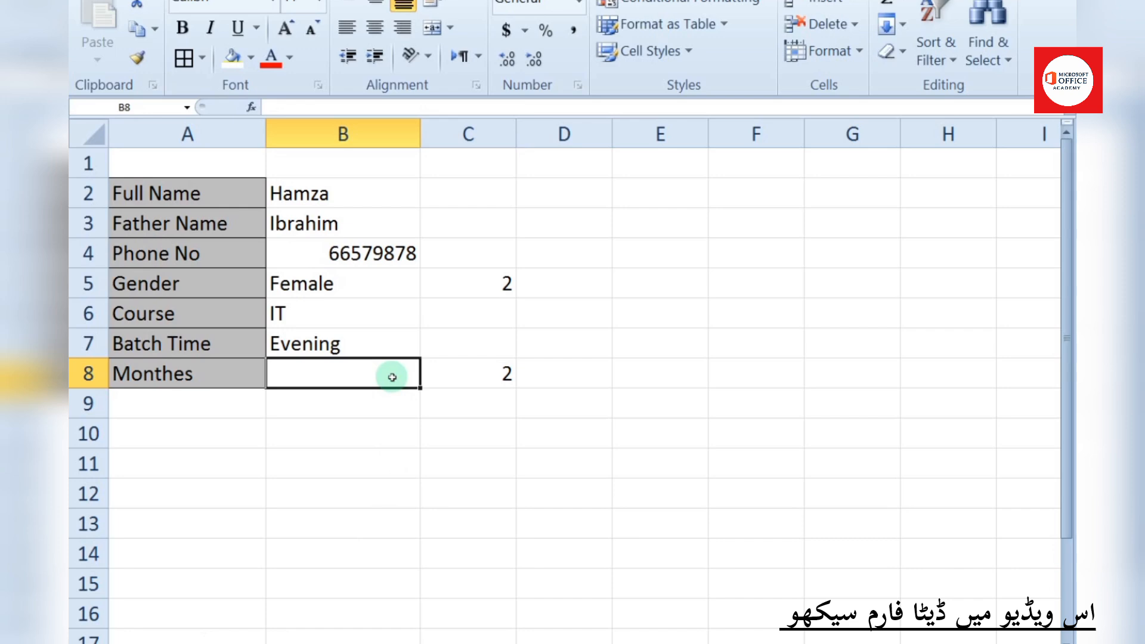
Enter =IF(C8=1,"6","3") in B8, accepting Excel's proposed formula correction
text(=if)
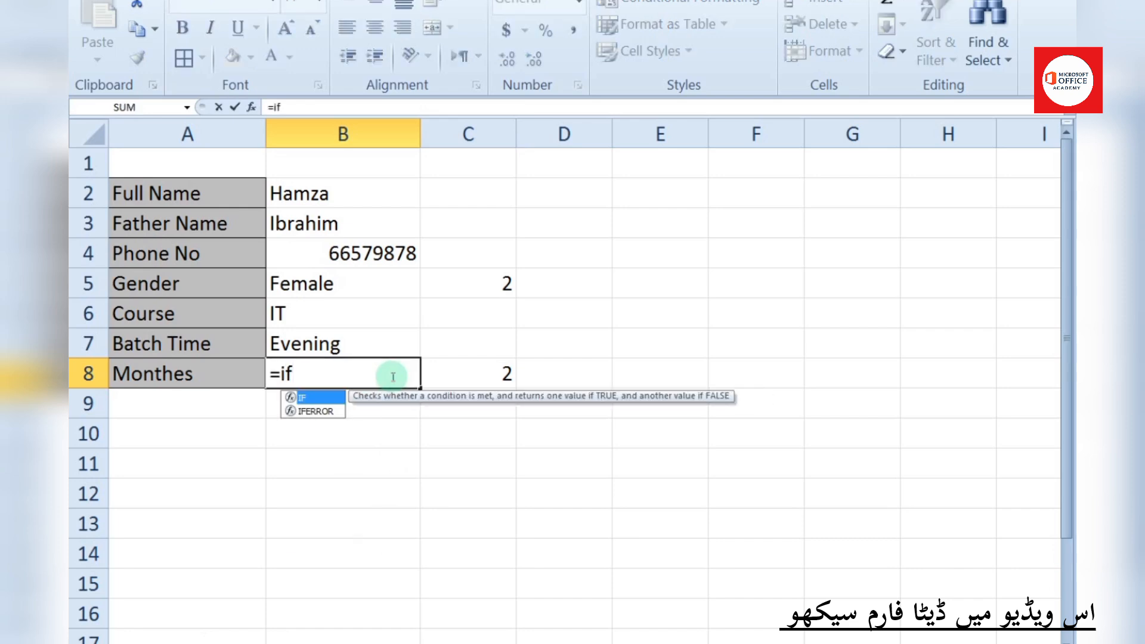
key(Tab)
click(457, 380)
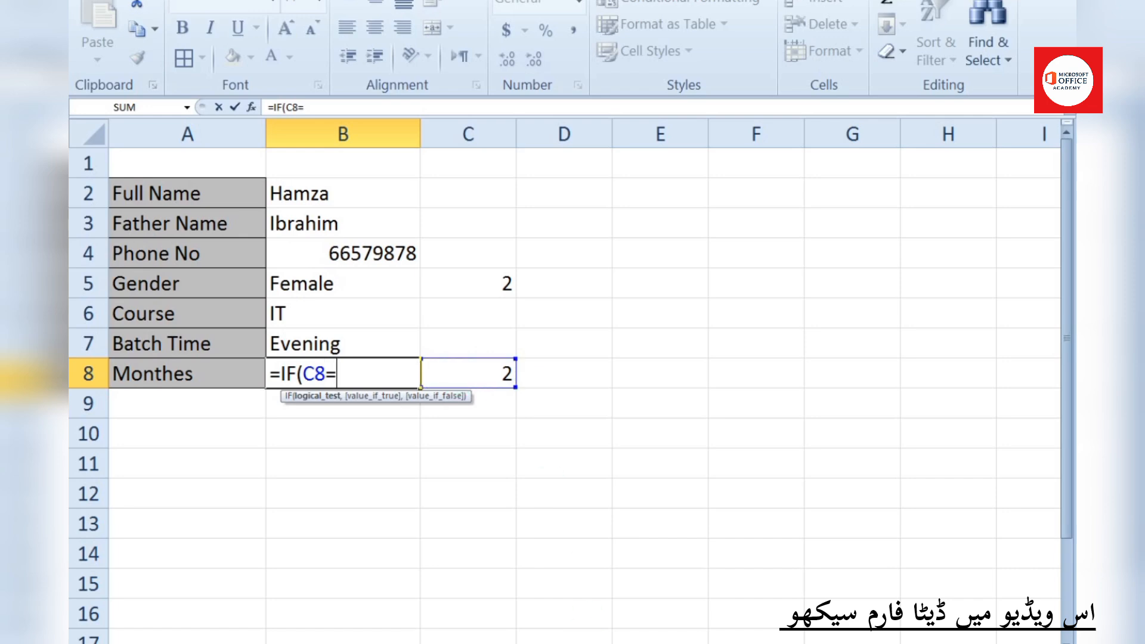
click(865, 643)
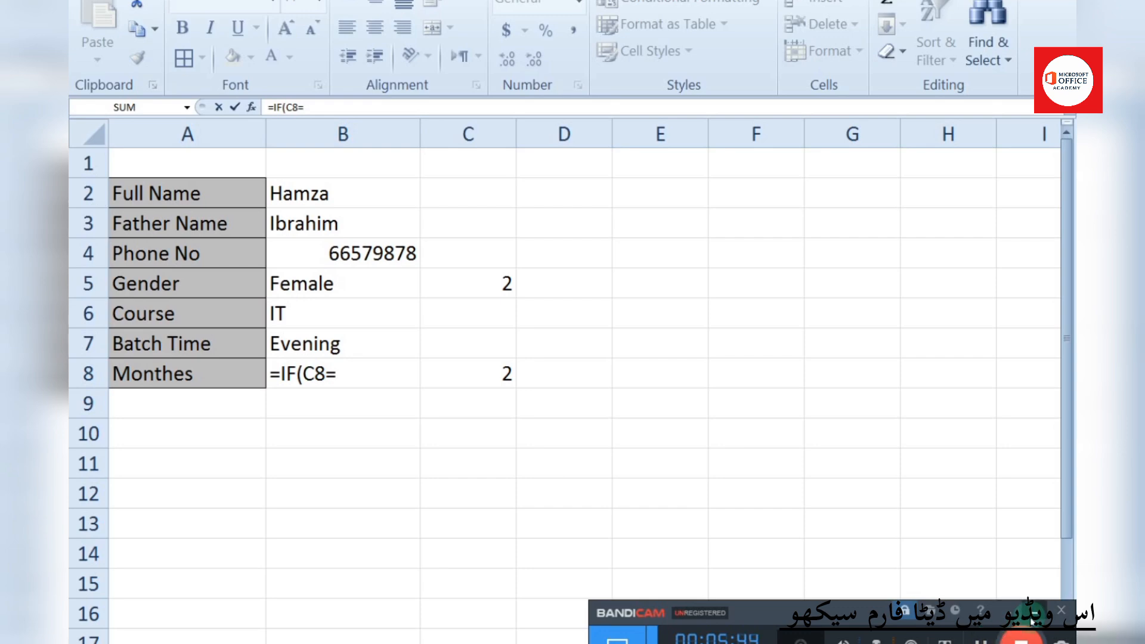
click(1062, 610)
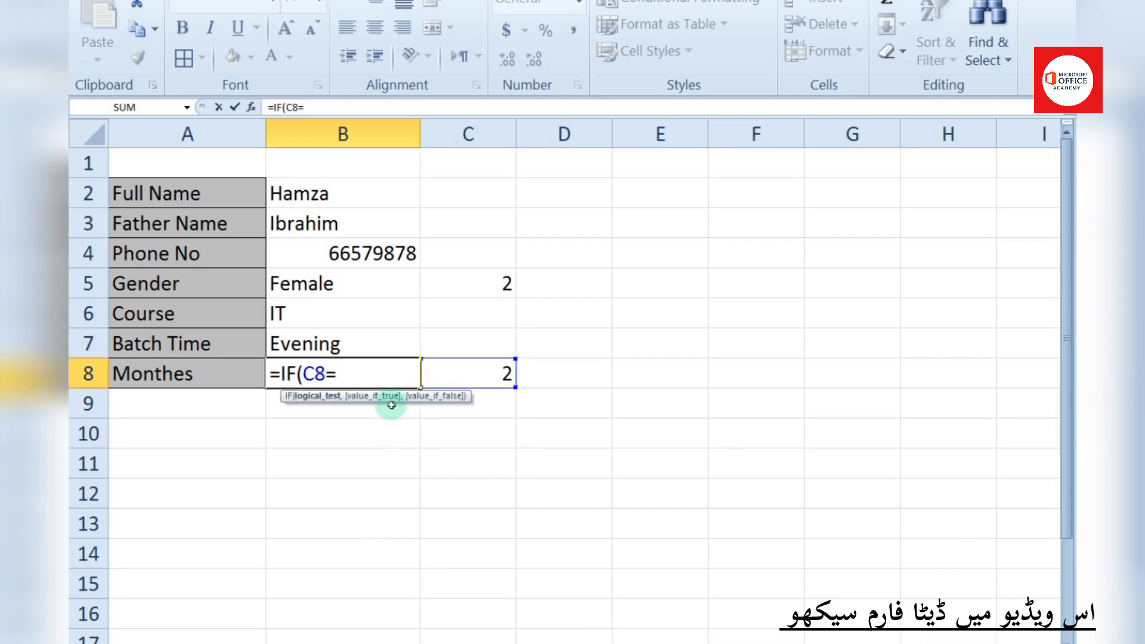
text(1)
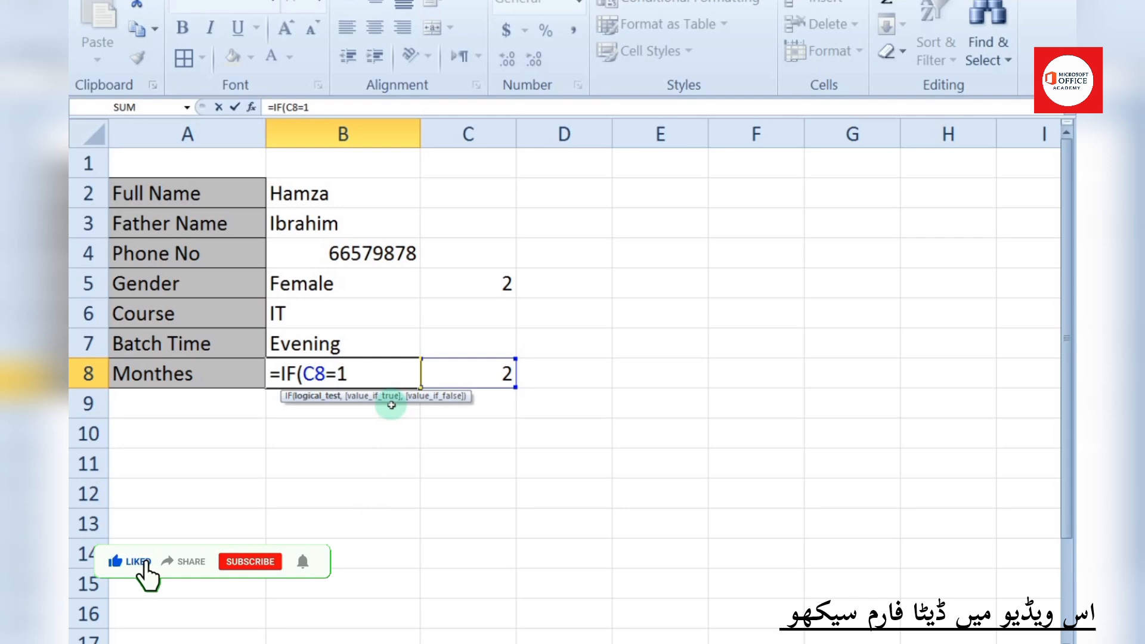
text(,"6","3)
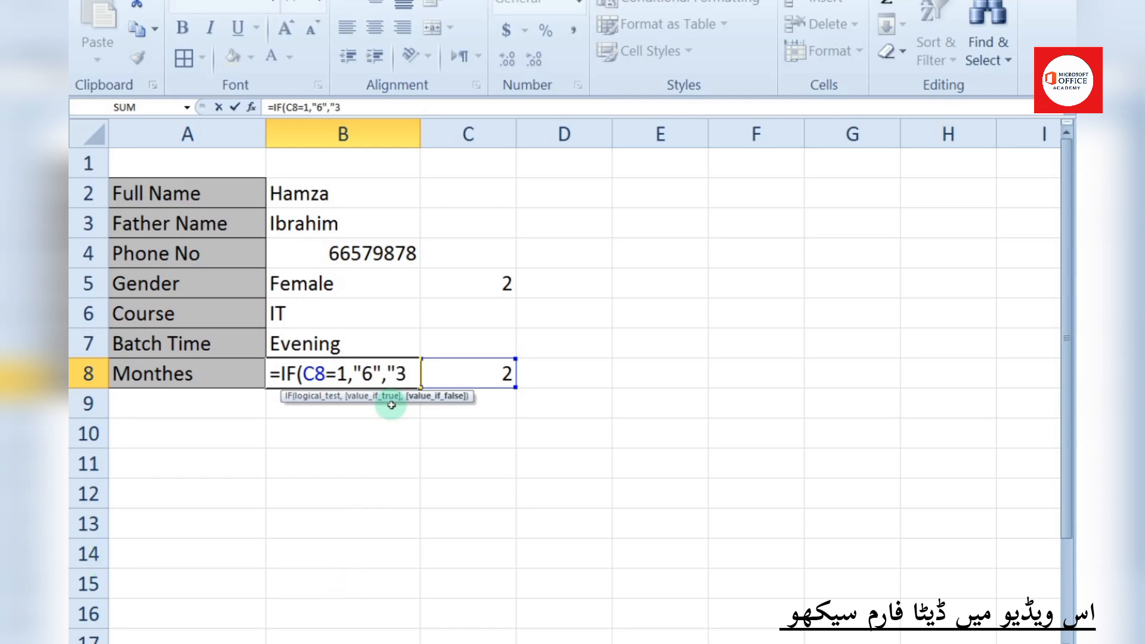
key(Up)
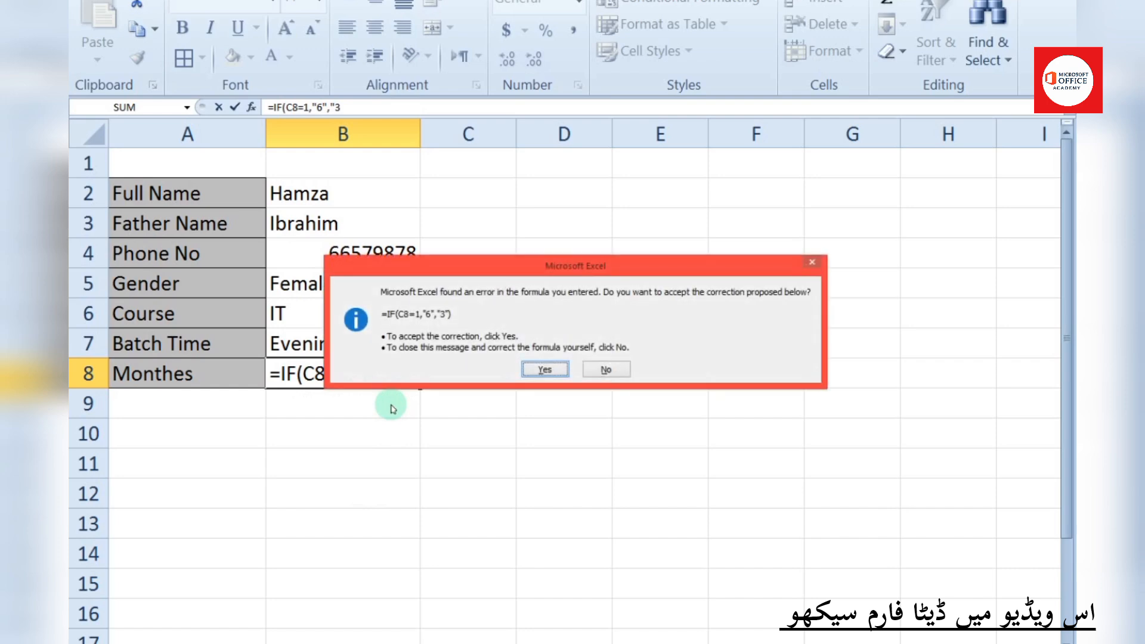
key(Return)
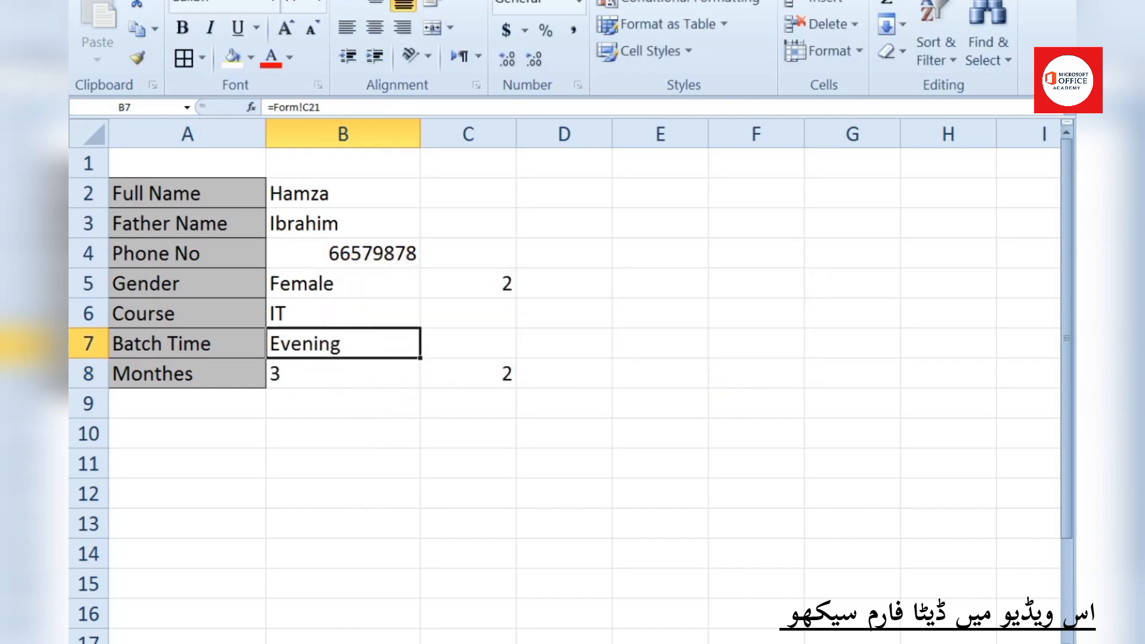
Choose the 6-month option on the form so B8 shows 6
click(185, 643)
click(385, 550)
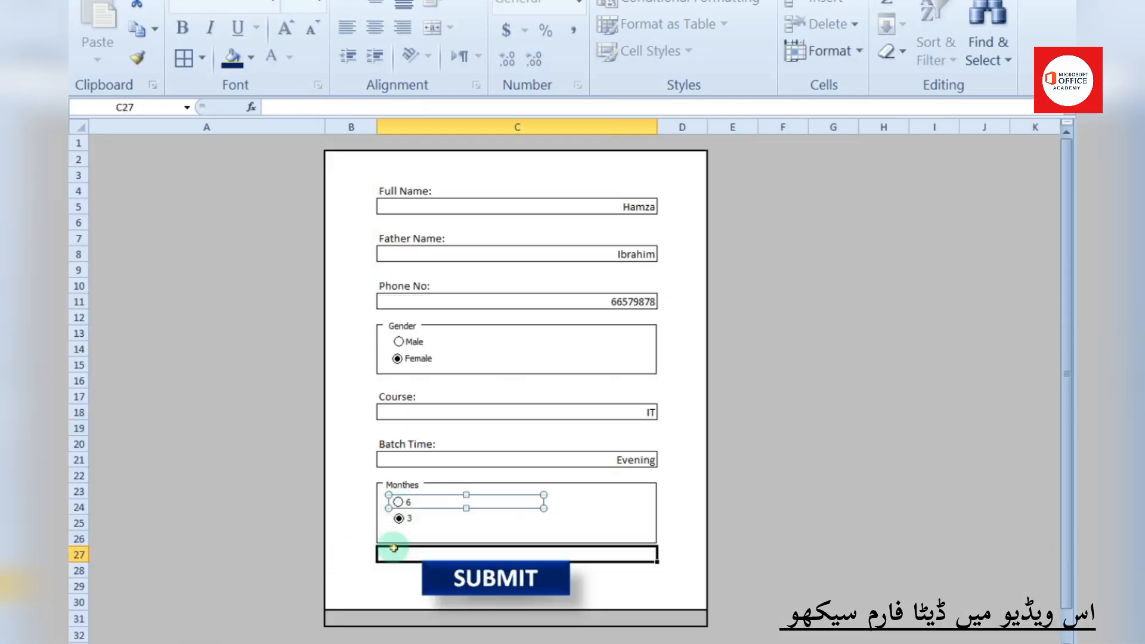
click(259, 627)
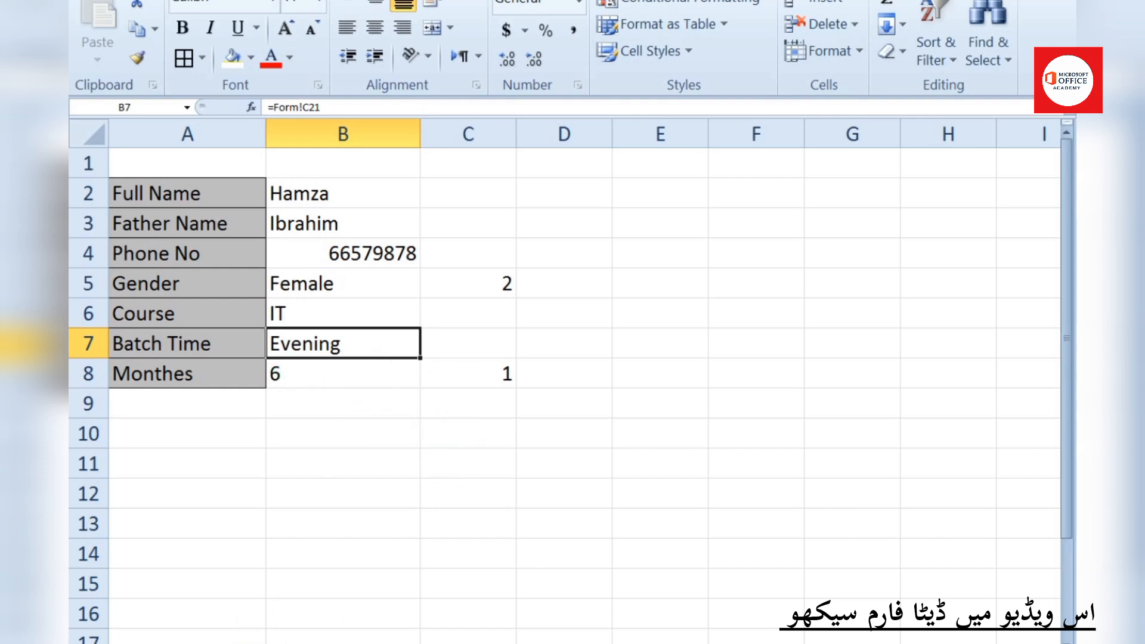
click(322, 643)
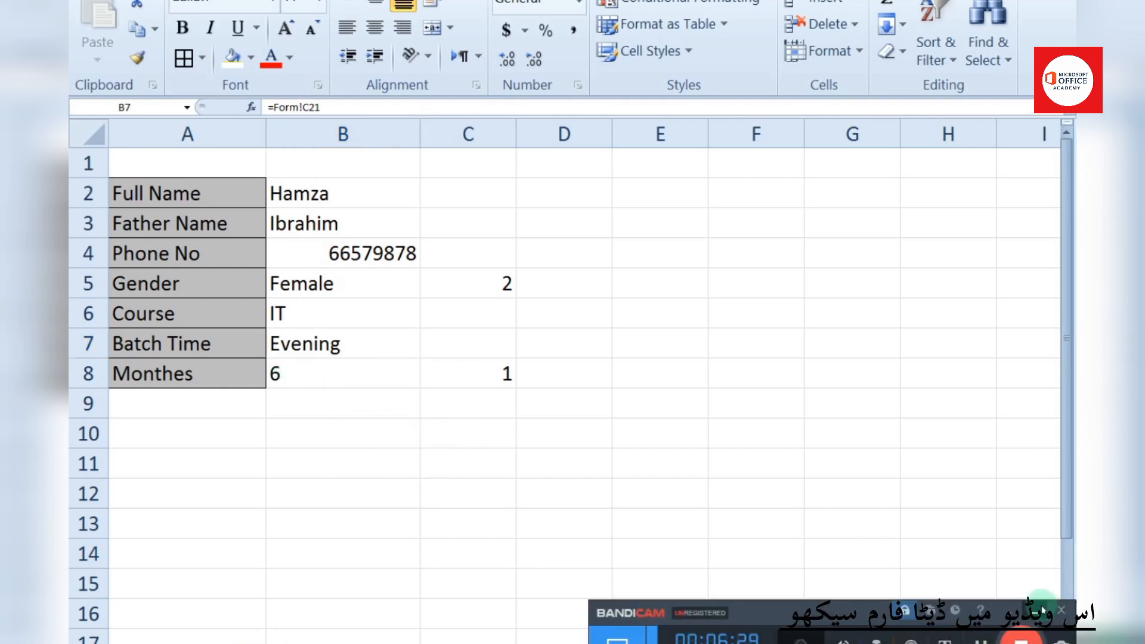
click(1039, 610)
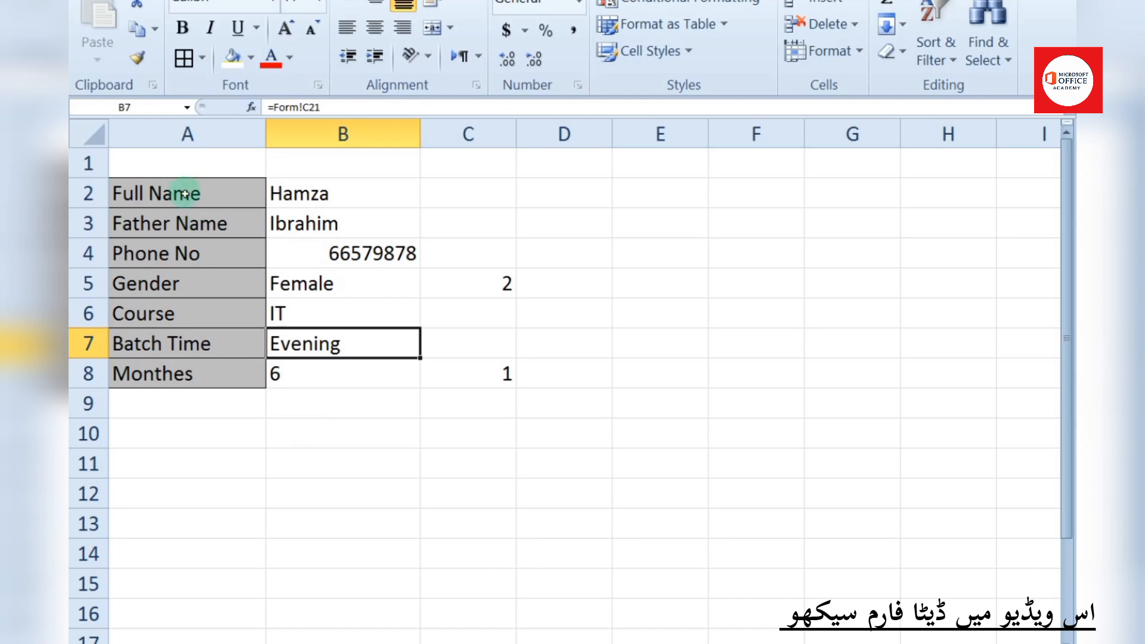
drag(185, 194, 184, 370)
Copy the field labels A2:A8 to C2 on the blank sheet, then undo the vertical paste
right_click(176, 230)
click(227, 271)
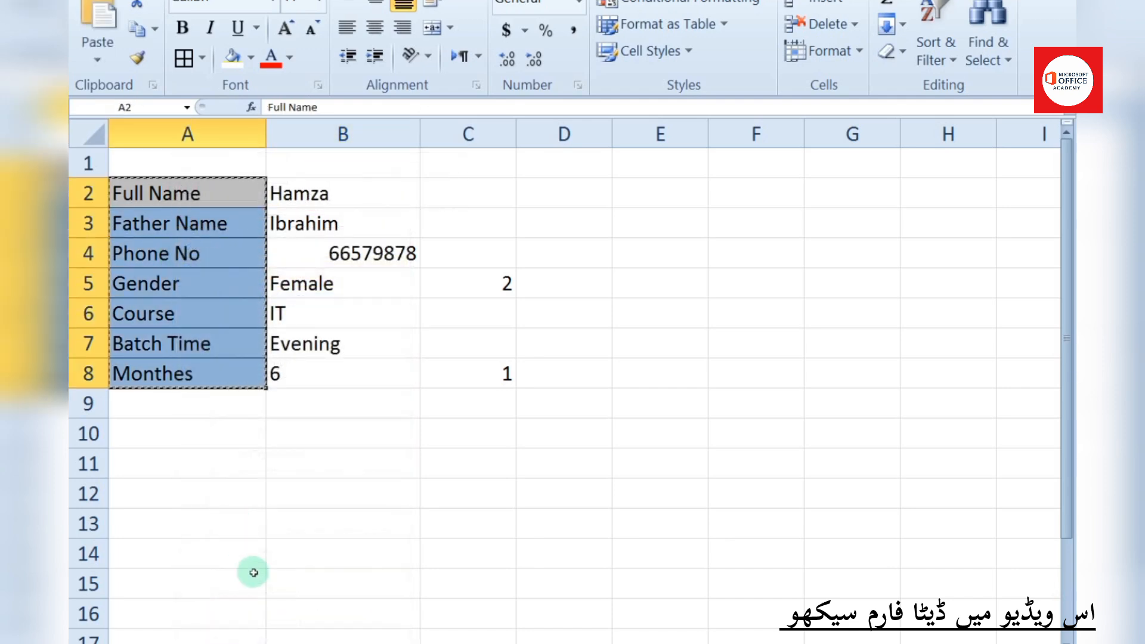
click(224, 641)
click(227, 157)
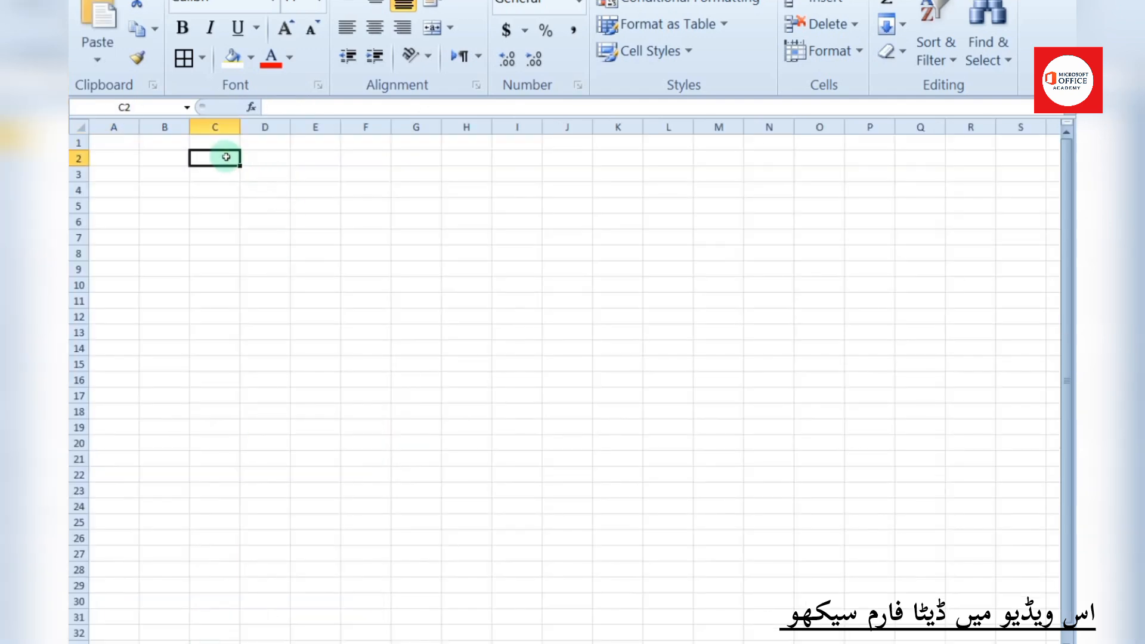
right_click(227, 157)
click(275, 257)
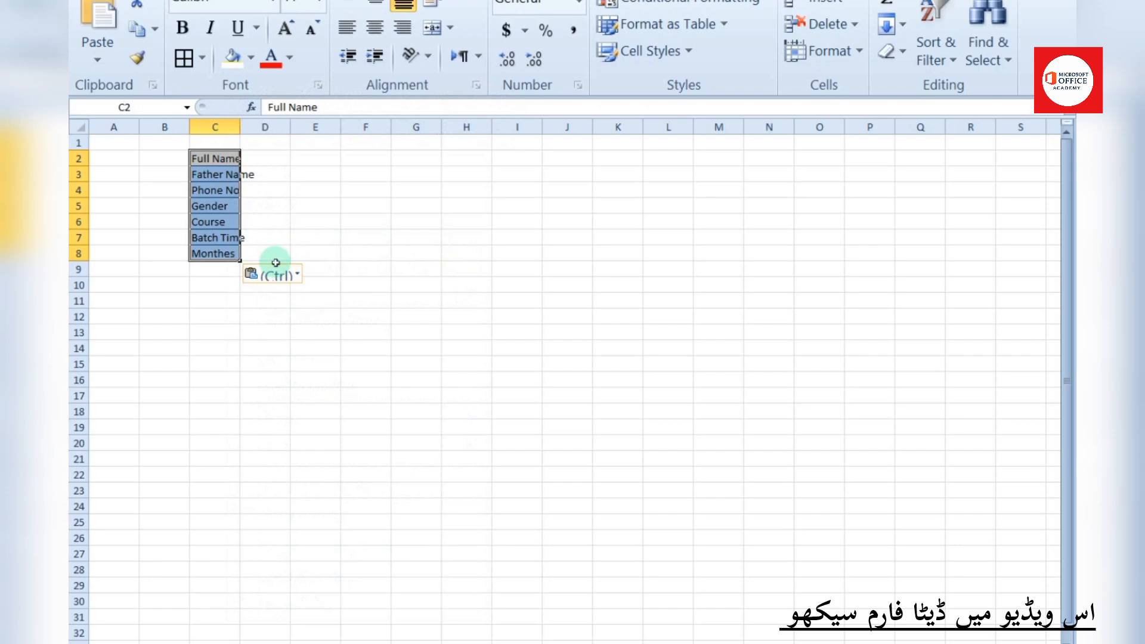
key(ctrl+z)
Paste Special the labels at C2 as values with Transpose, filling C2:I2
click(227, 158)
right_click(226, 158)
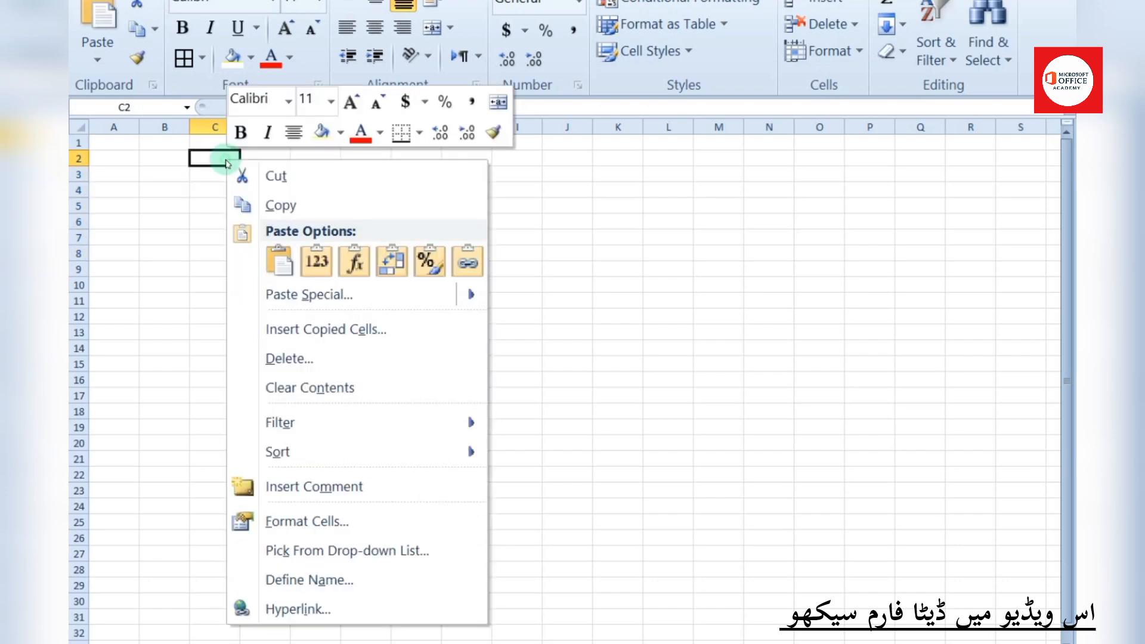
click(281, 292)
click(158, 226)
click(296, 361)
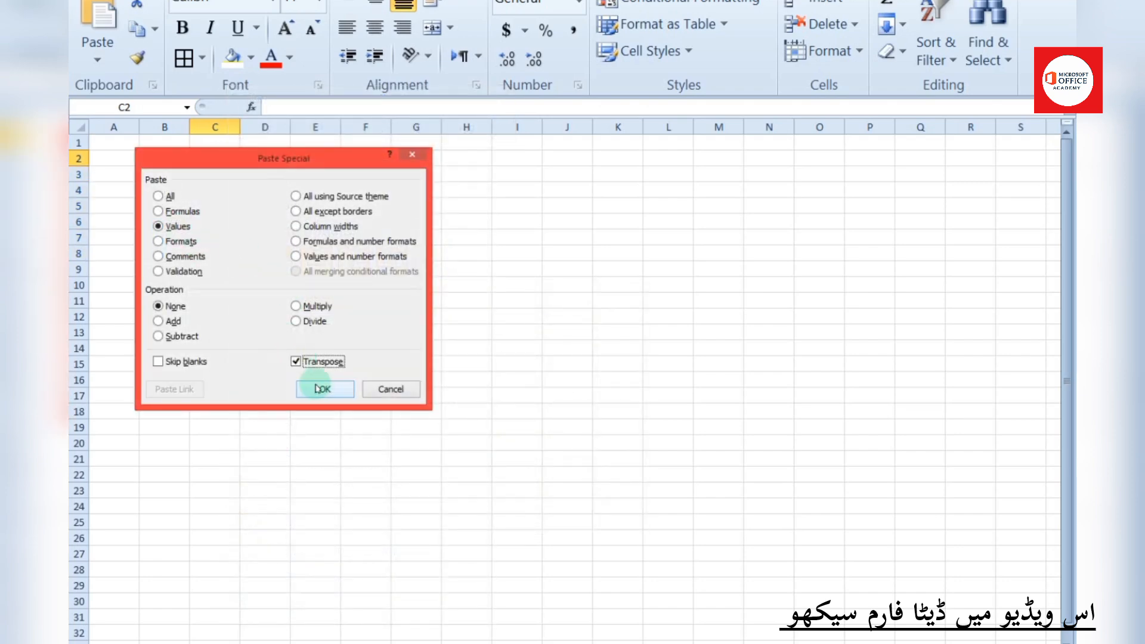
click(324, 389)
scroll(668, 451, up, 4)
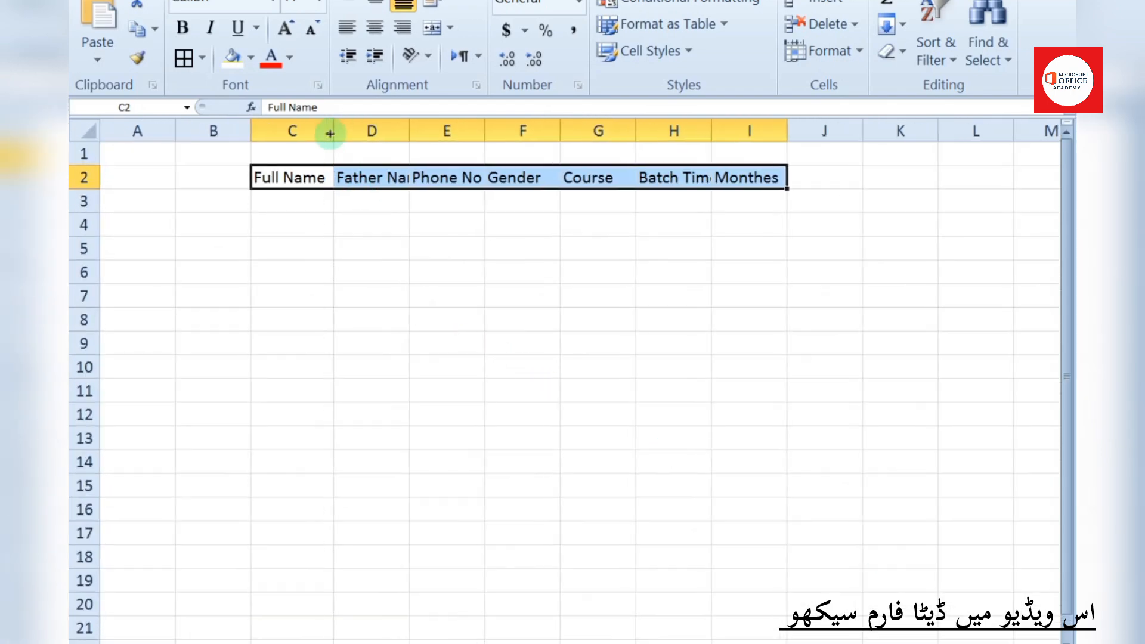
Hide column B, widen columns D through I, and delete the empty row 1
drag(250, 131, 135, 143)
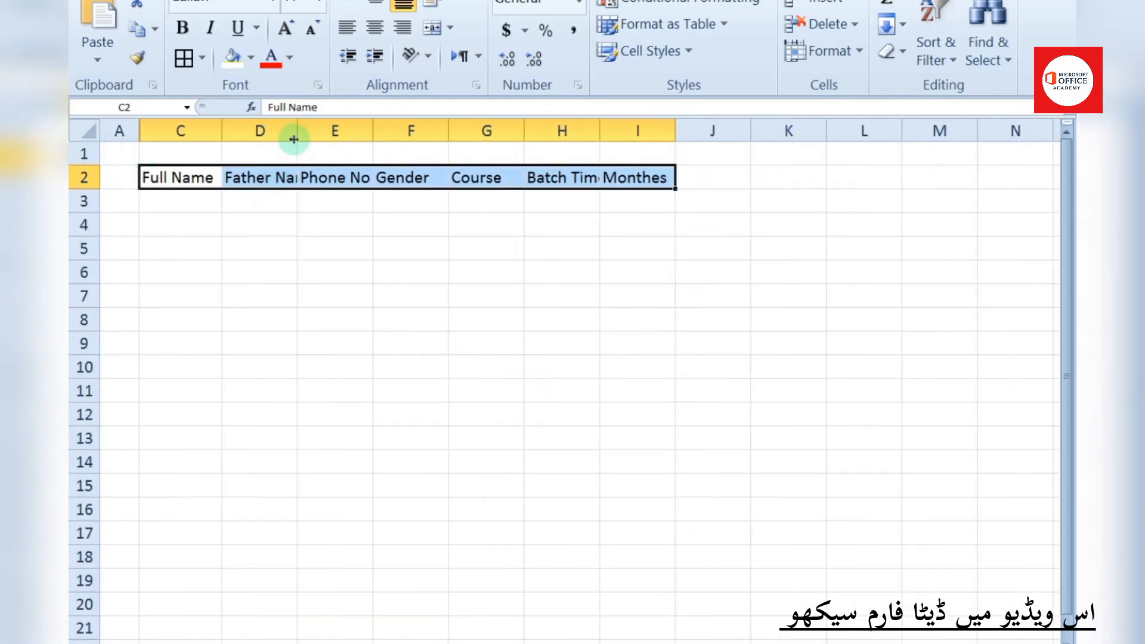
drag(294, 139, 325, 141)
drag(399, 133, 501, 141)
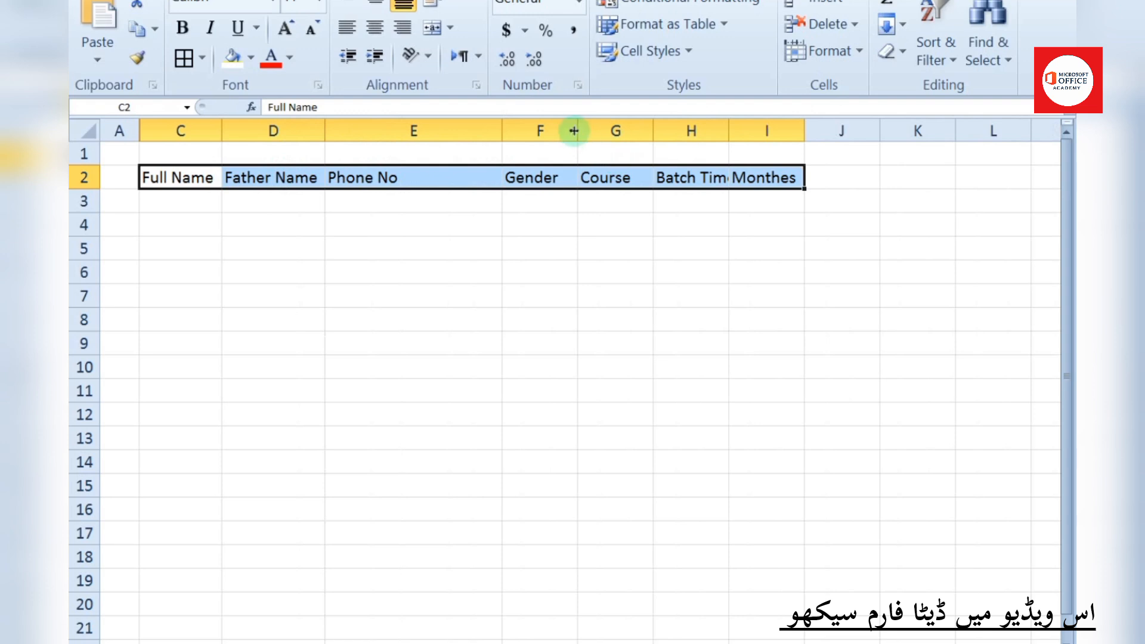
drag(574, 130, 592, 132)
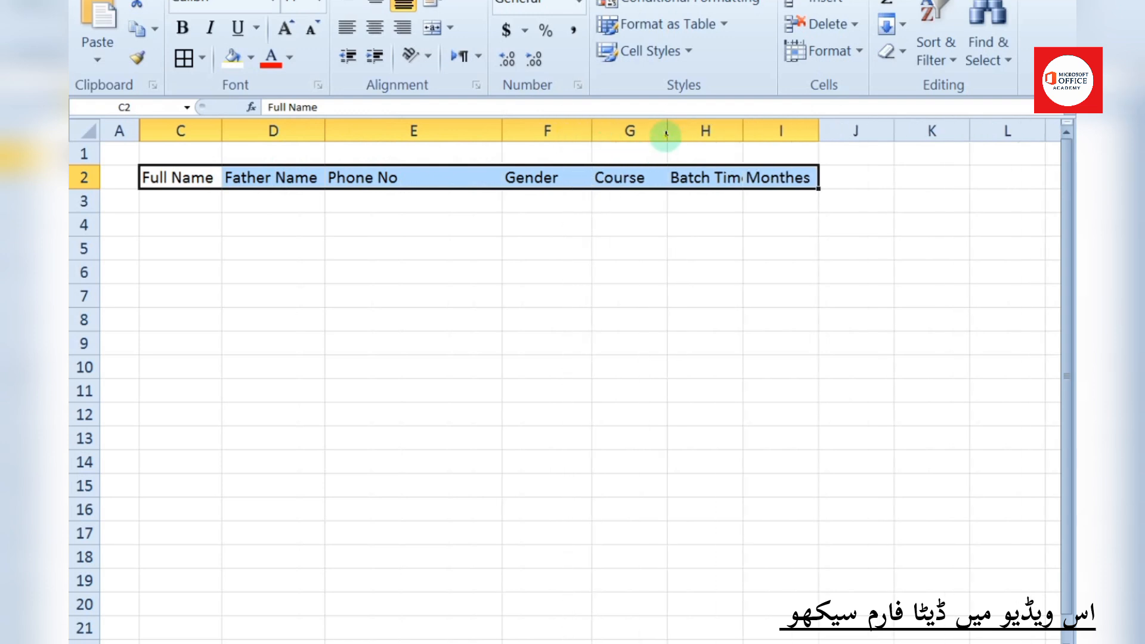
mouse_move(667, 132)
mouse_down()
mouse_move(652, 130)
mouse_move(671, 133)
mouse_up()
drag(746, 130, 786, 141)
drag(861, 131, 901, 132)
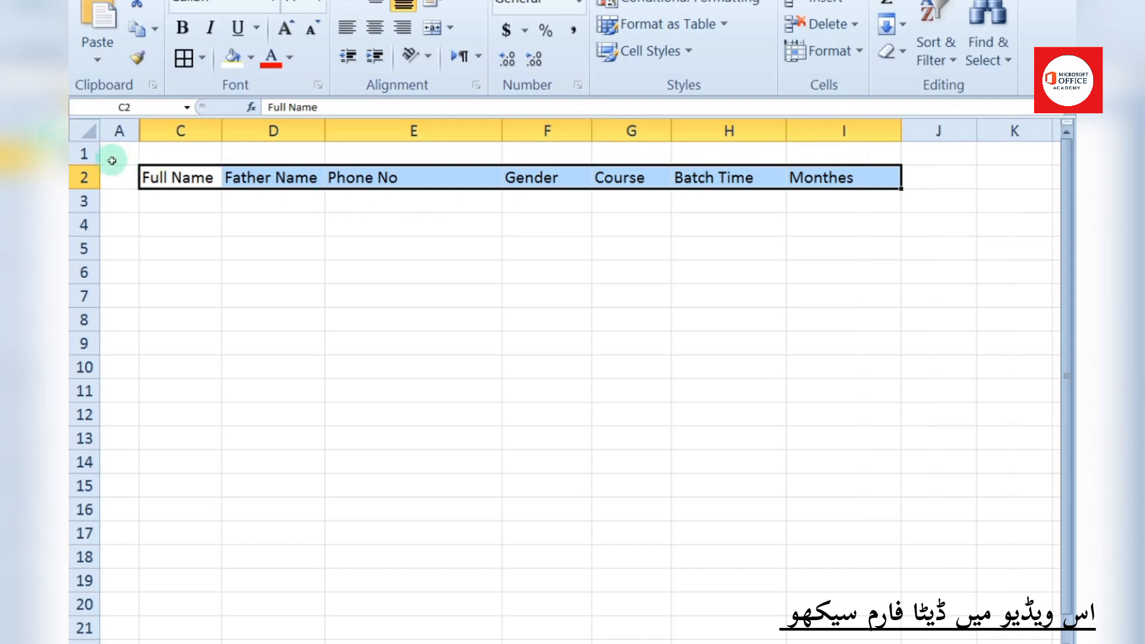
right_click(95, 154)
click(159, 356)
Give C1:I19 all borders and centred contents, with bold light-green headers
drag(179, 154, 895, 581)
click(184, 58)
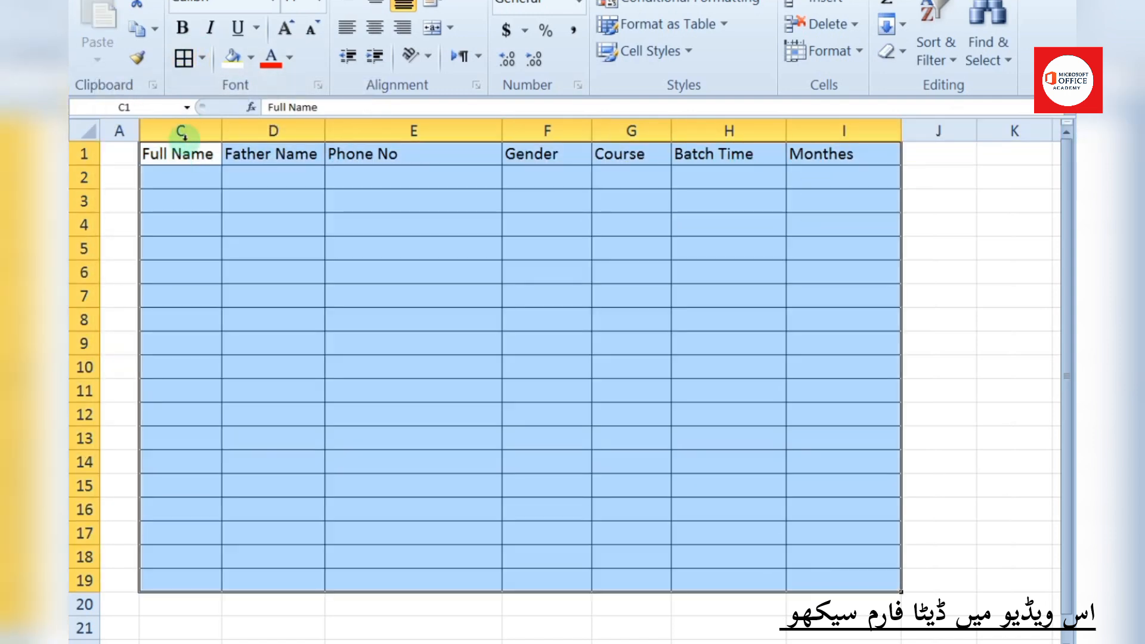
click(375, 28)
drag(179, 154, 838, 153)
click(183, 28)
click(438, 296)
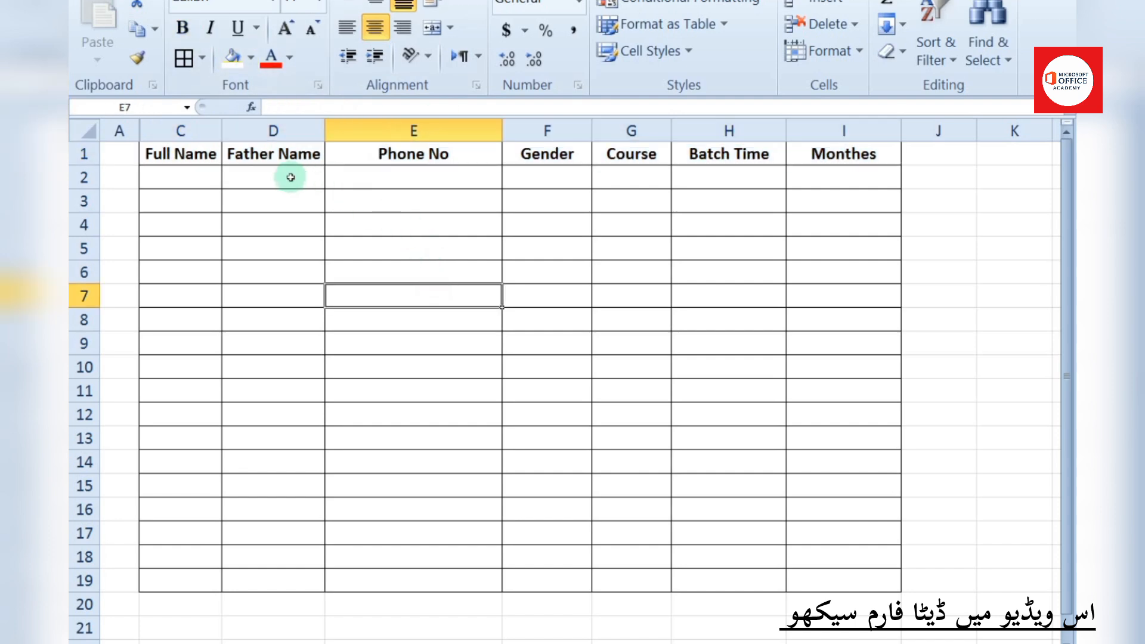
drag(324, 135, 360, 135)
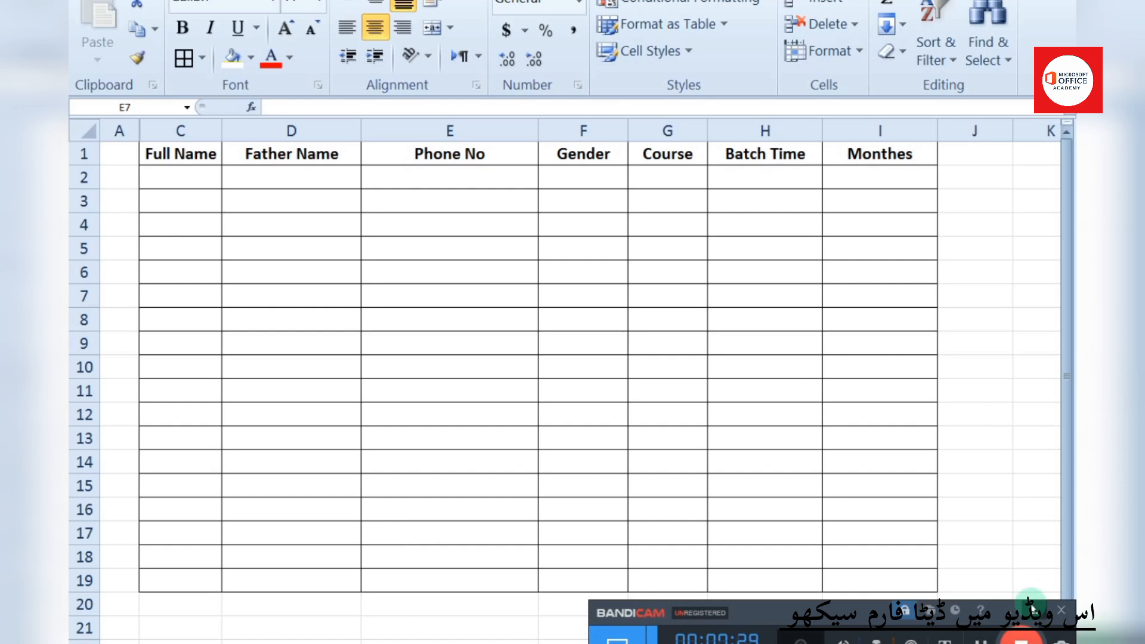
drag(179, 154, 880, 154)
click(251, 57)
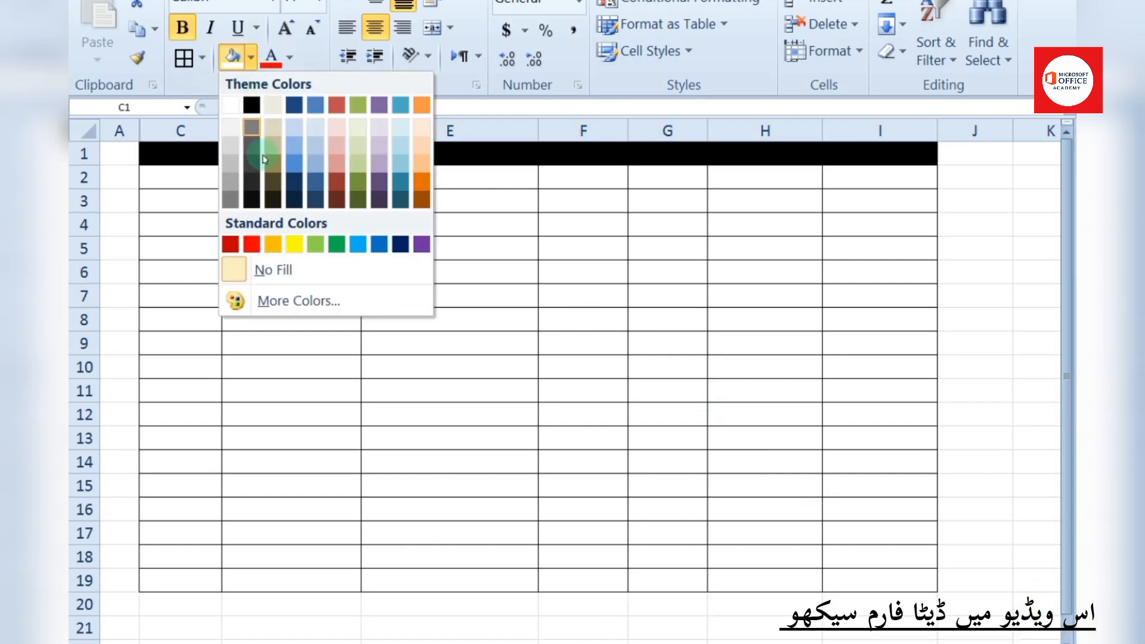
click(293, 243)
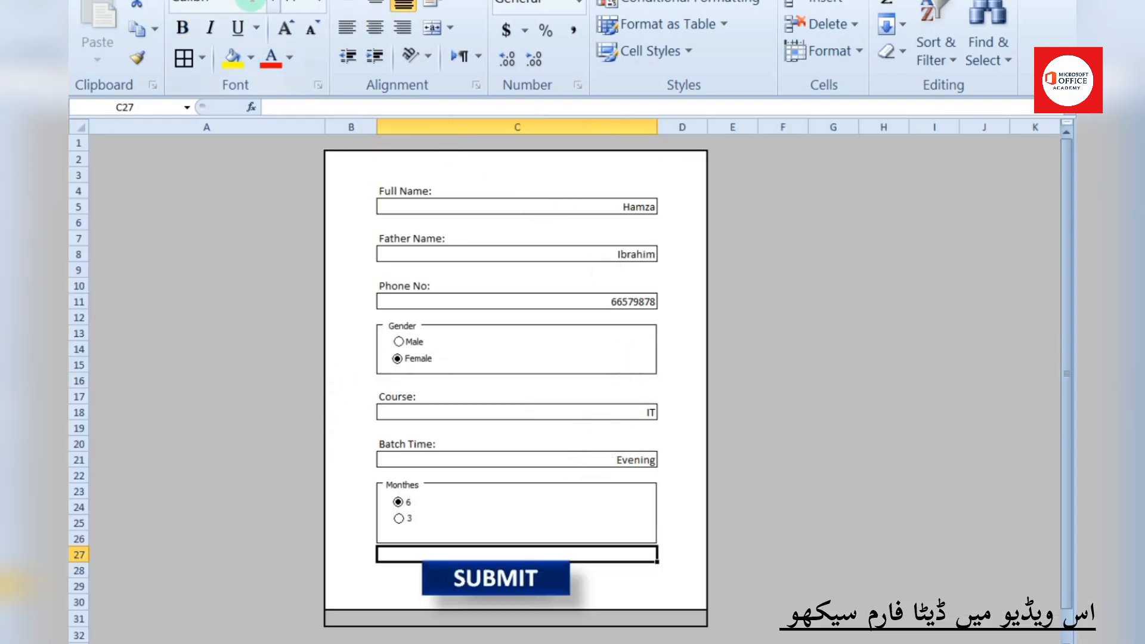
Start recording a macro named form and copy the entered values B2:B8
click(249, 4)
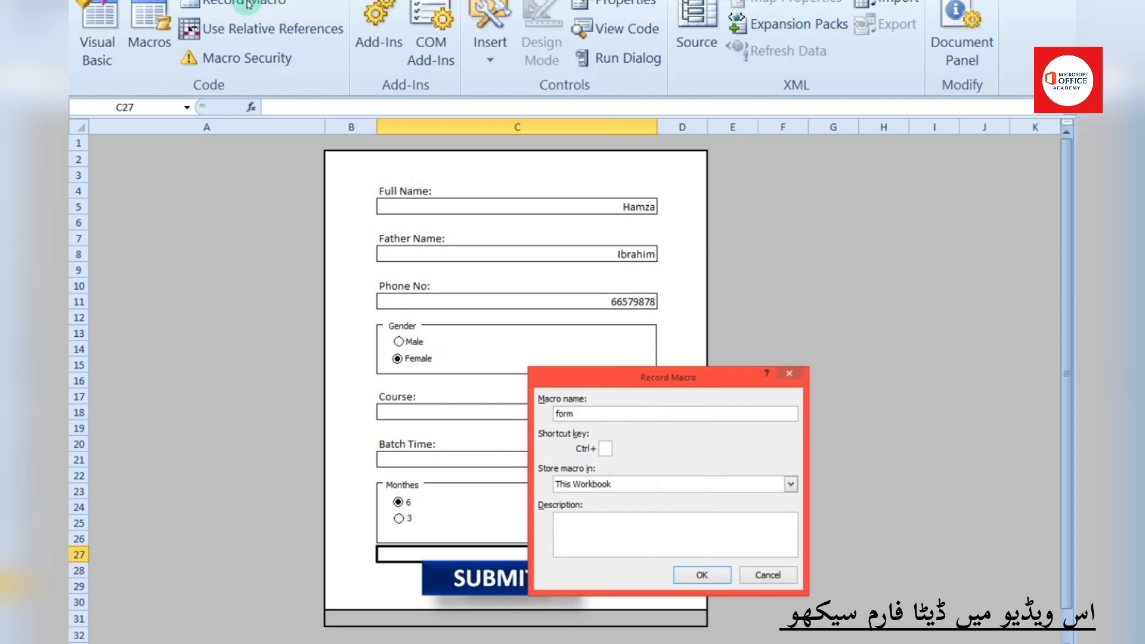
click(703, 575)
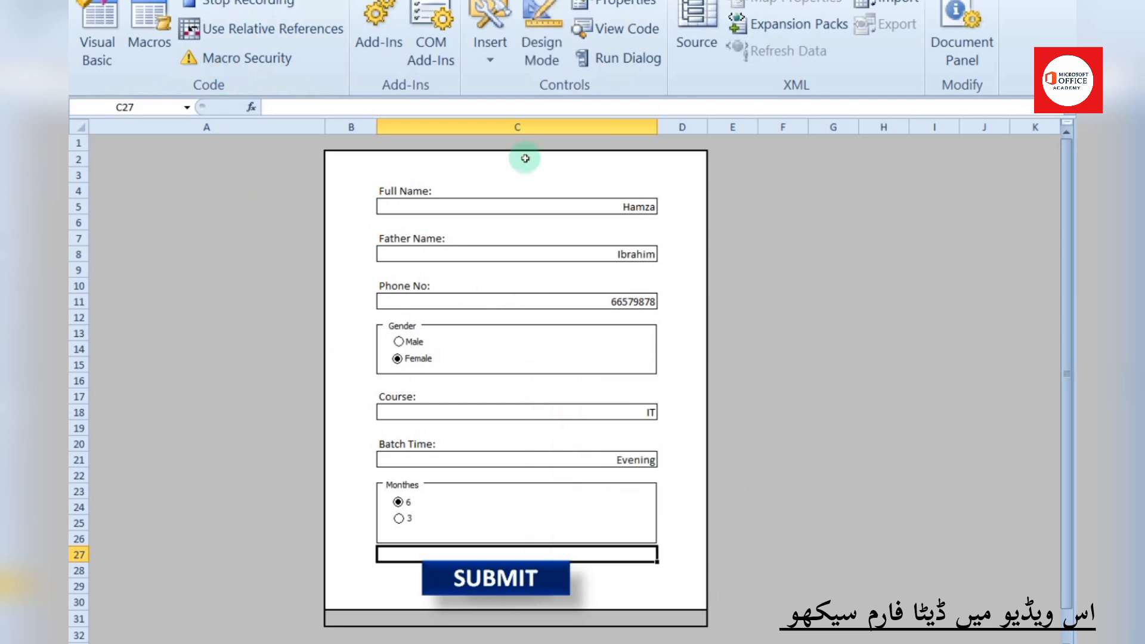
click(241, 643)
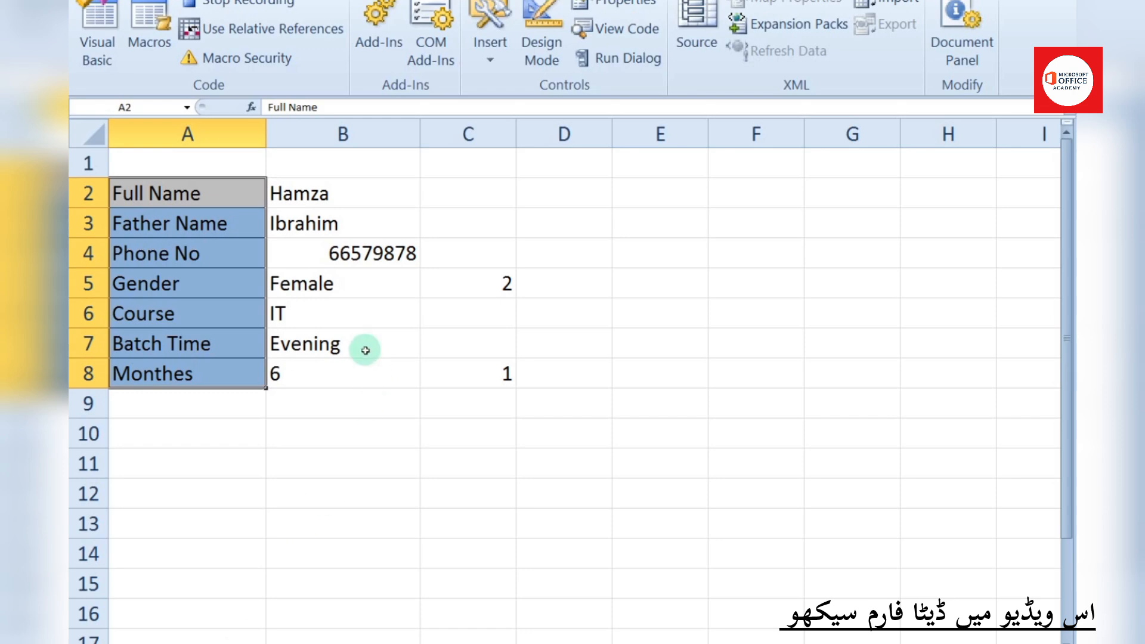
drag(332, 197, 345, 366)
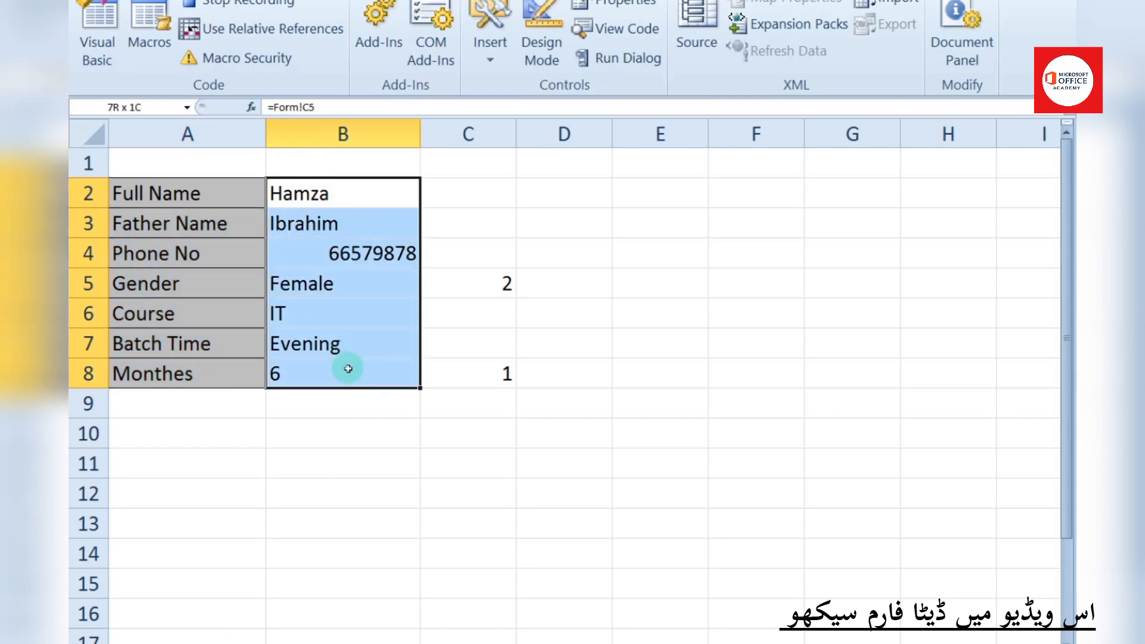
right_click(345, 366)
click(398, 274)
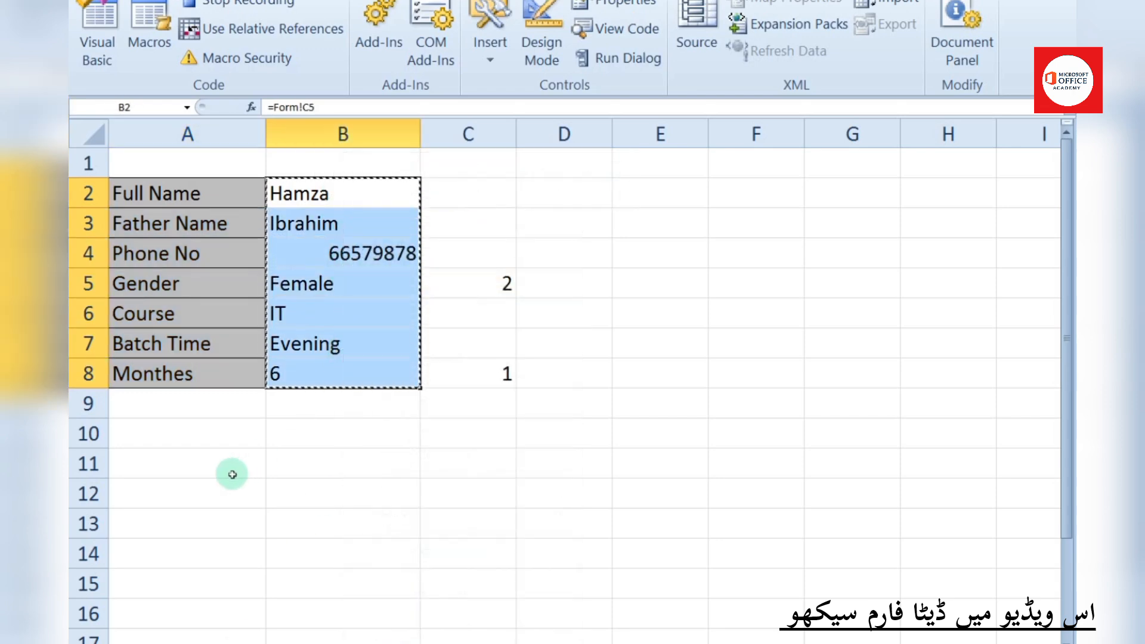
Paste the values transposed into A10:G10 and copy that row
right_click(241, 441)
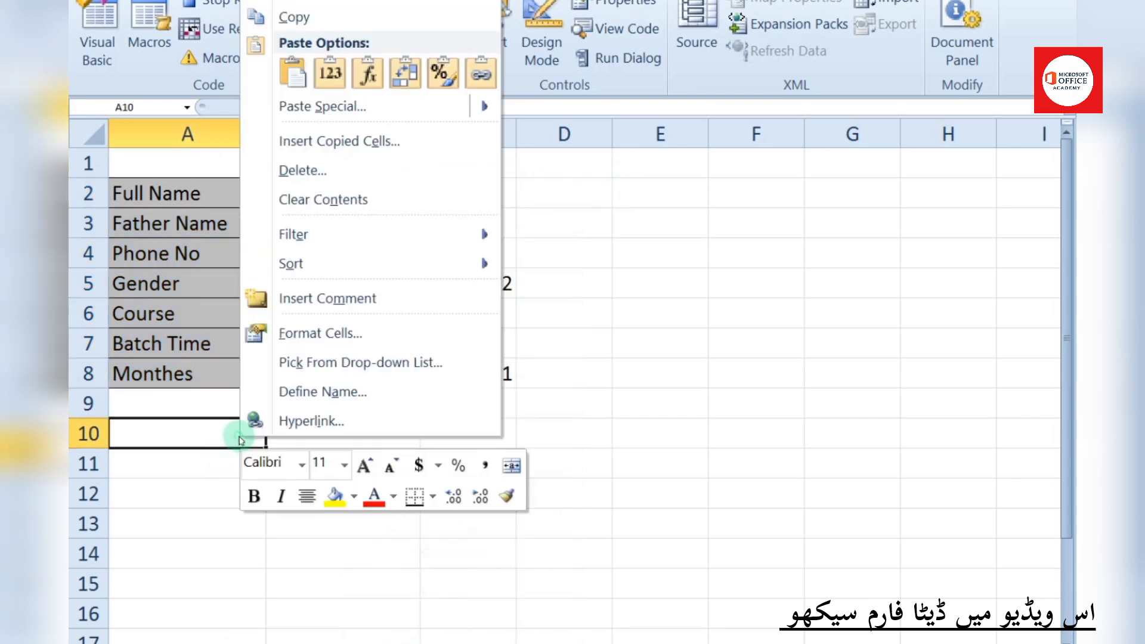
click(304, 107)
click(330, 184)
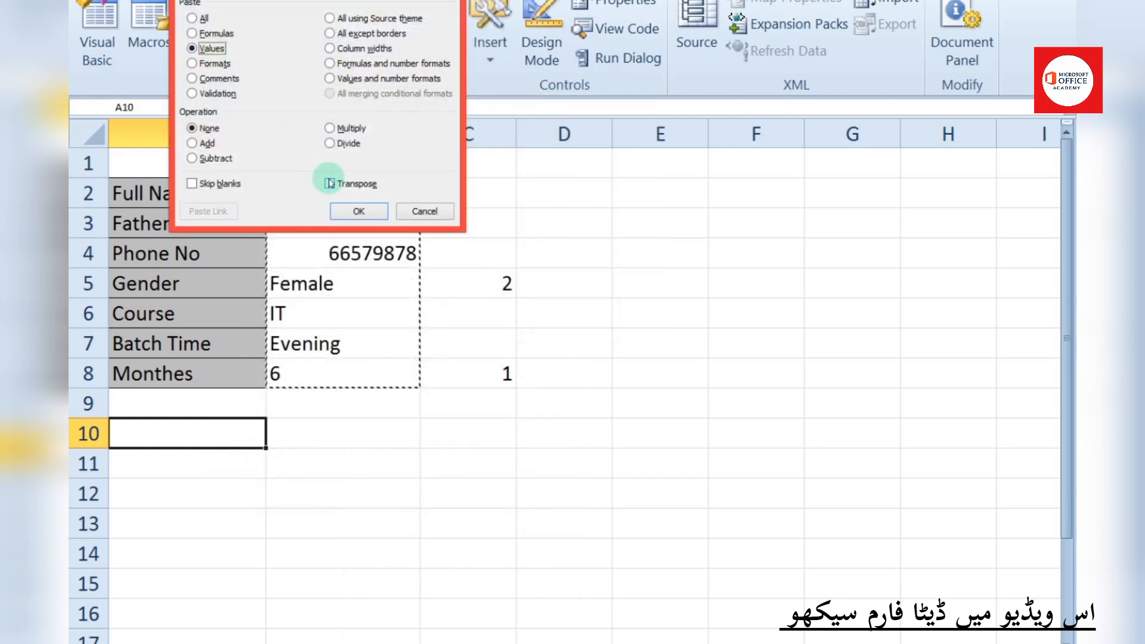
click(358, 212)
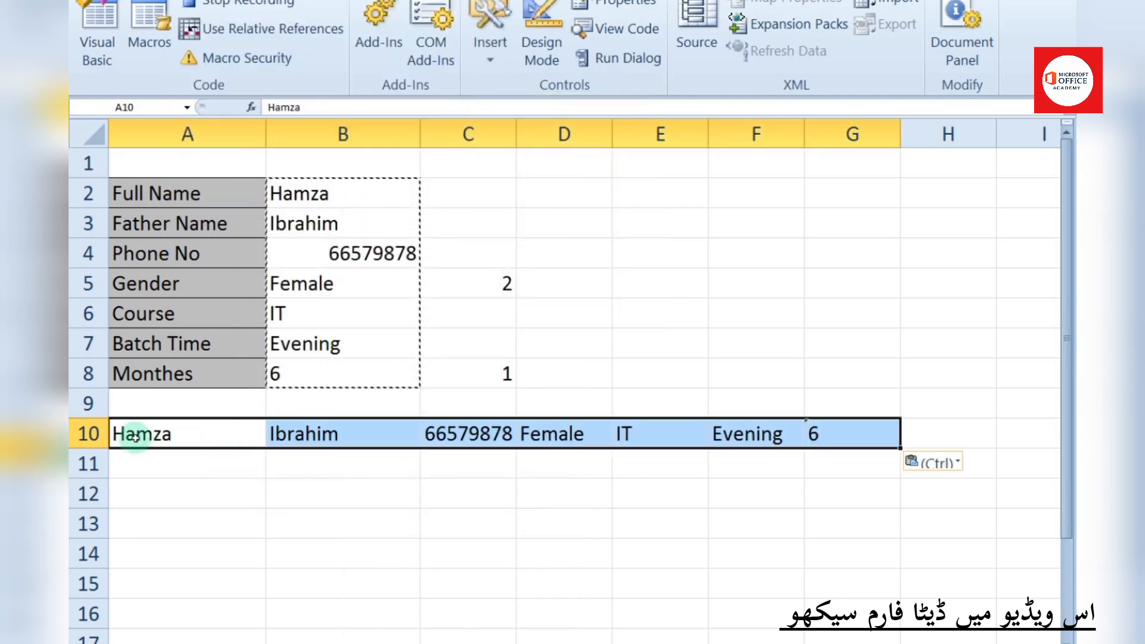
drag(135, 437, 813, 434)
right_click(802, 436)
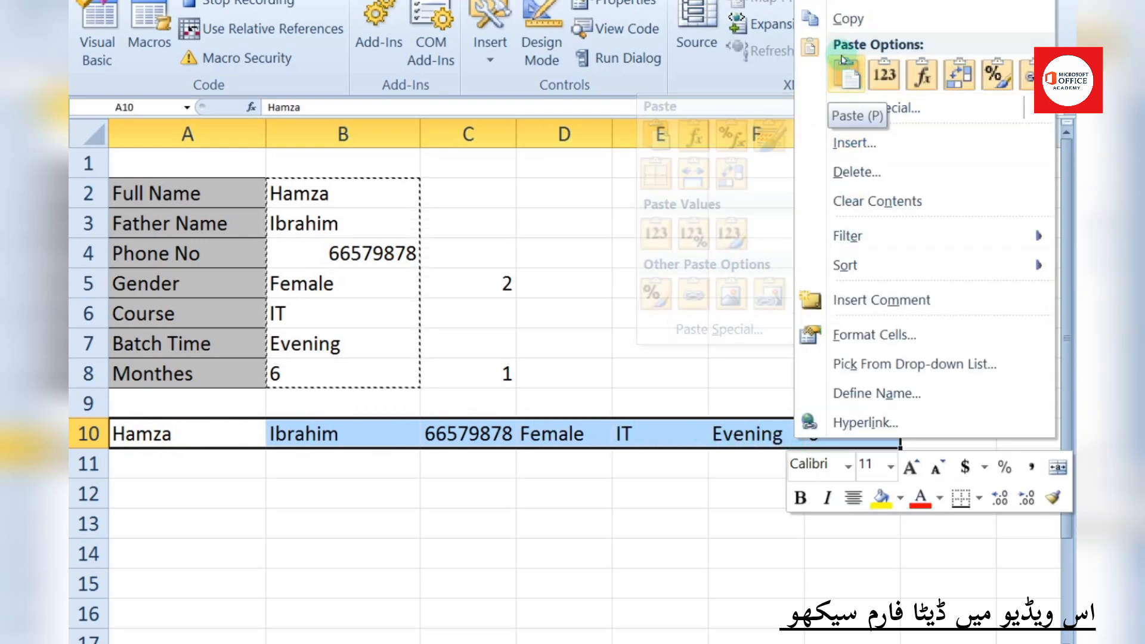
click(847, 18)
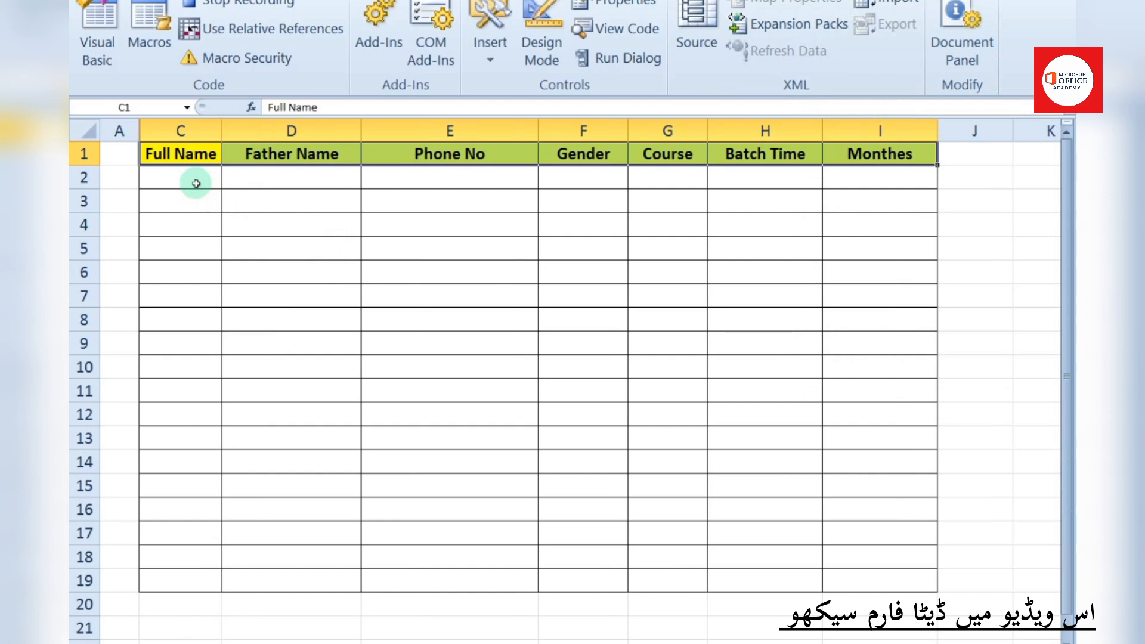
Insert the copied entry at C2:I2 of the Data Base table, shifting cells down
drag(196, 184, 850, 182)
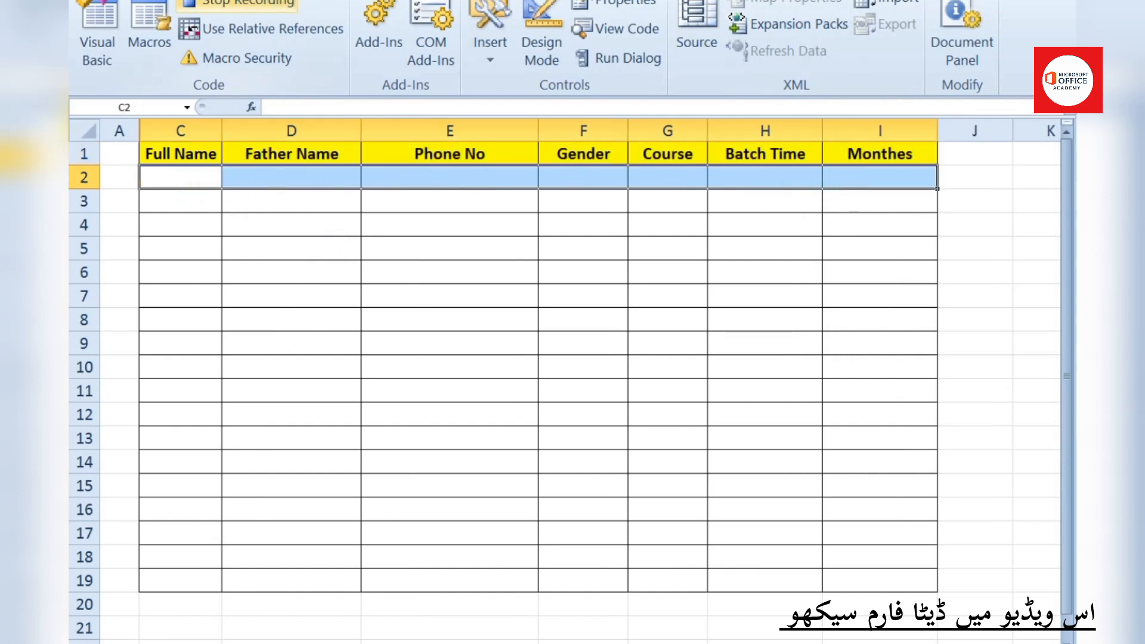
click(146, 0)
click(857, 1)
click(857, 30)
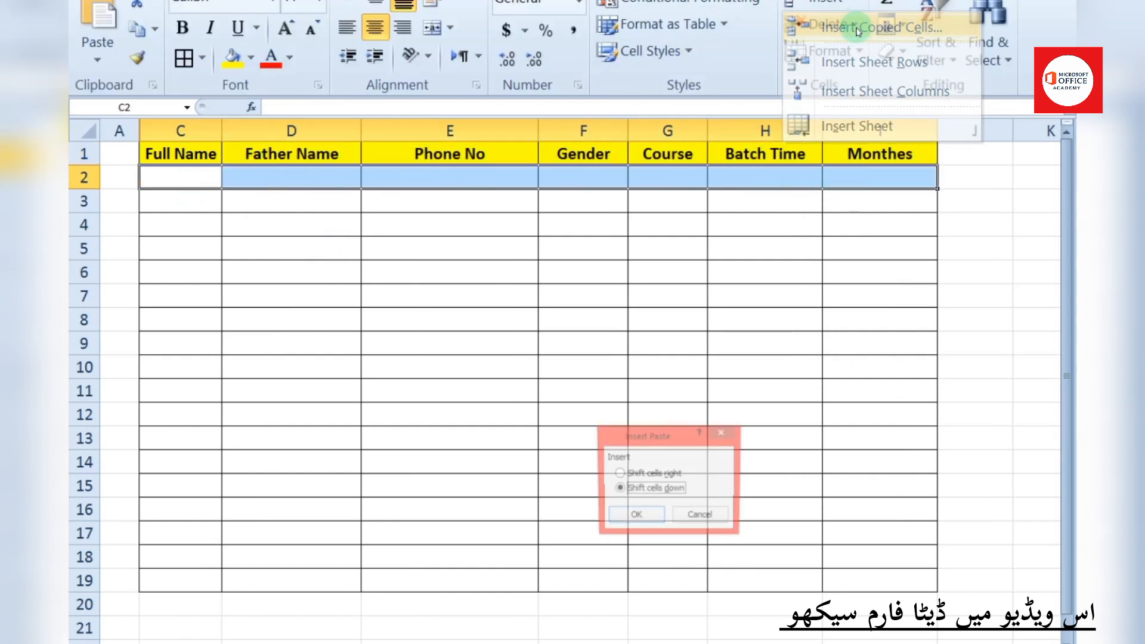
click(640, 516)
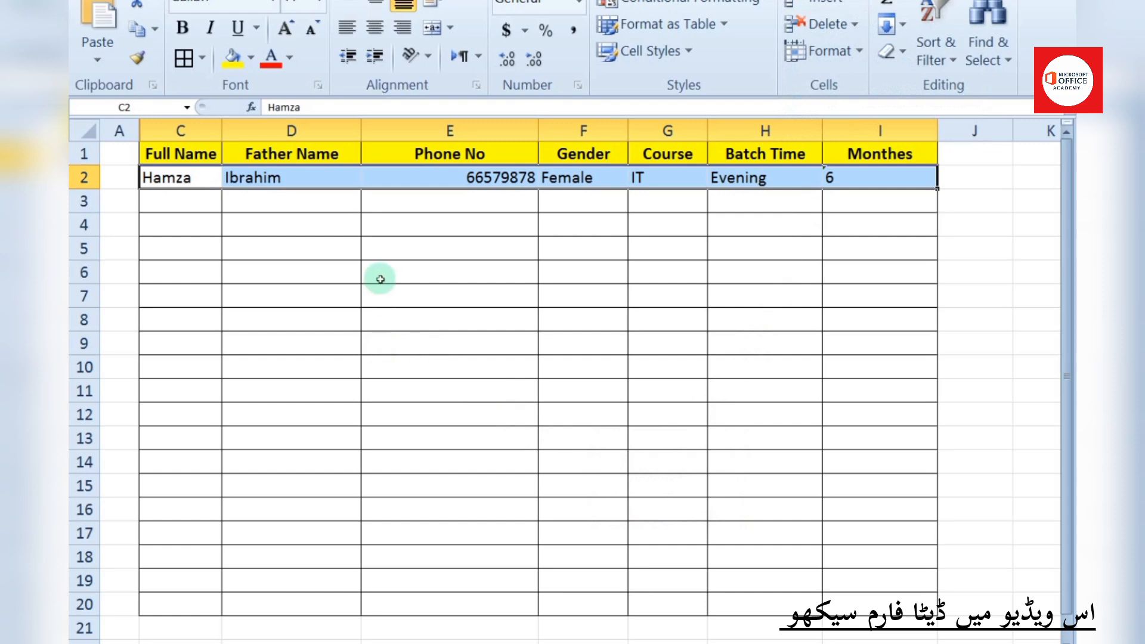
Clear the form's Full Name, Father Name, Phone No, Course and Batch Time entries
click(147, 640)
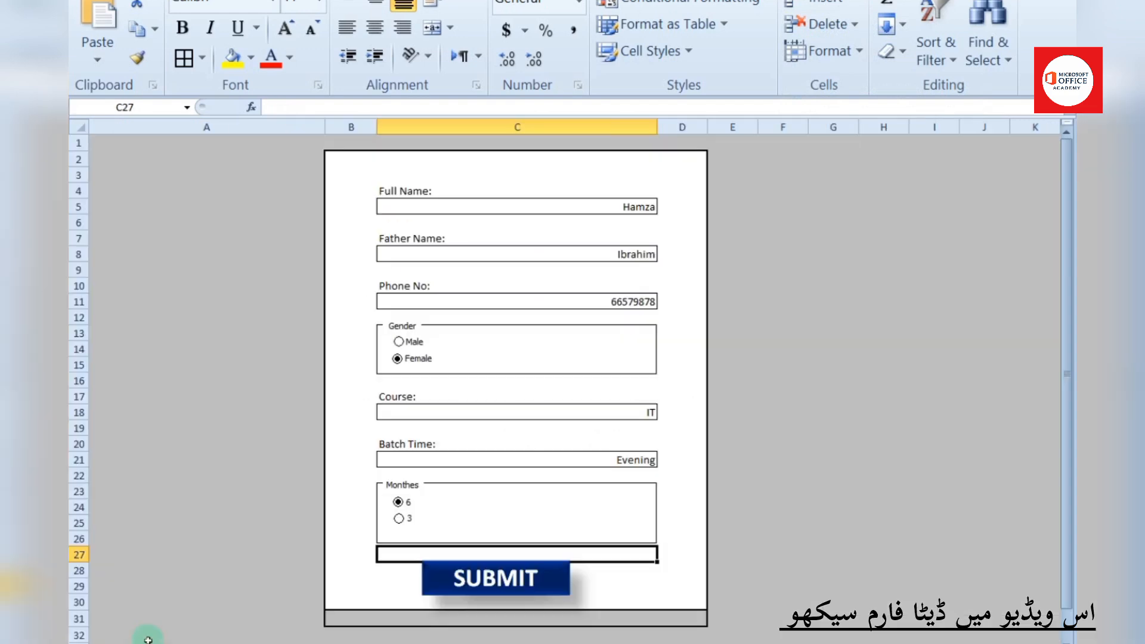
click(612, 208)
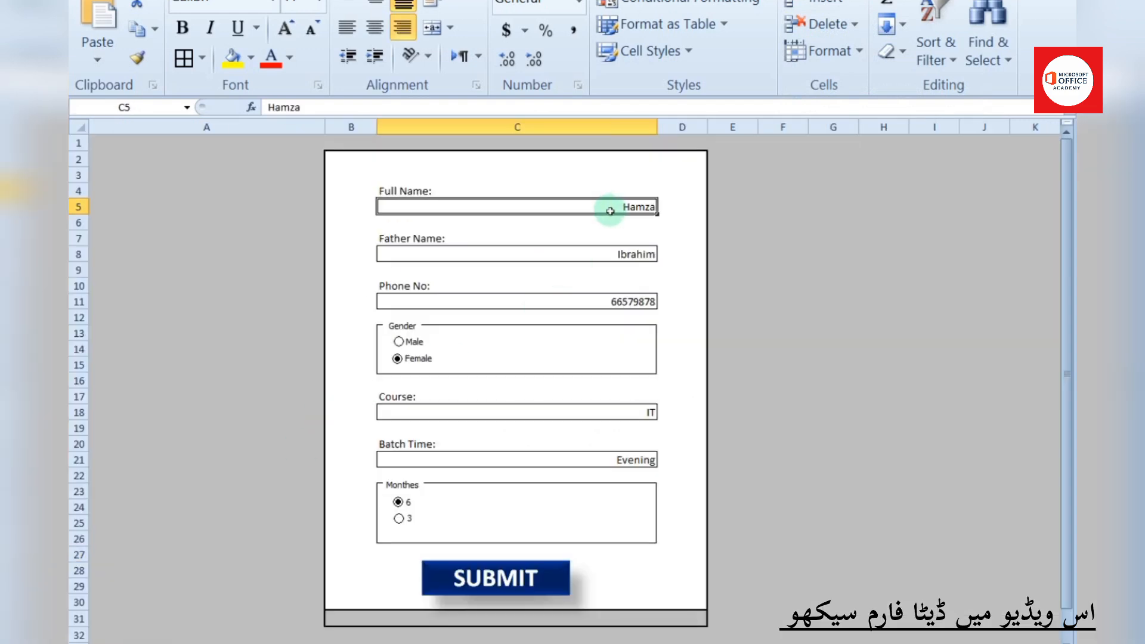
key(Delete)
click(625, 255)
key(Delete)
click(635, 301)
key(Delete)
click(623, 414)
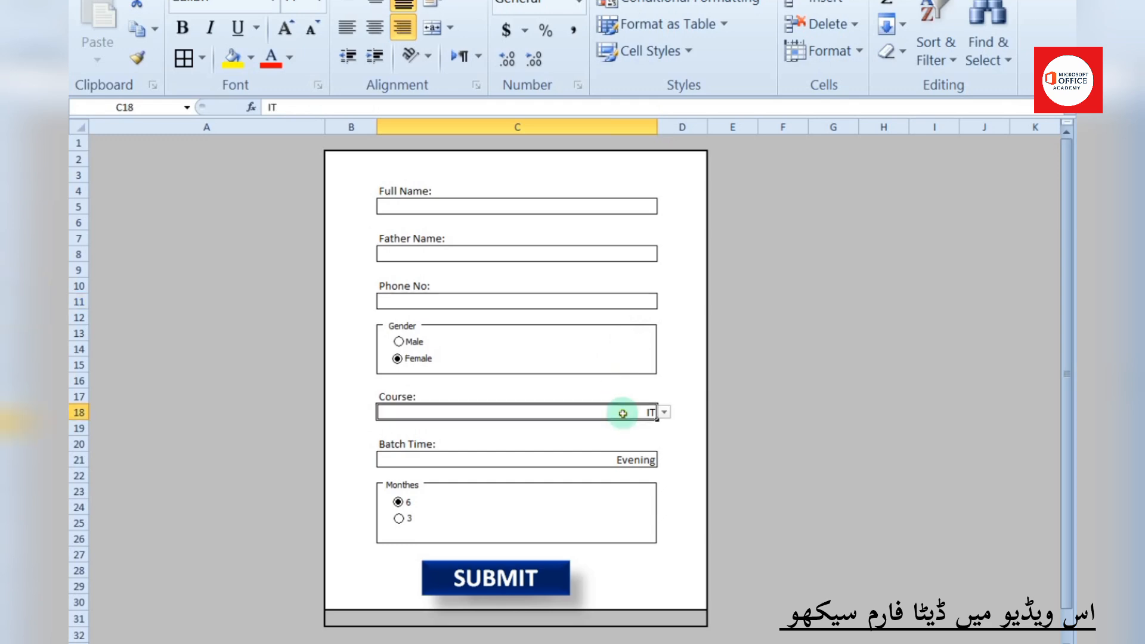
key(Delete)
click(624, 459)
key(Delete)
click(605, 208)
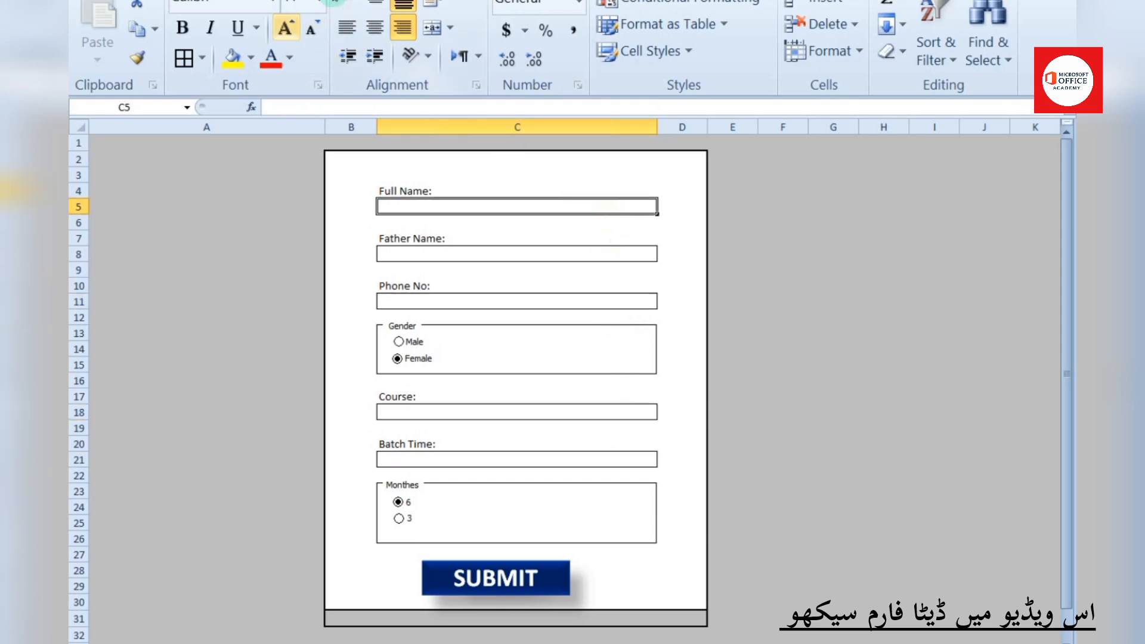
Stop recording and assign the form macro to the SUBMIT shape
click(531, 0)
click(239, 2)
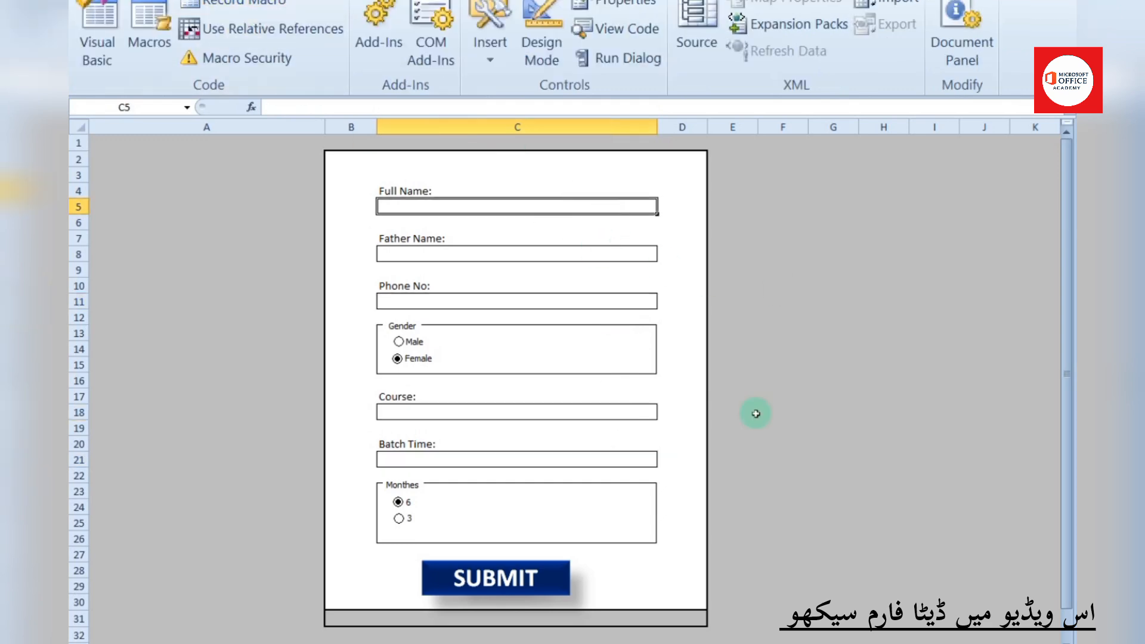
right_click(495, 577)
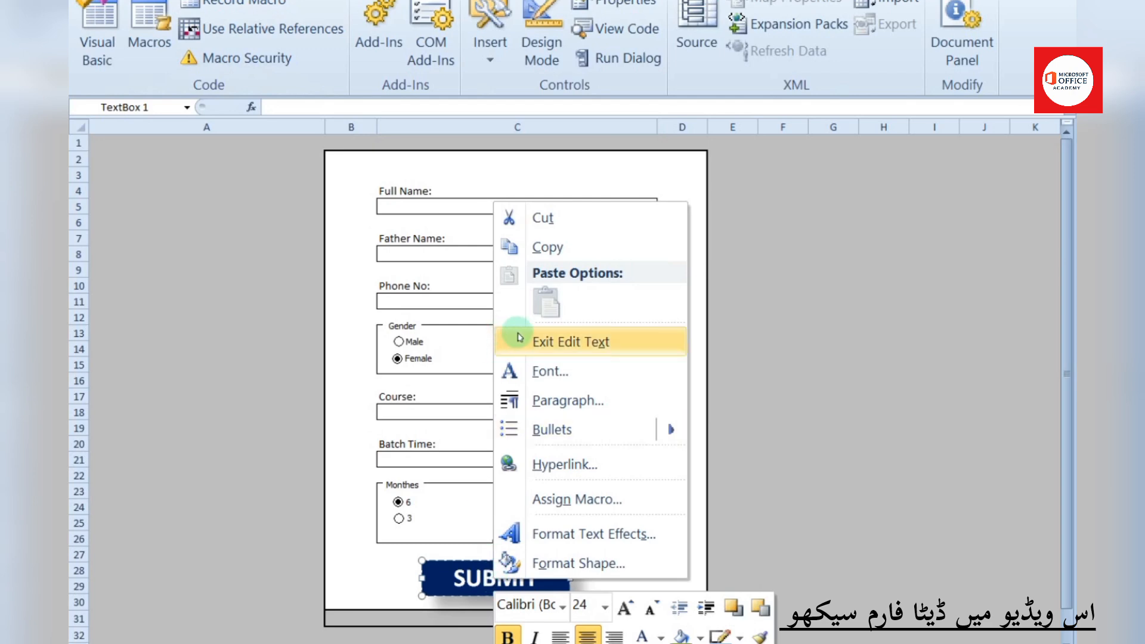
click(564, 500)
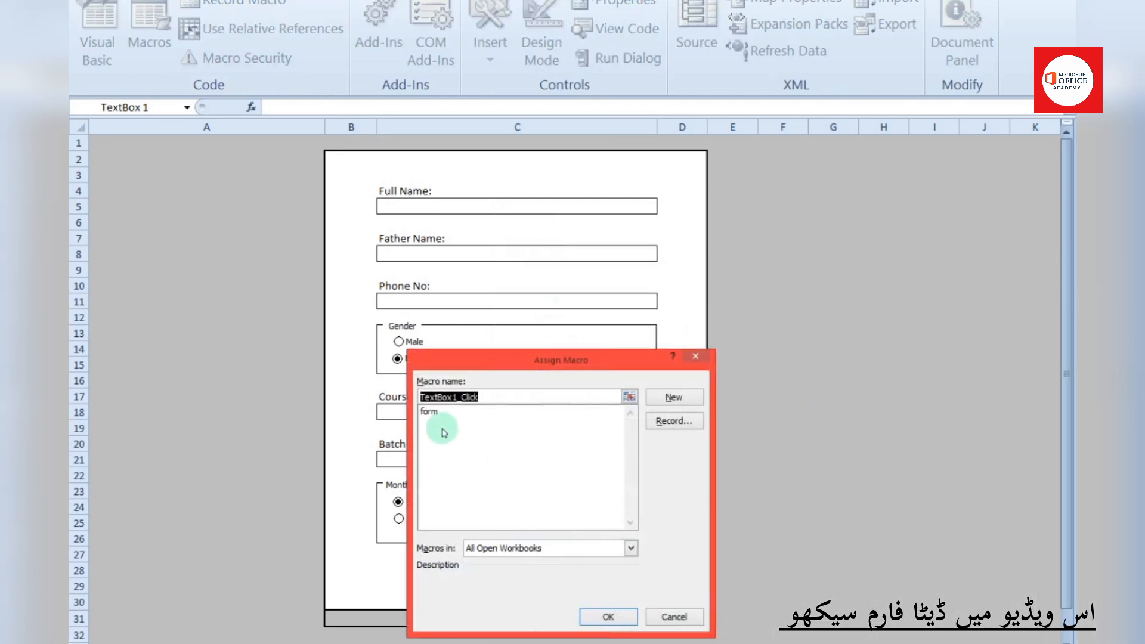
click(429, 411)
click(607, 616)
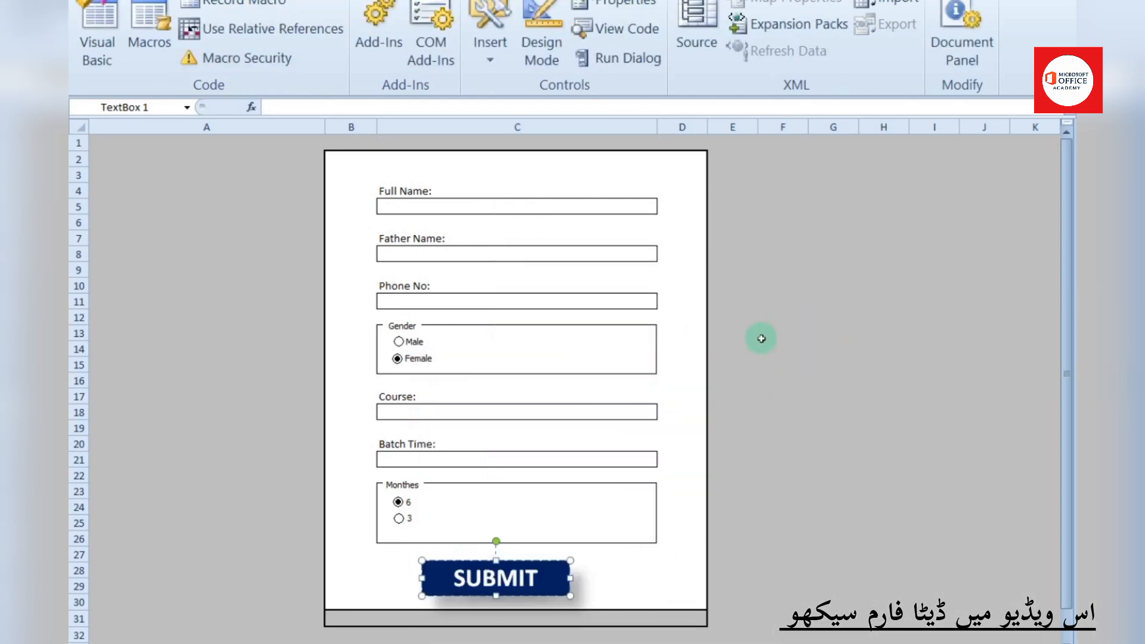
Enter a test student's full name, father name and phone number, and choose Male
click(445, 205)
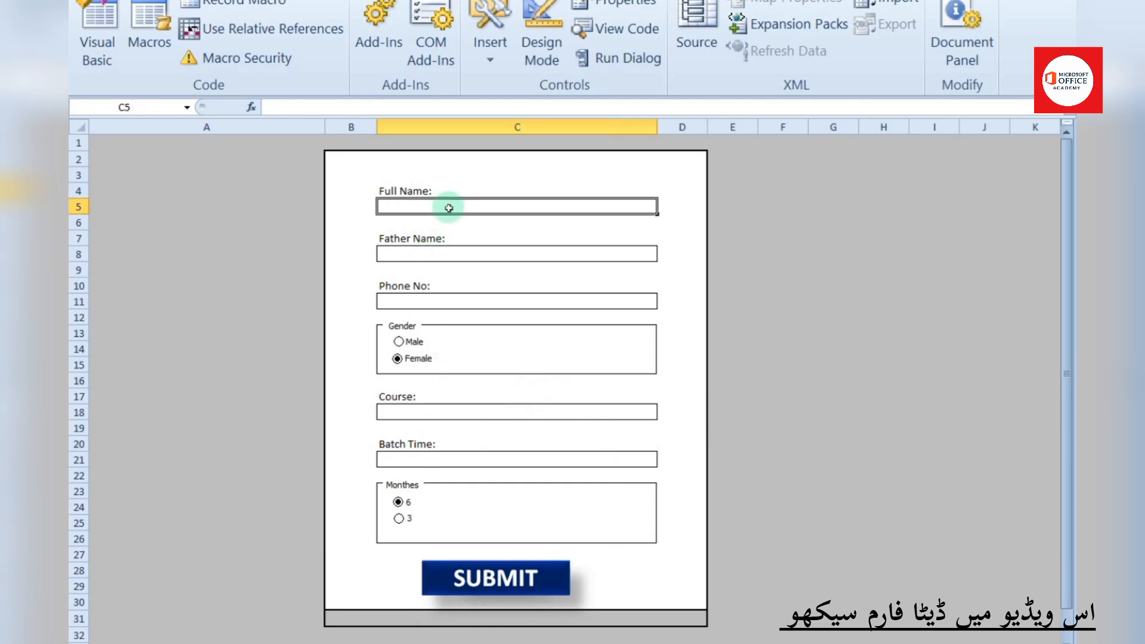
text(Ameer ha)
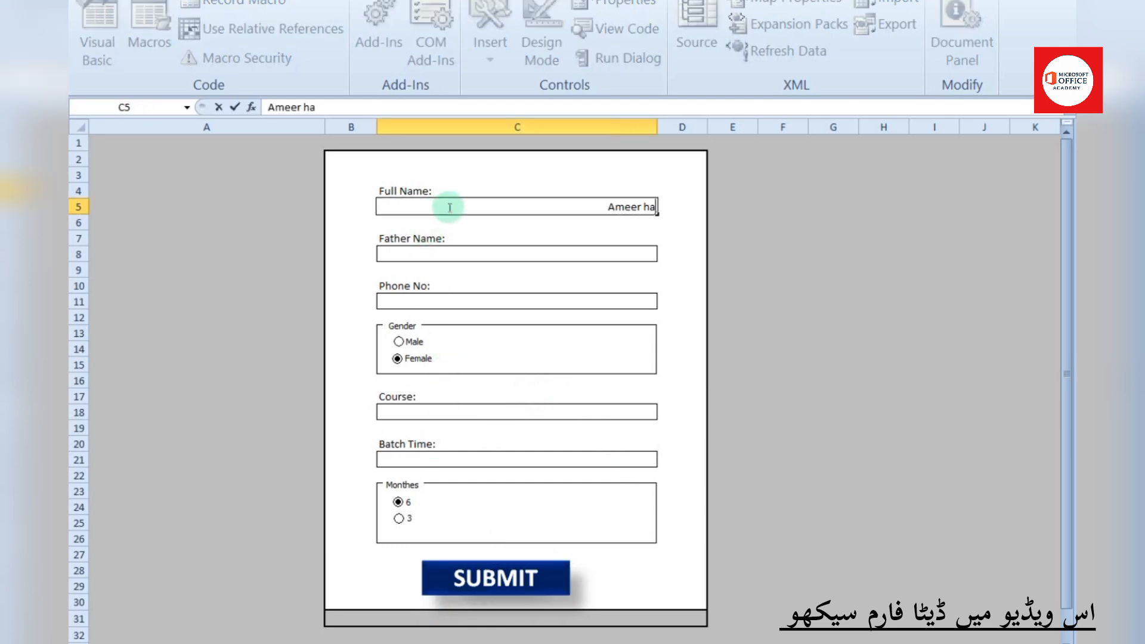
key(Tab)
key(Tab)
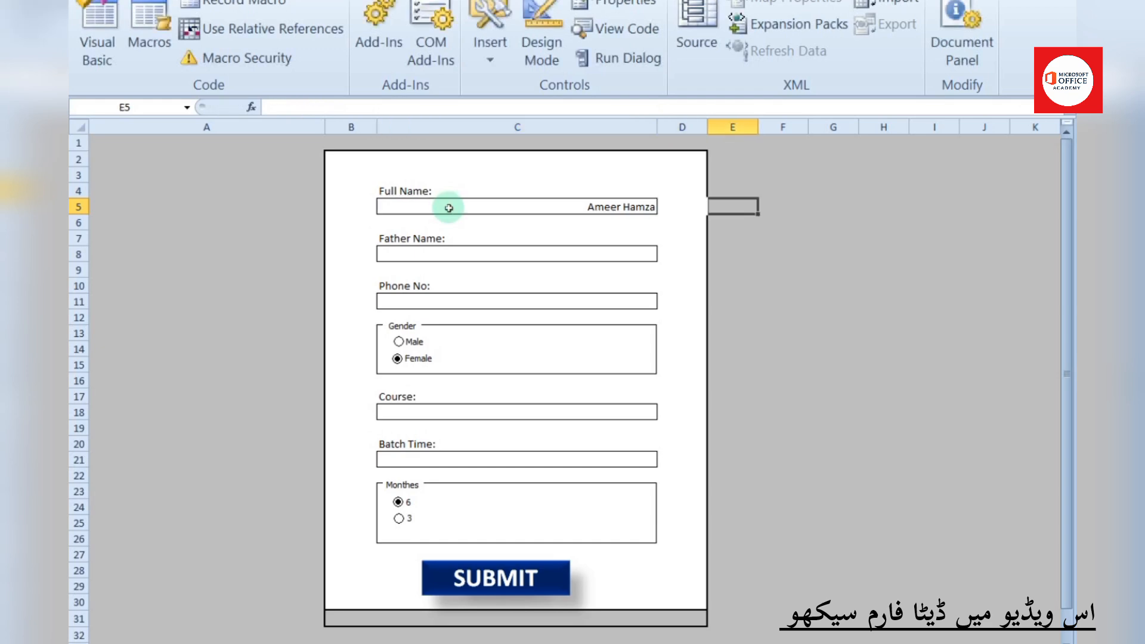
click(434, 256)
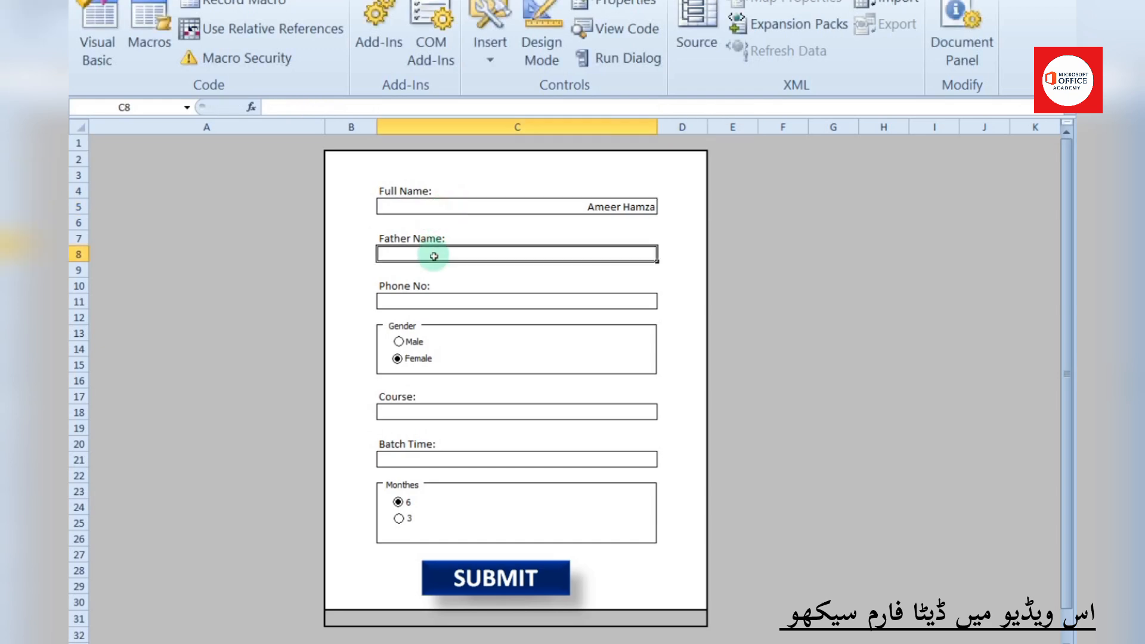
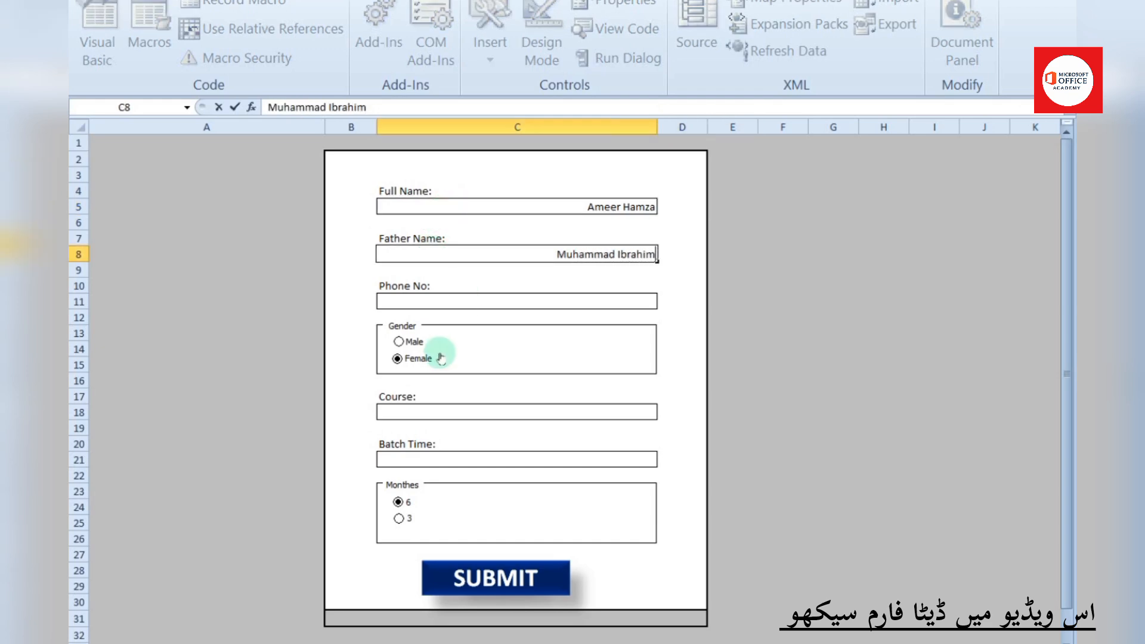
click(449, 303)
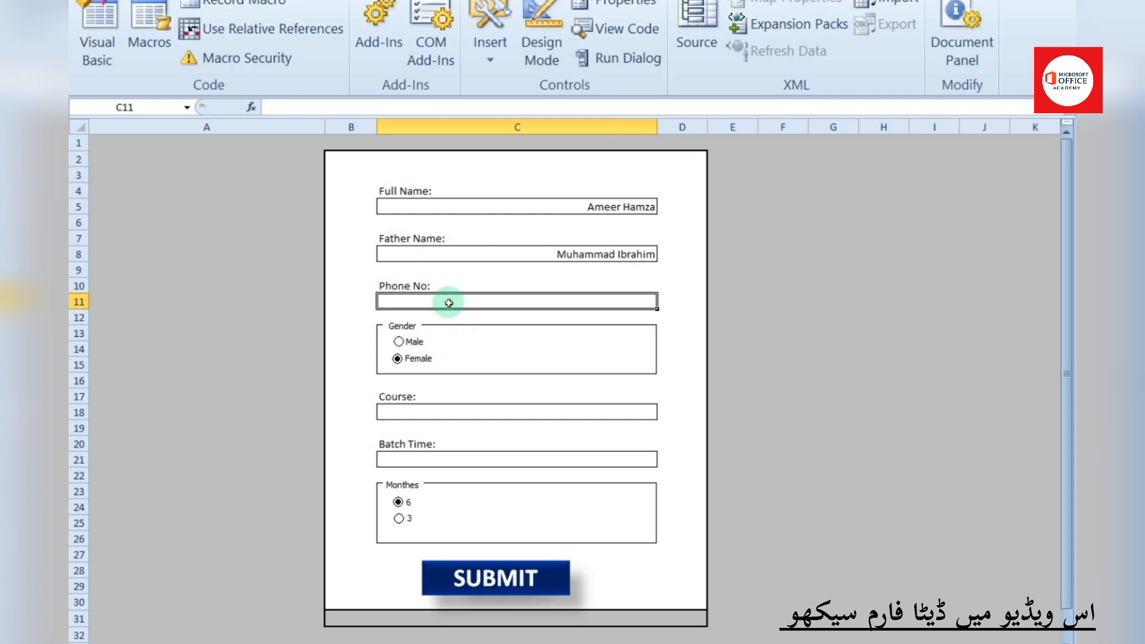
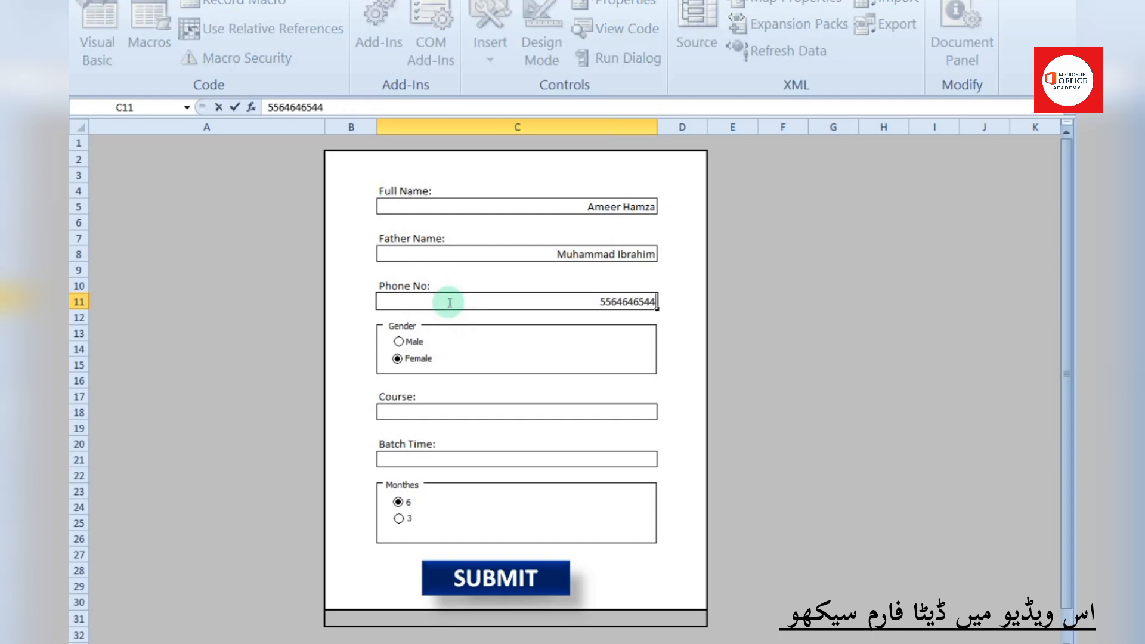
click(398, 341)
Choose the C++ course and 3 months, submit the form, and view the Data Base sheet
click(427, 411)
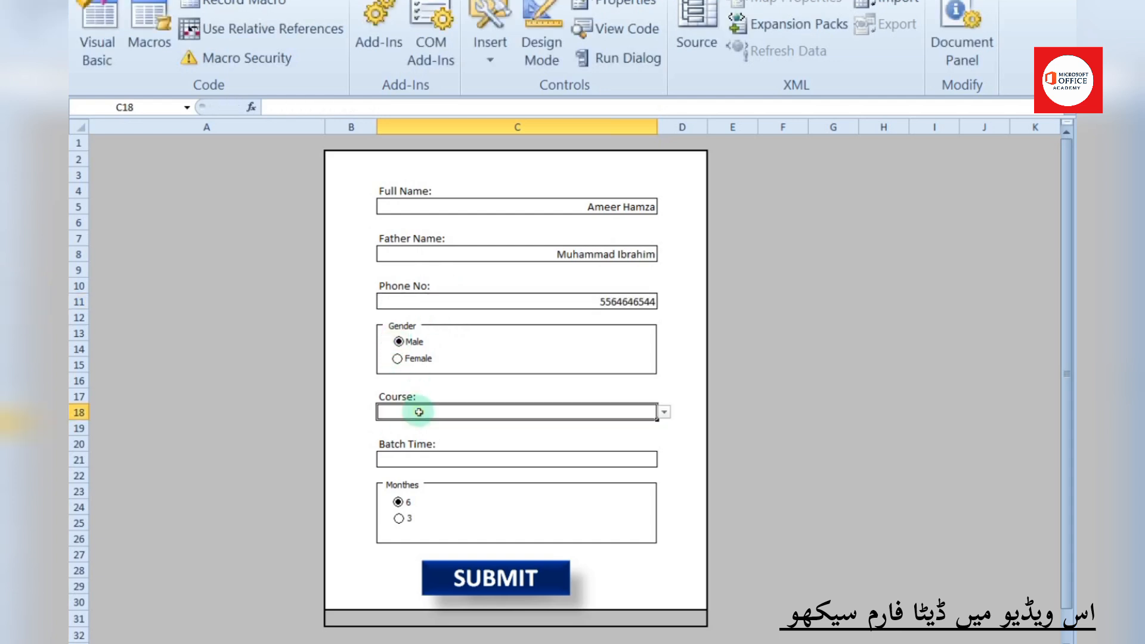
click(665, 412)
click(590, 447)
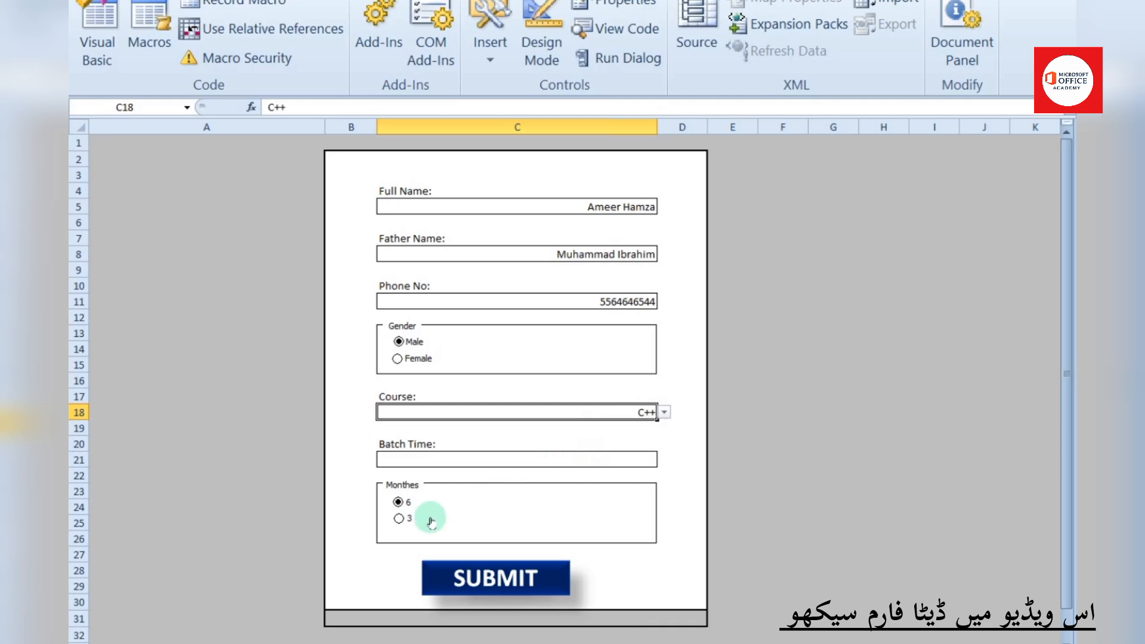
click(399, 518)
click(468, 576)
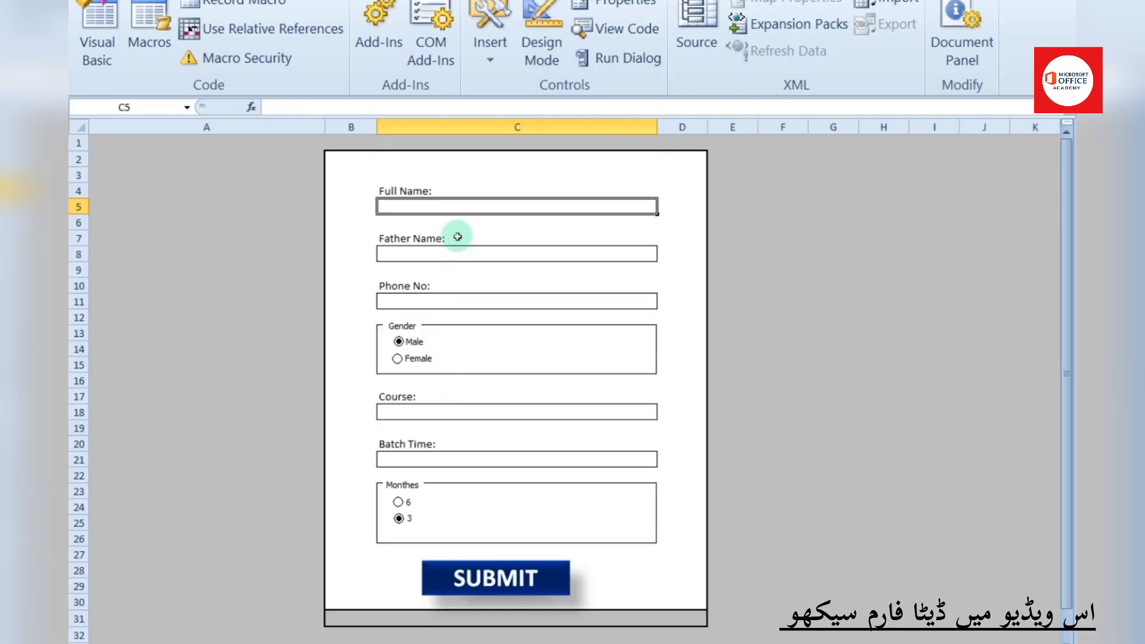
click(194, 643)
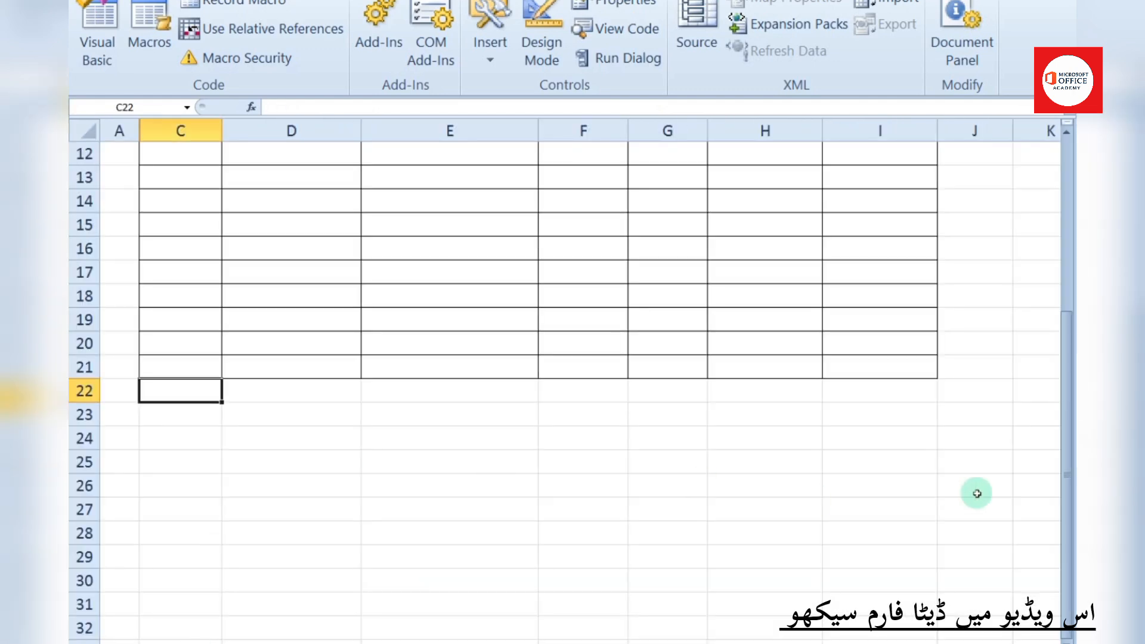
Autofit columns C and D, centre C2:I21, and left-align the names in C2:D21
drag(1066, 410, 1077, 236)
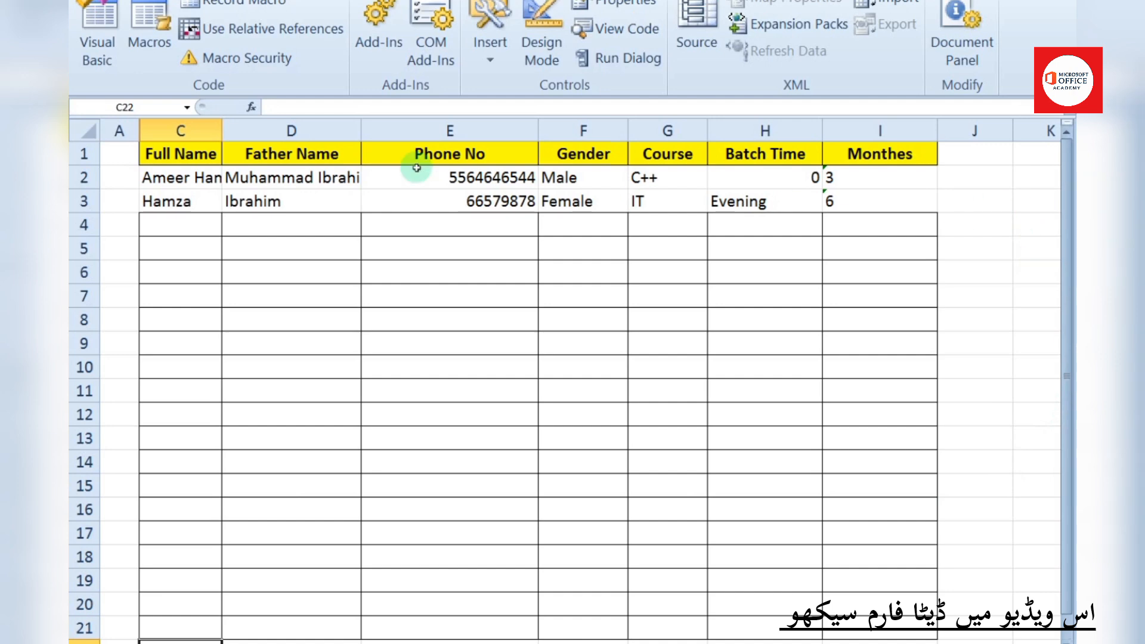
double_click(226, 128)
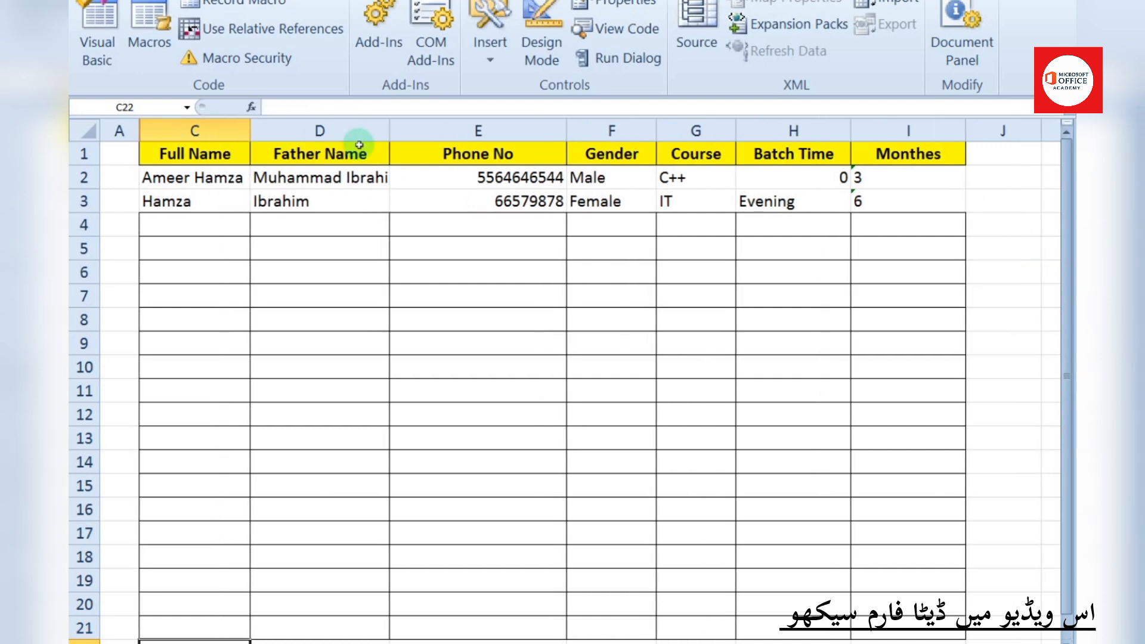
double_click(392, 130)
drag(205, 182, 916, 626)
click(160, 1)
click(372, 28)
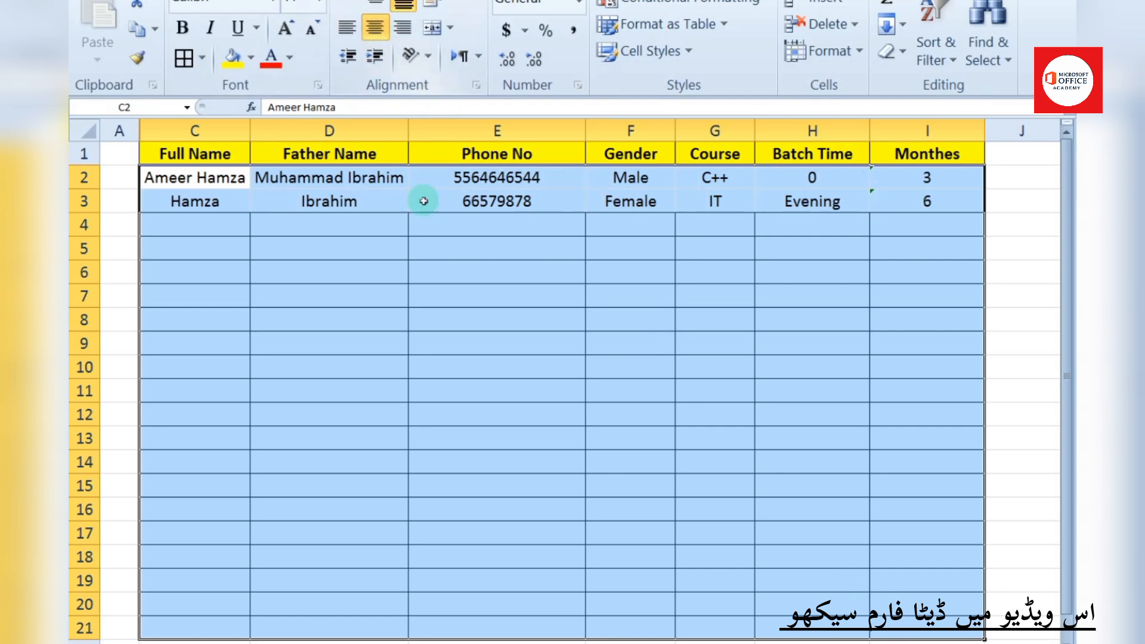
drag(216, 179, 299, 624)
click(346, 26)
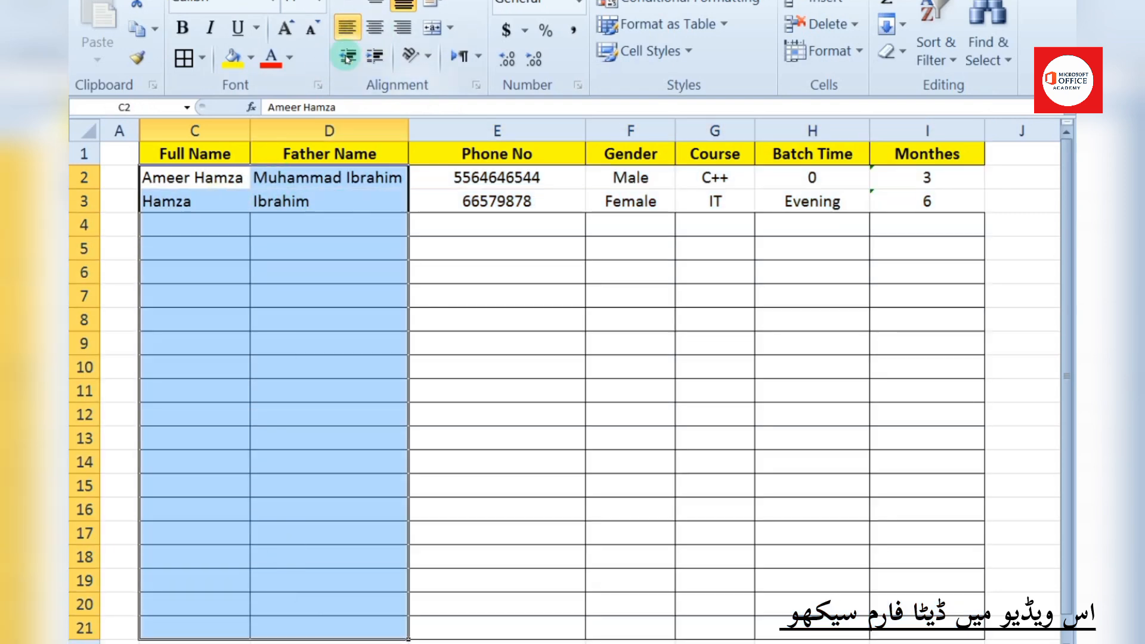
click(485, 323)
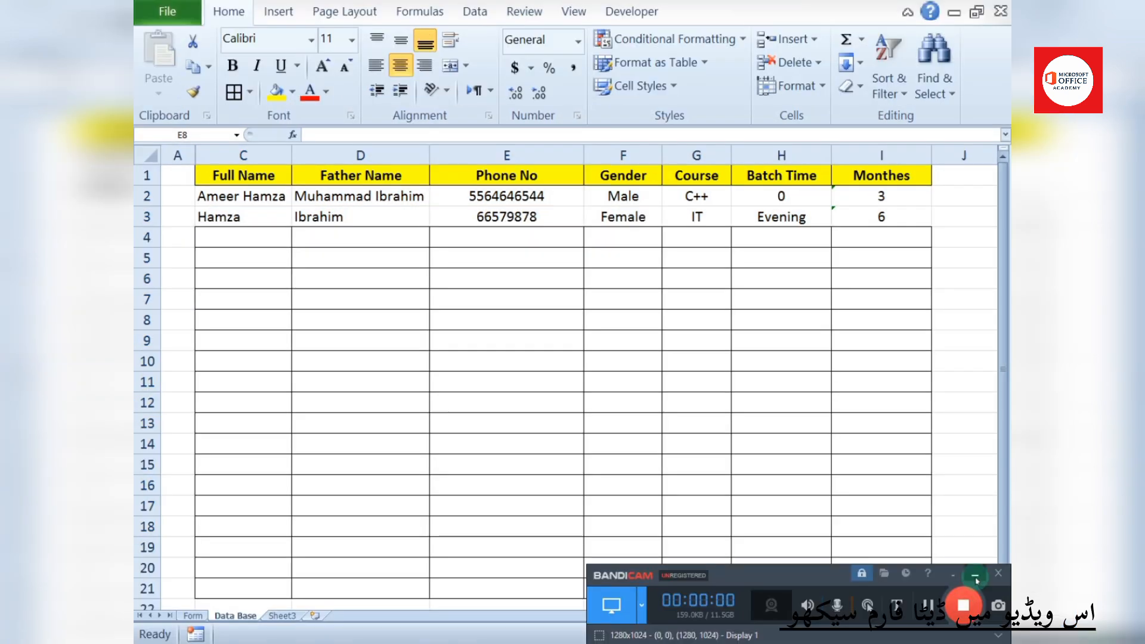
On the Form sheet, enter the student's full name, father's name and phone number
click(206, 617)
click(538, 223)
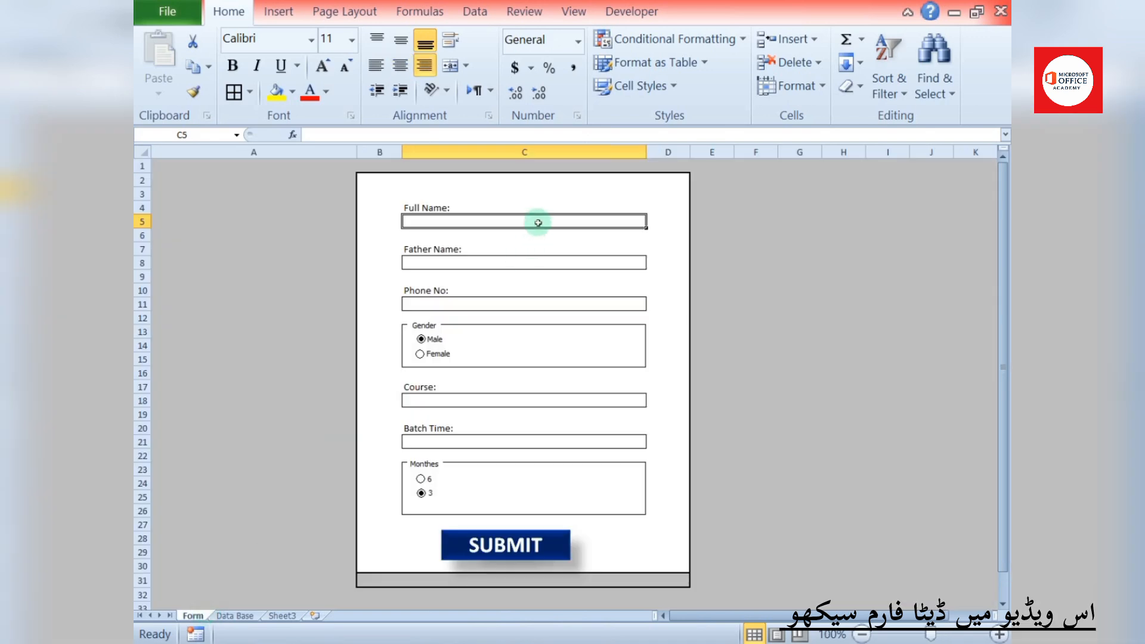
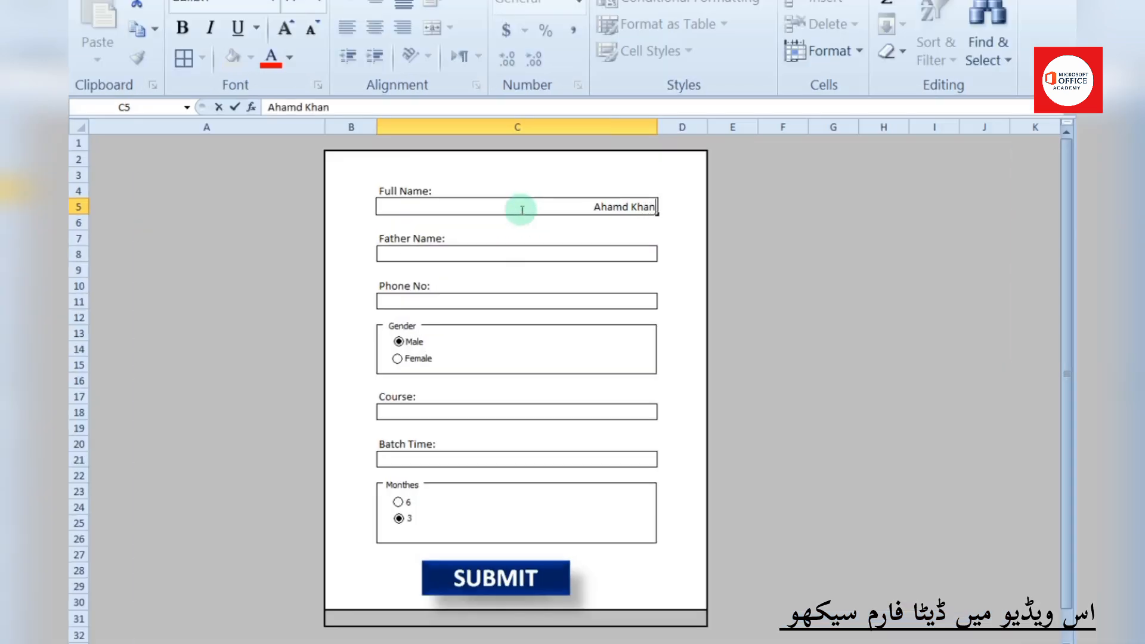
click(498, 253)
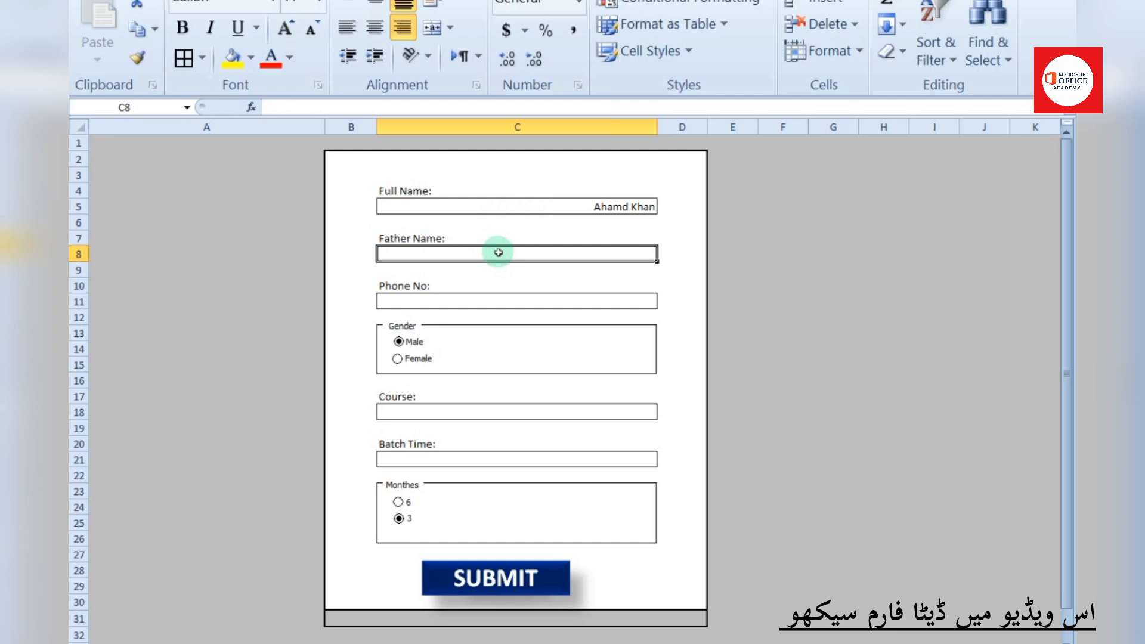
text(Farhad)
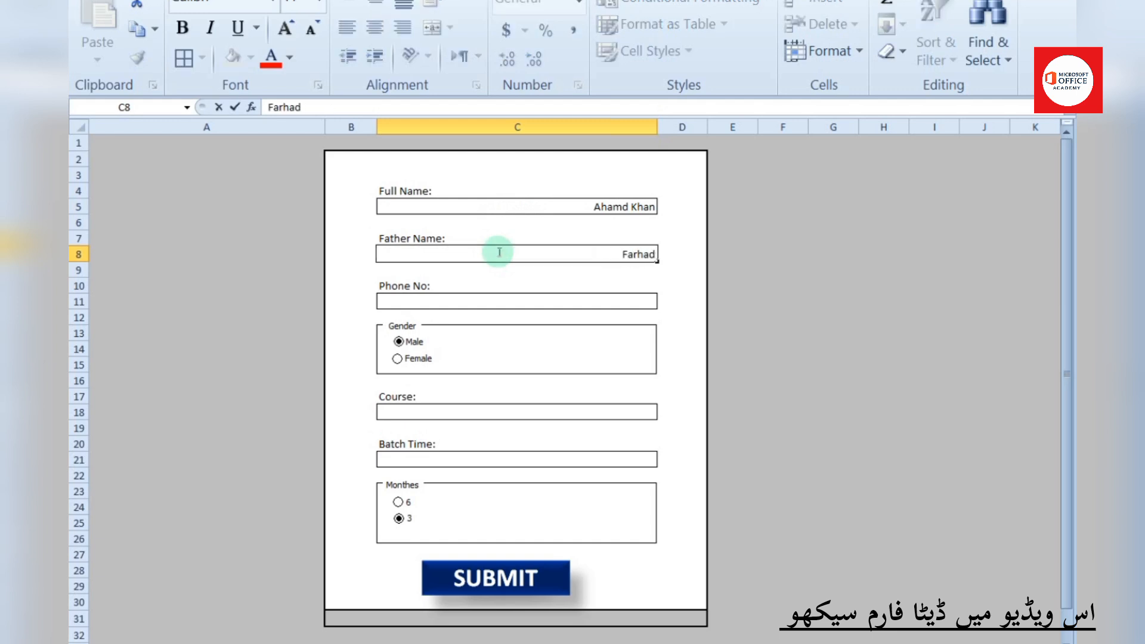
click(478, 305)
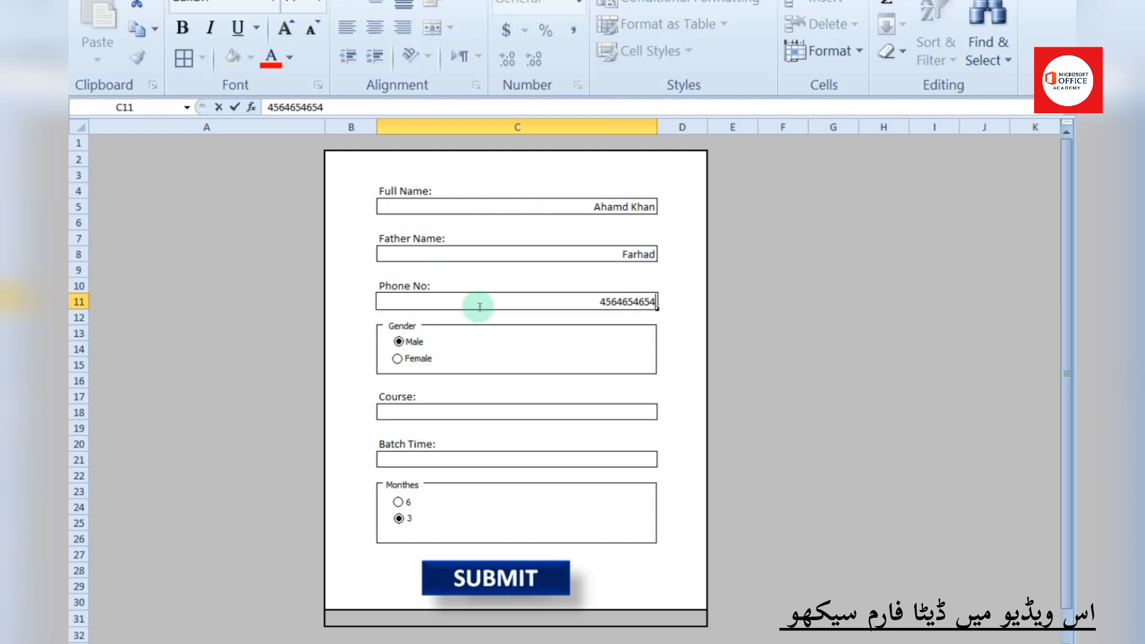
Choose JAVA as the course and 6 Monthes as the duration, then submit the form
click(415, 414)
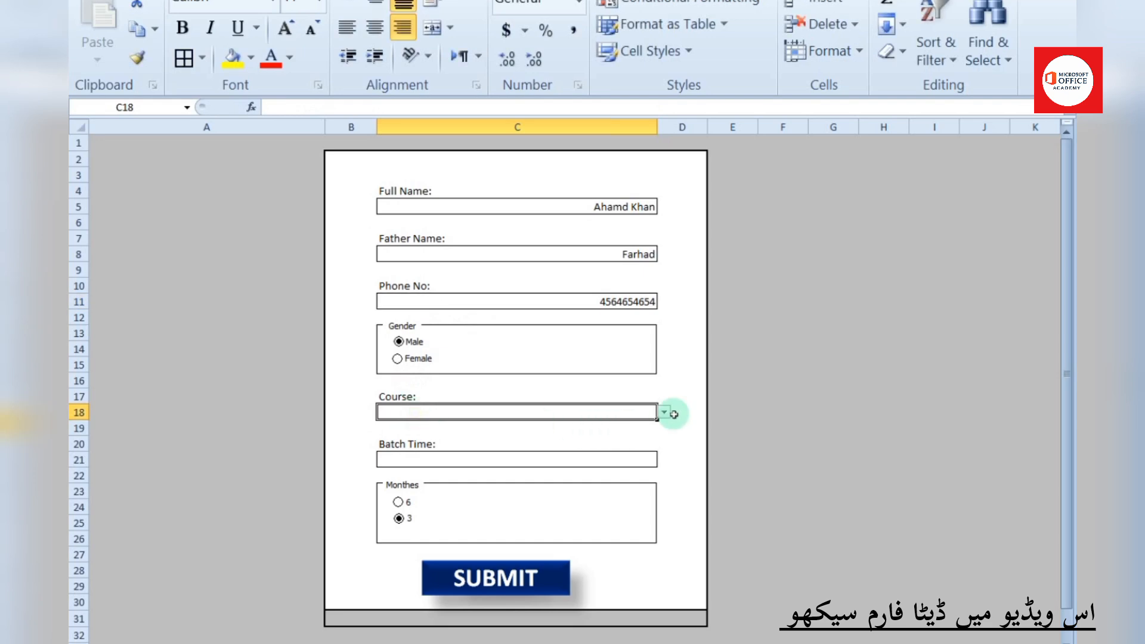
click(665, 412)
click(576, 453)
click(408, 505)
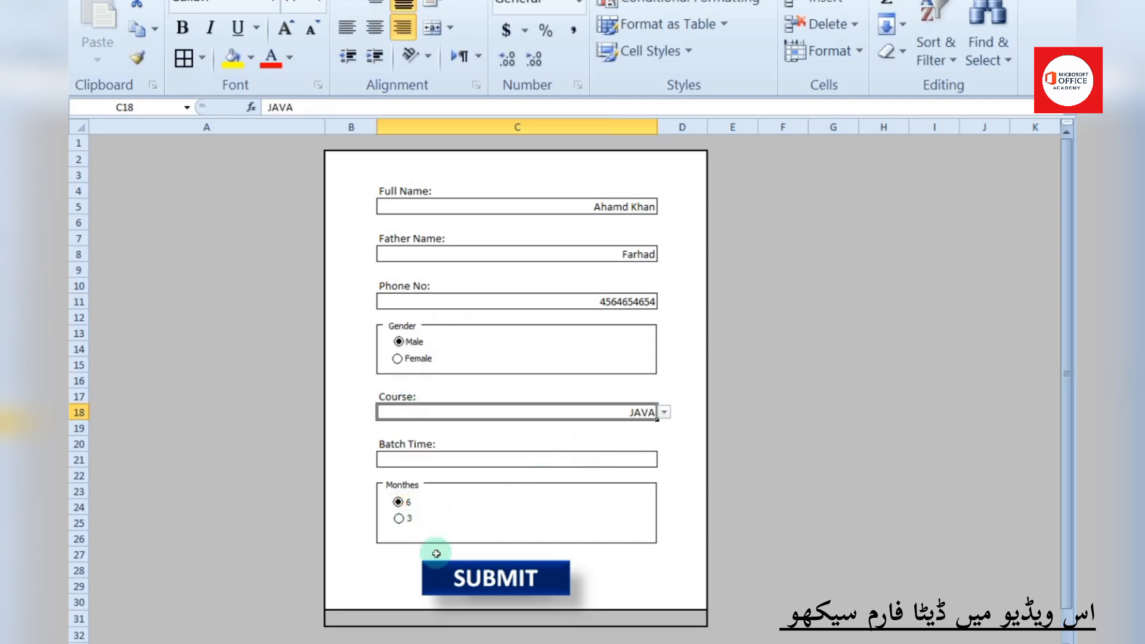
click(448, 572)
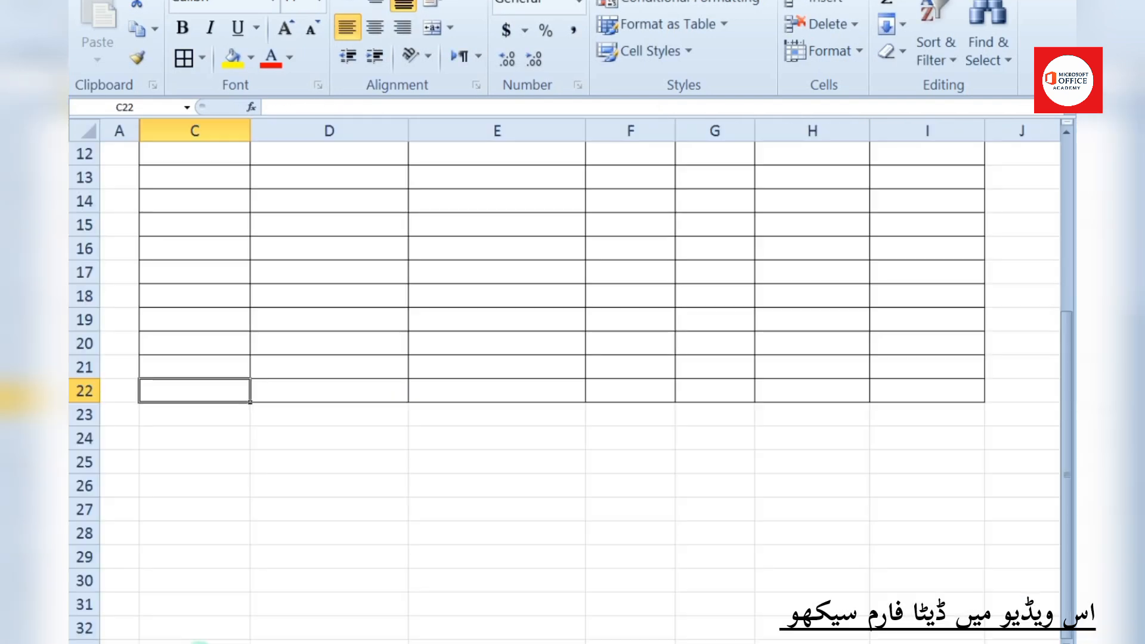
Centre the Phone No through Monthes entries in E2:I19, then select the header row C1:I1
drag(1066, 418, 1067, 376)
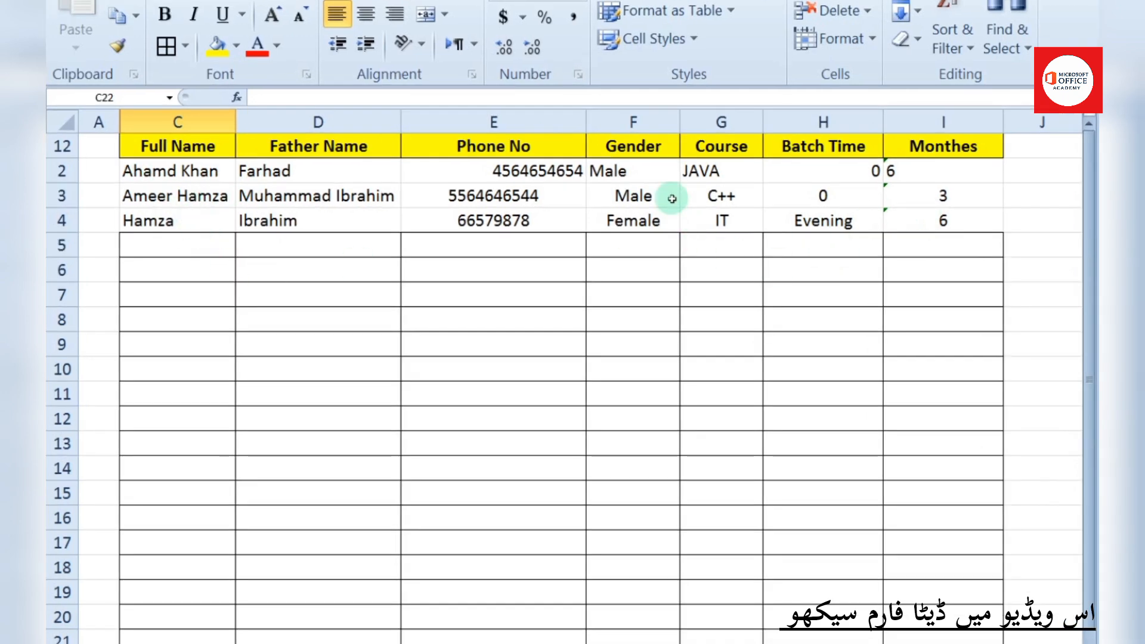
drag(507, 171, 915, 545)
click(366, 13)
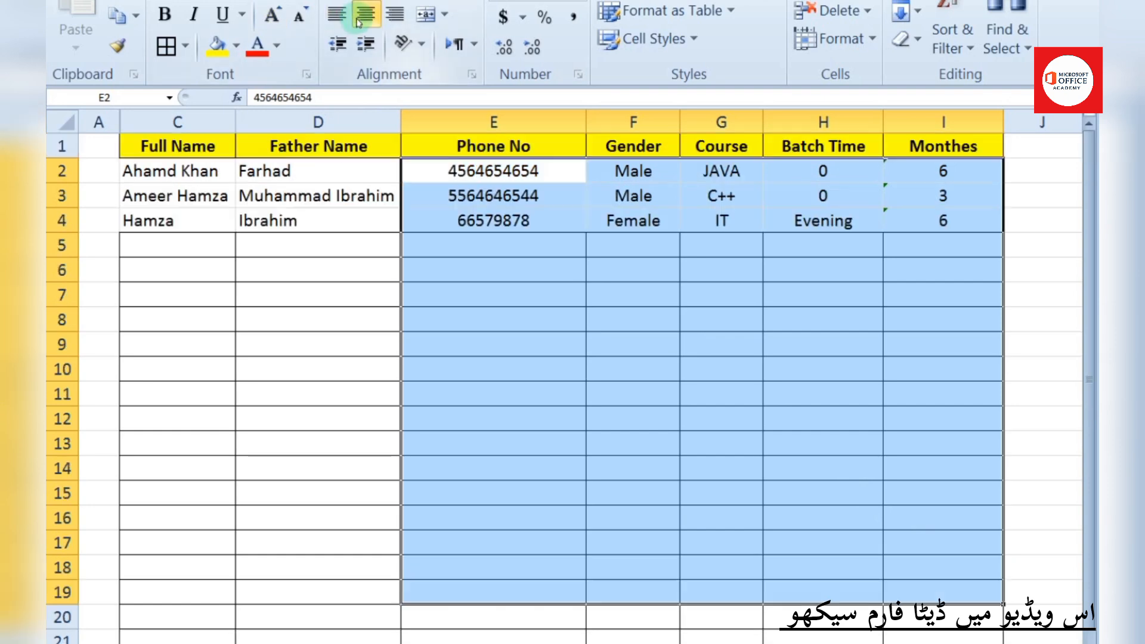
click(692, 333)
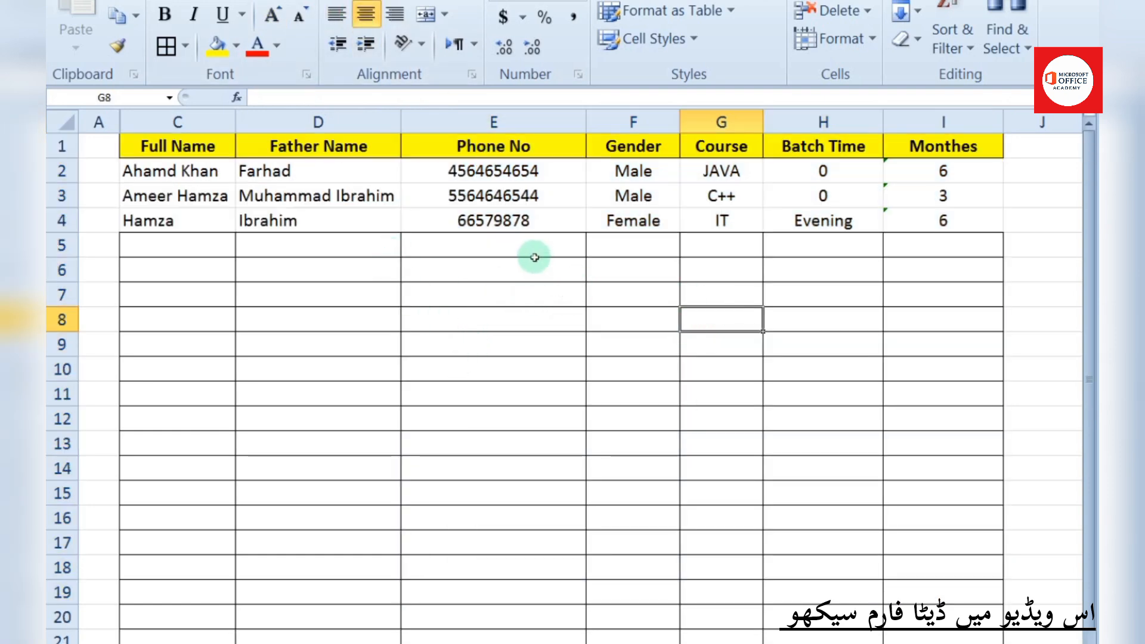
drag(173, 147, 921, 142)
Convert the header row into a table with 'My table has headers' checked, redoing the first attempt
click(144, 2)
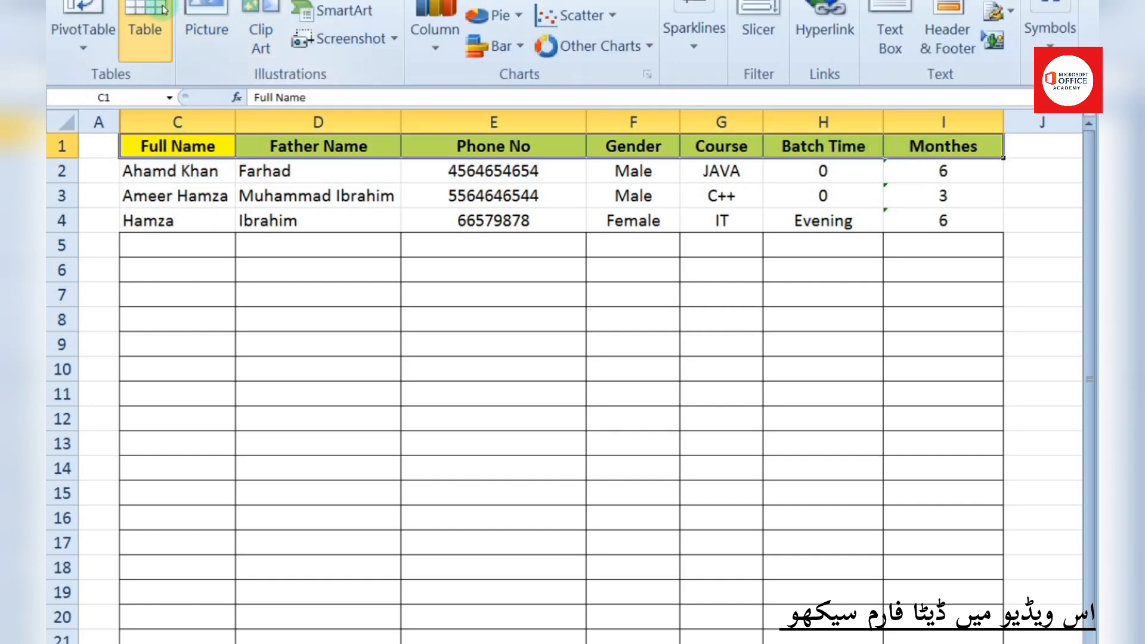
click(145, 24)
click(628, 531)
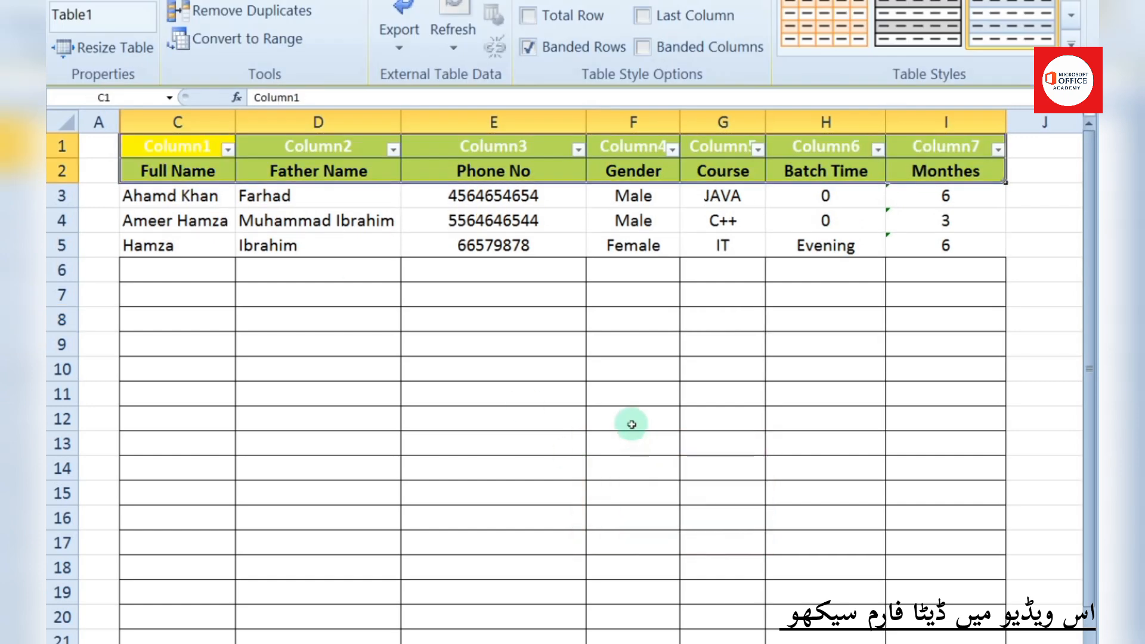
key(ctrl+z)
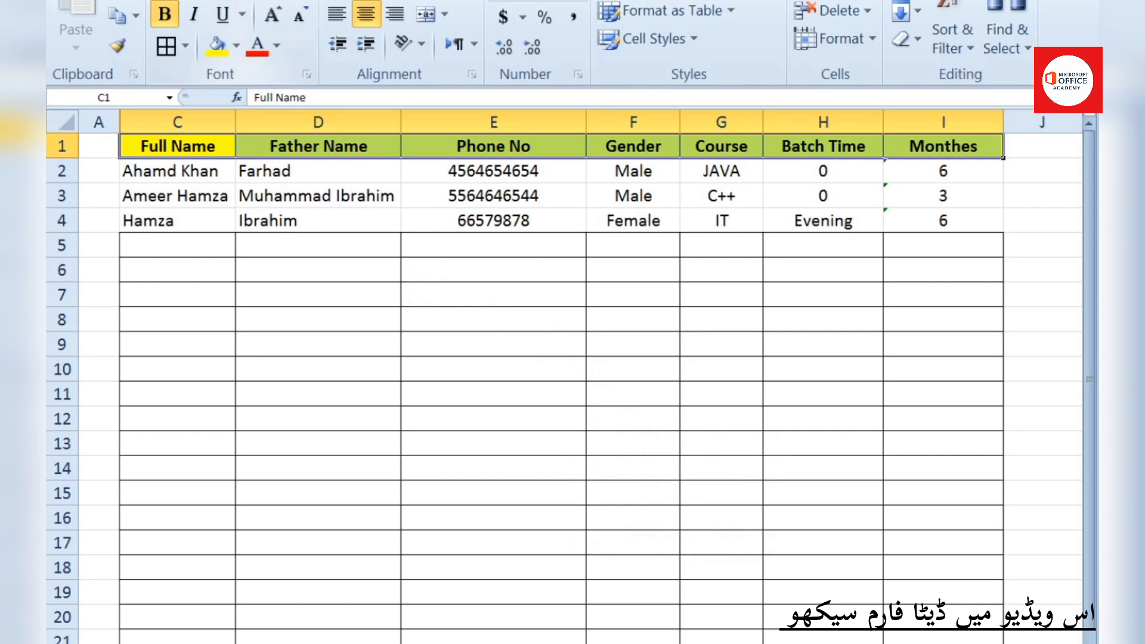
click(228, 1)
click(145, 24)
click(610, 498)
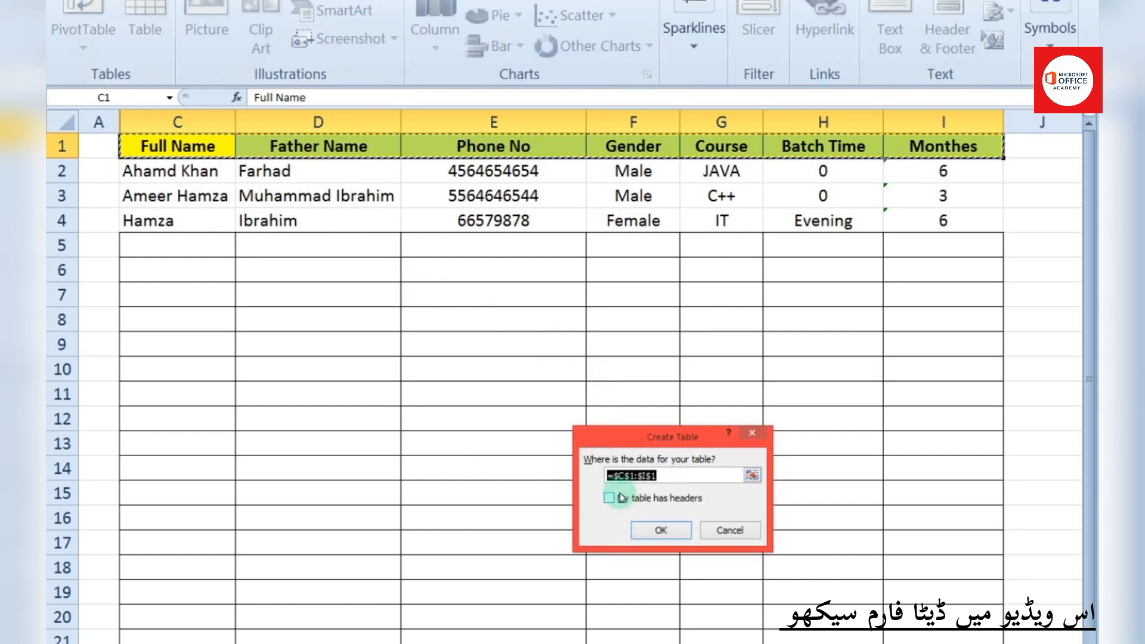
click(660, 530)
Fill the table's header cells with bright blue
click(606, 396)
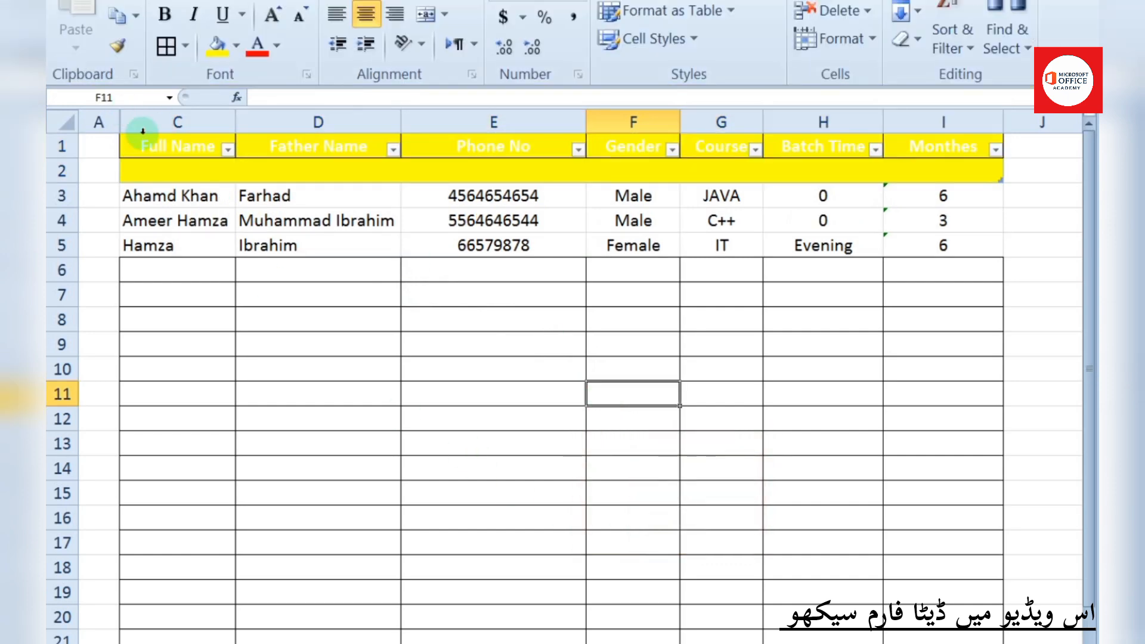
drag(177, 148, 910, 153)
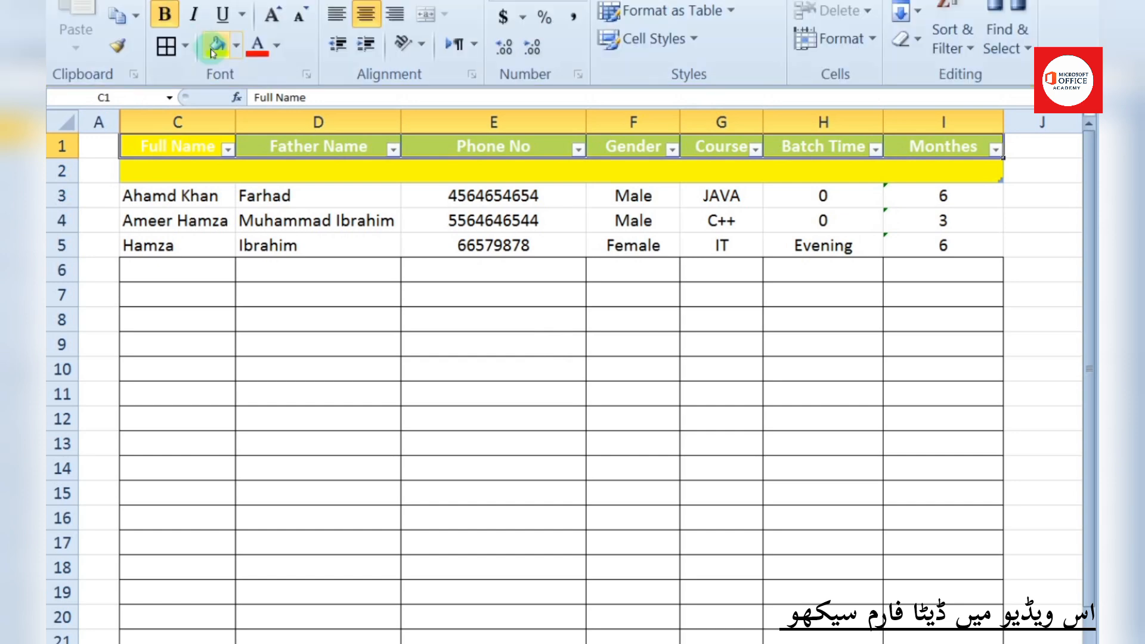
click(278, 47)
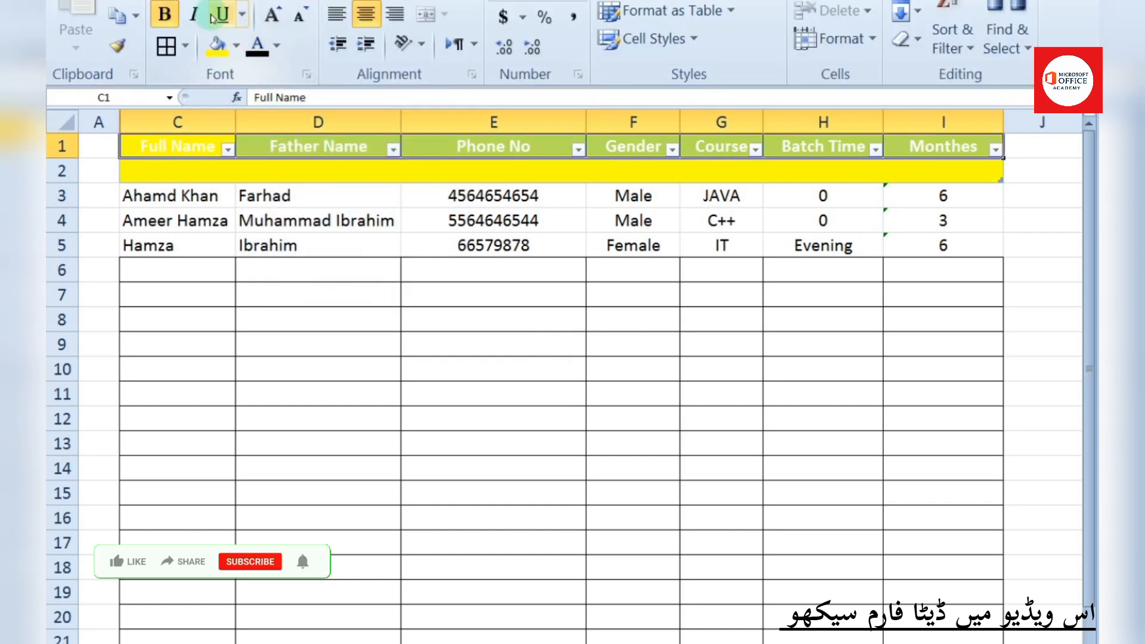
click(236, 45)
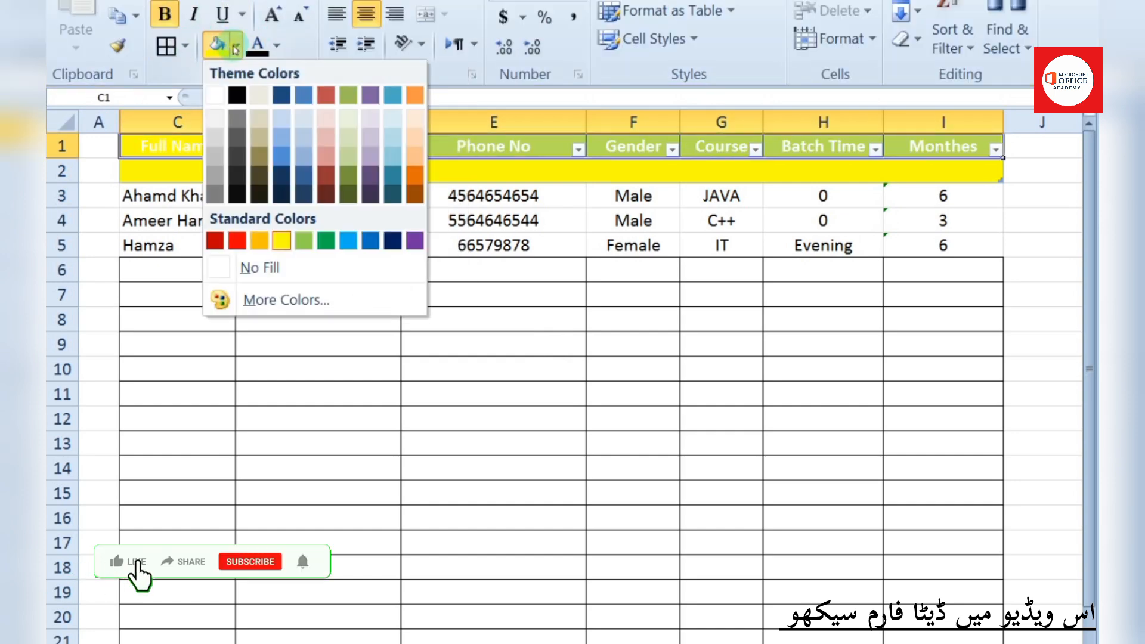
click(282, 158)
drag(536, 540, 535, 514)
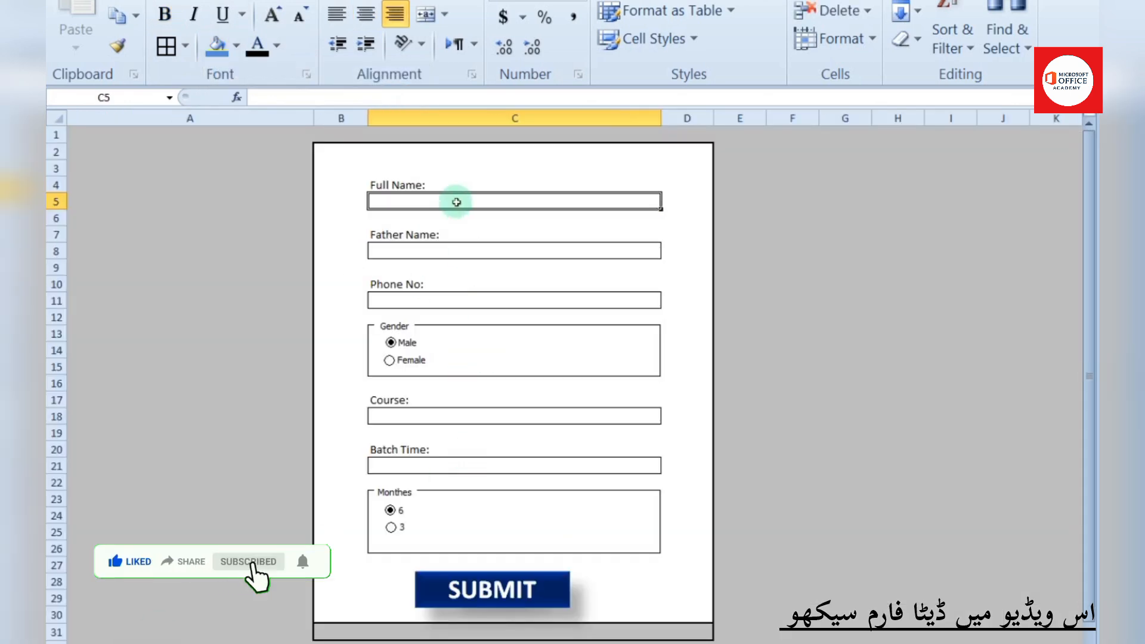
Enter the new student's full name and father's name on the form
double_click(457, 202)
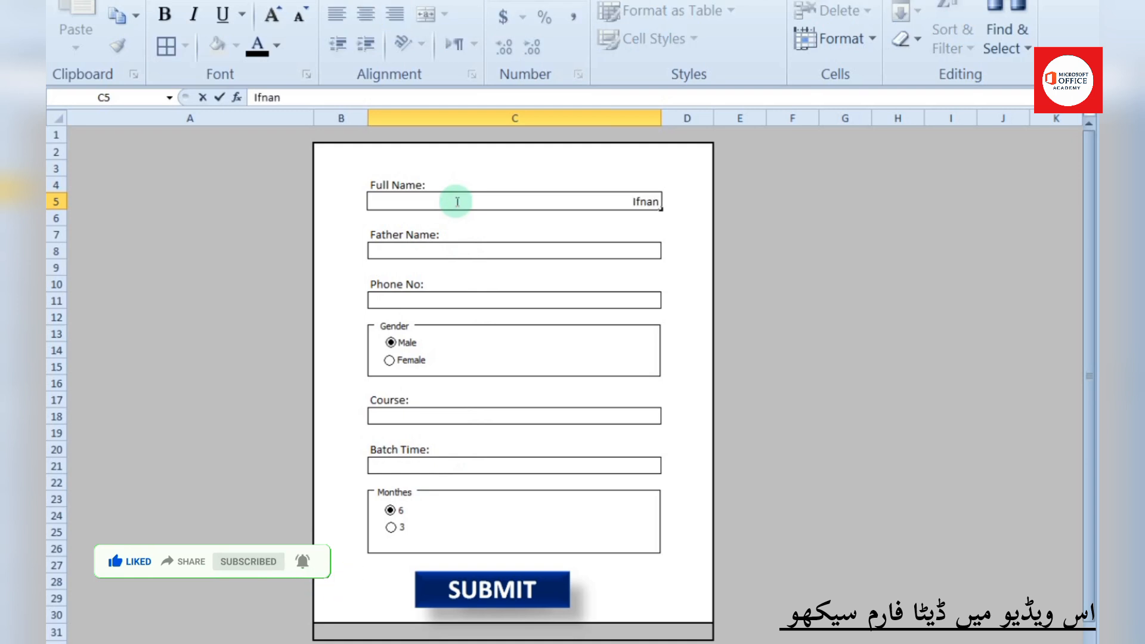
click(413, 247)
double_click(413, 248)
text(Aershad)
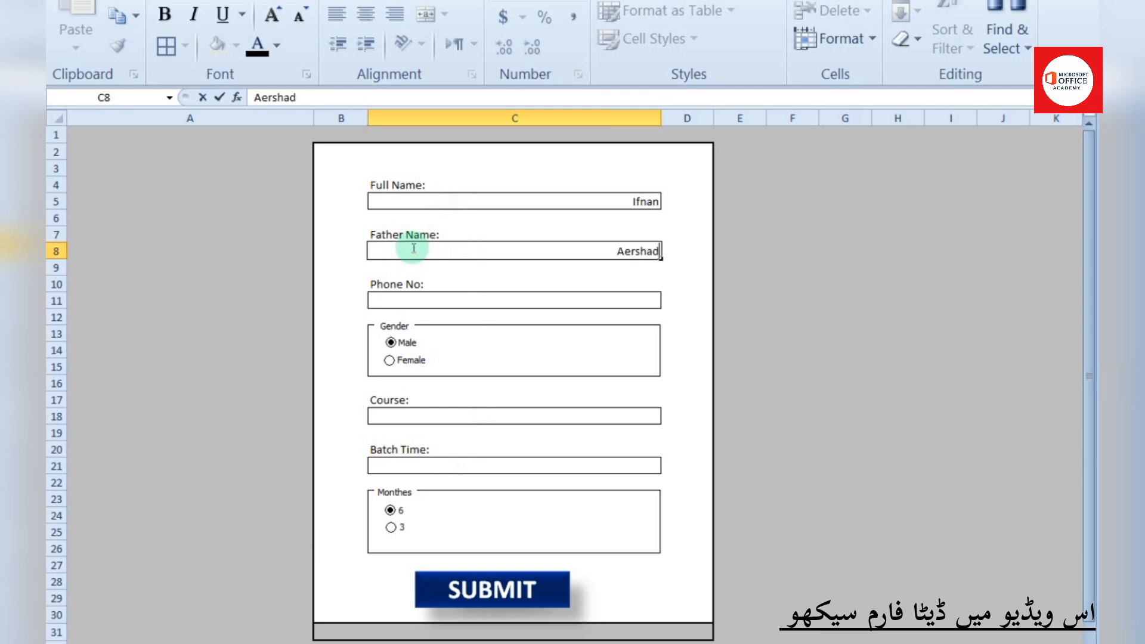
Choose ICT course, Evening batch time and 3 Monthes duration, then submit the form
click(411, 418)
click(667, 416)
click(631, 438)
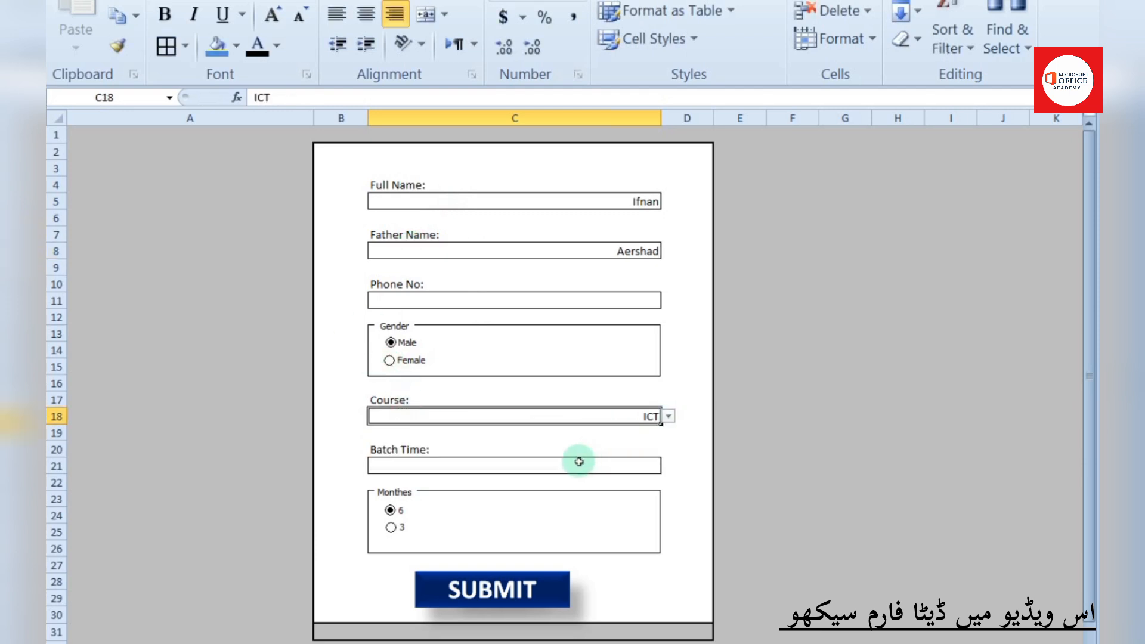
click(583, 465)
click(669, 466)
click(626, 487)
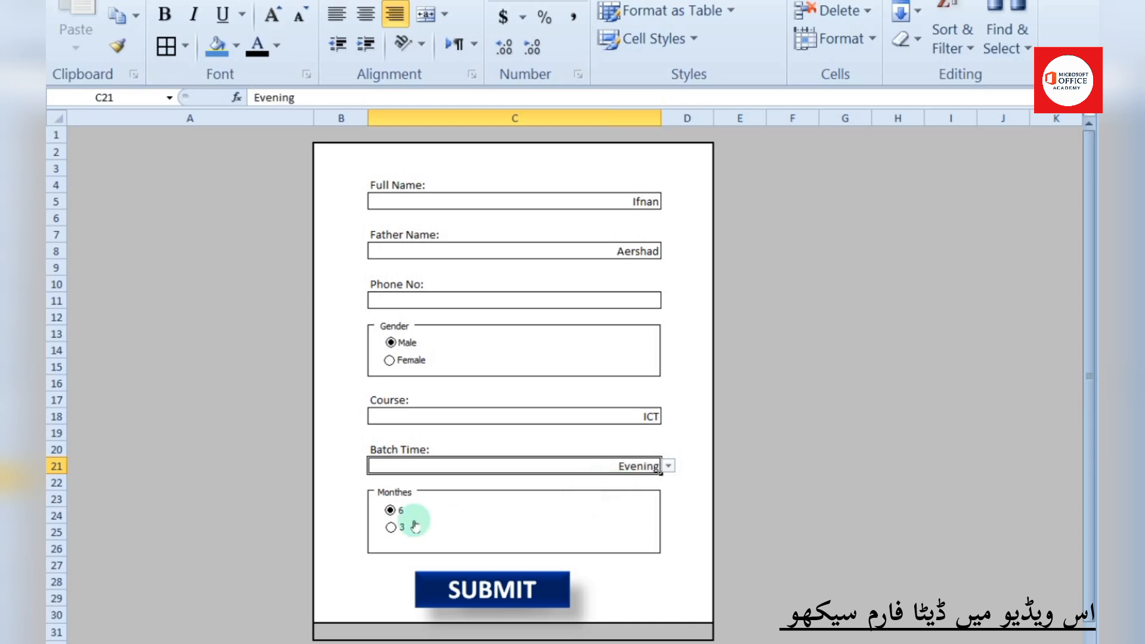
click(390, 528)
click(450, 582)
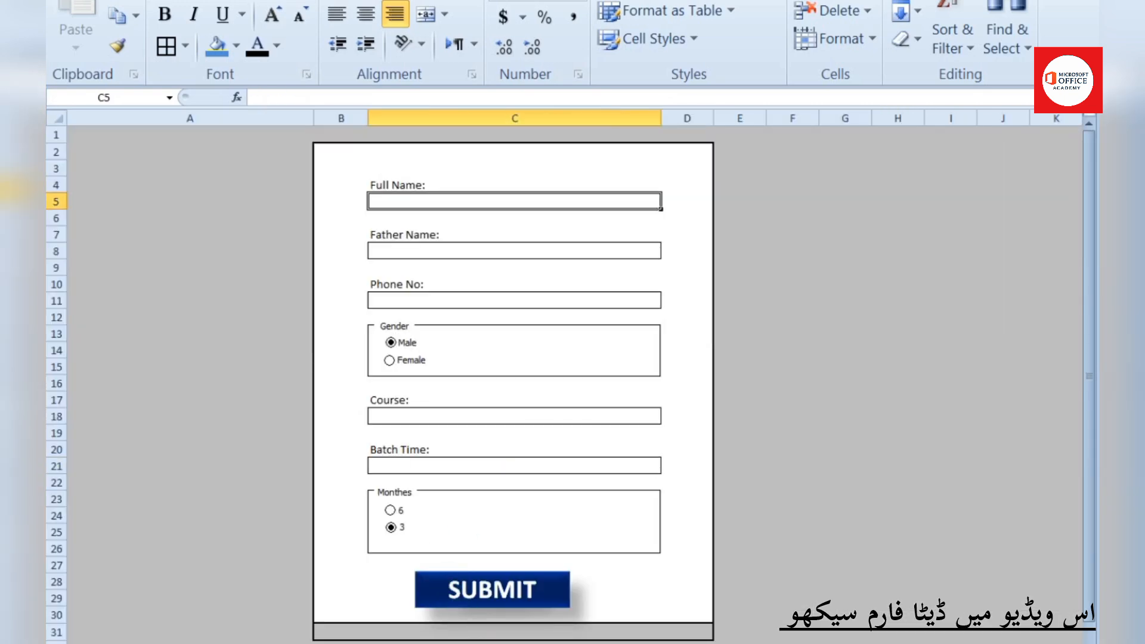
Check the new row on the Data Base sheet, then return to the registration form
click(179, 643)
drag(1091, 377, 1086, 129)
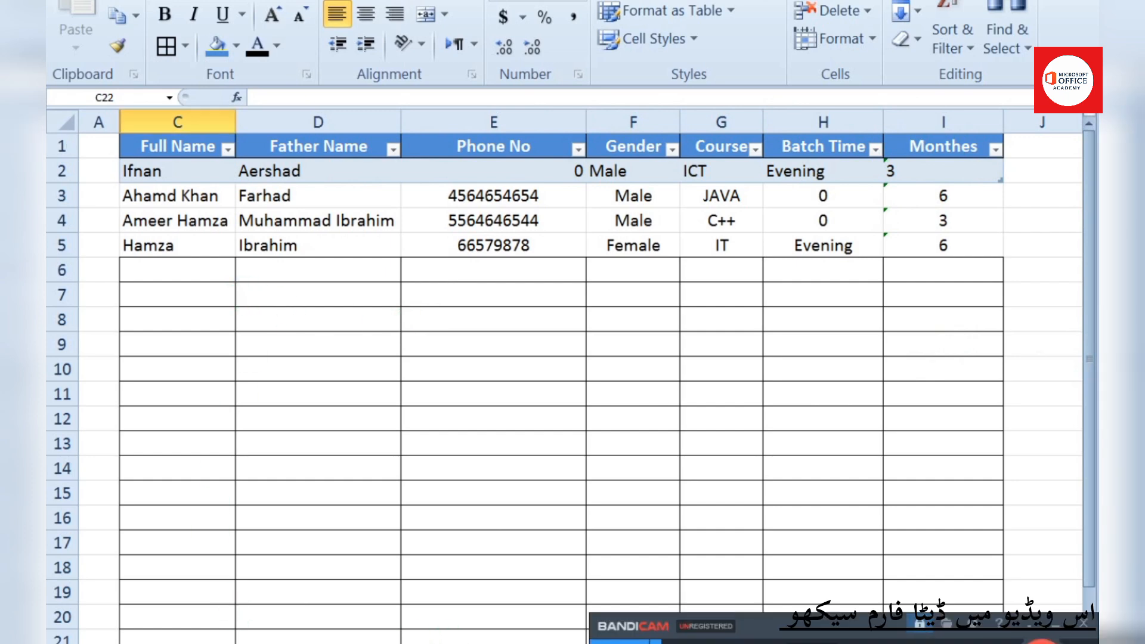
key(ctrl+Page_Up)
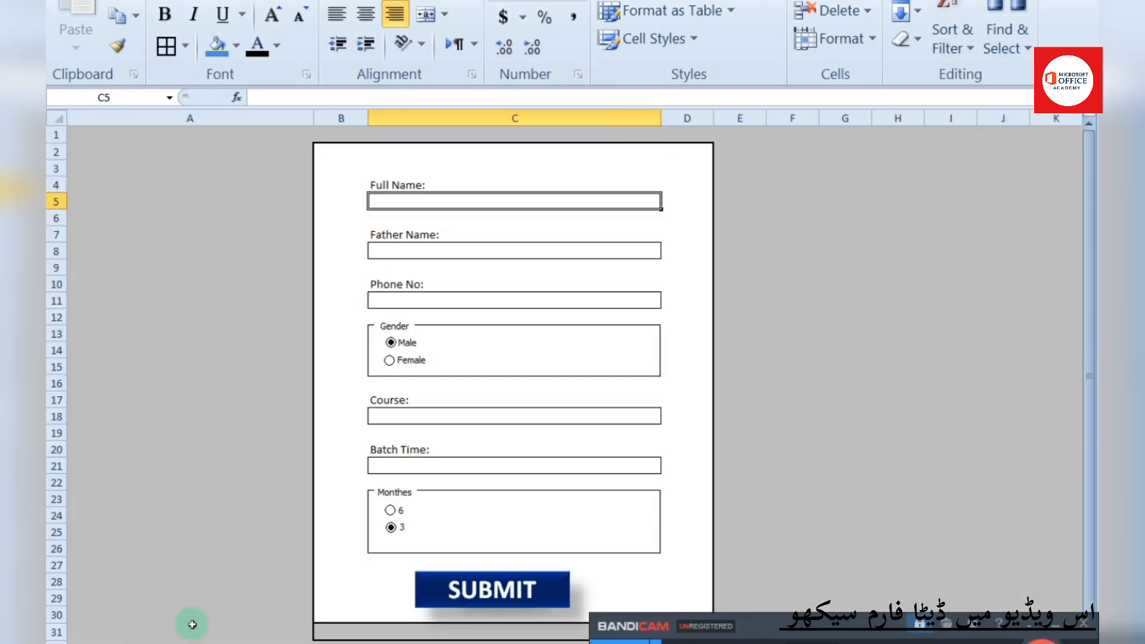